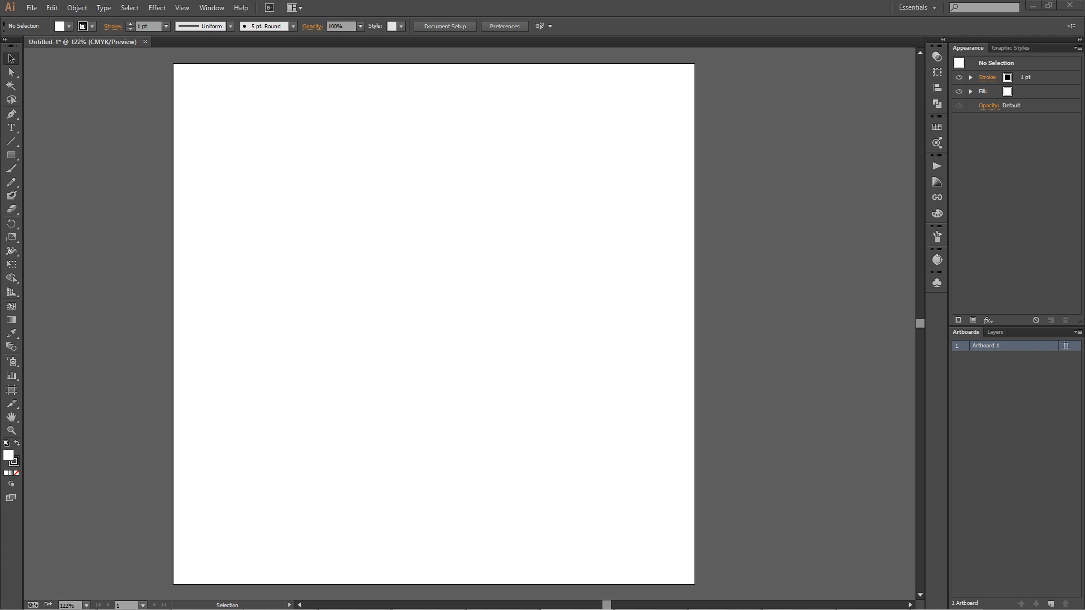
Save the document and draw an open zigzag path with four anchor points in the upper middle of the artboard using the Pen tool.
key("ctrl+s")
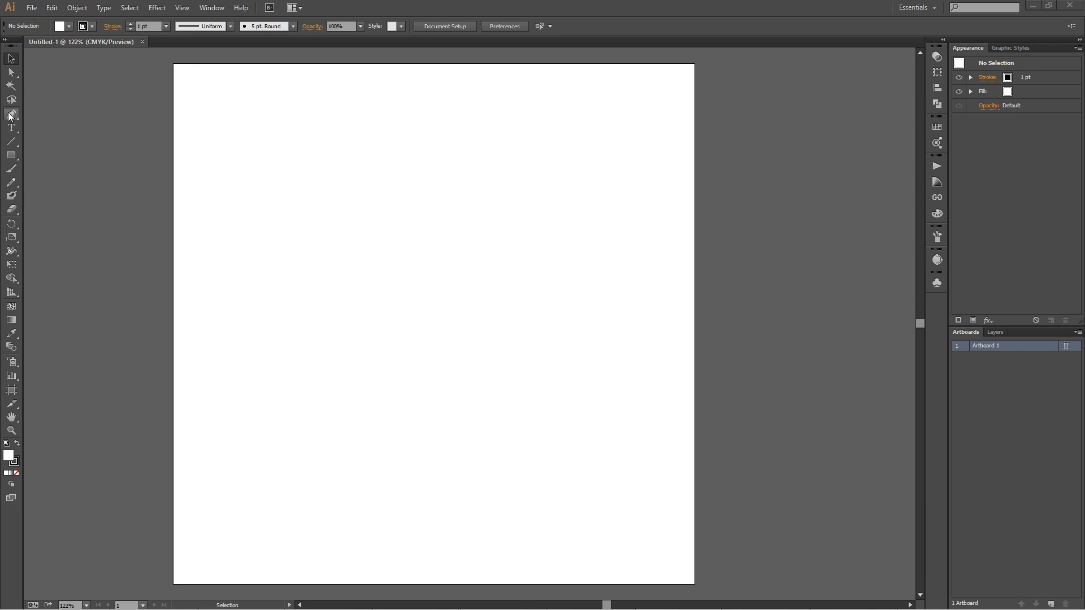
left_click_drag(10, 116, 94, 119)
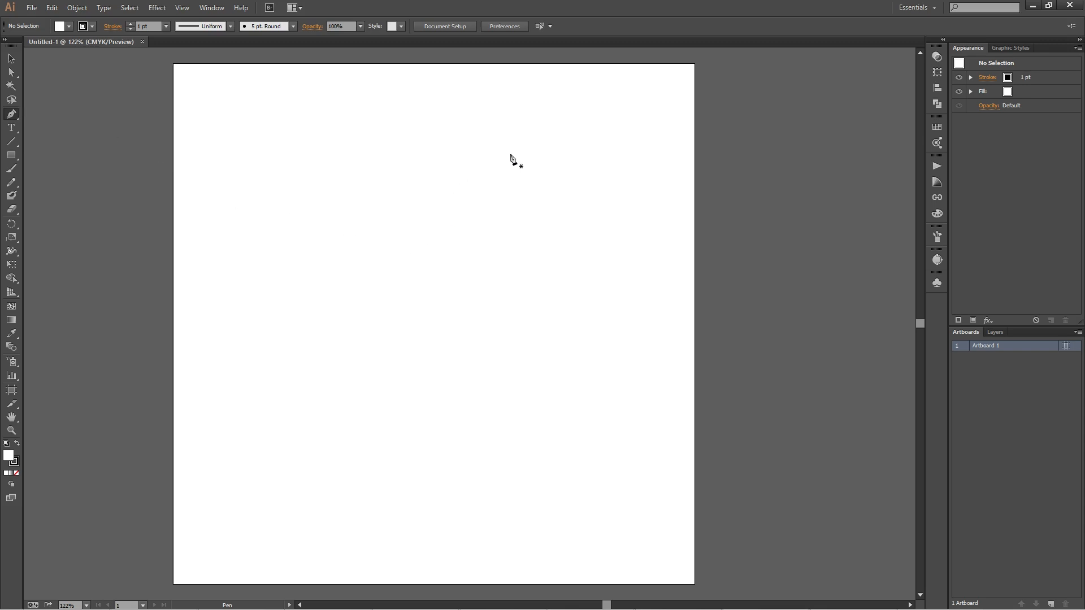
left_click(478, 152)
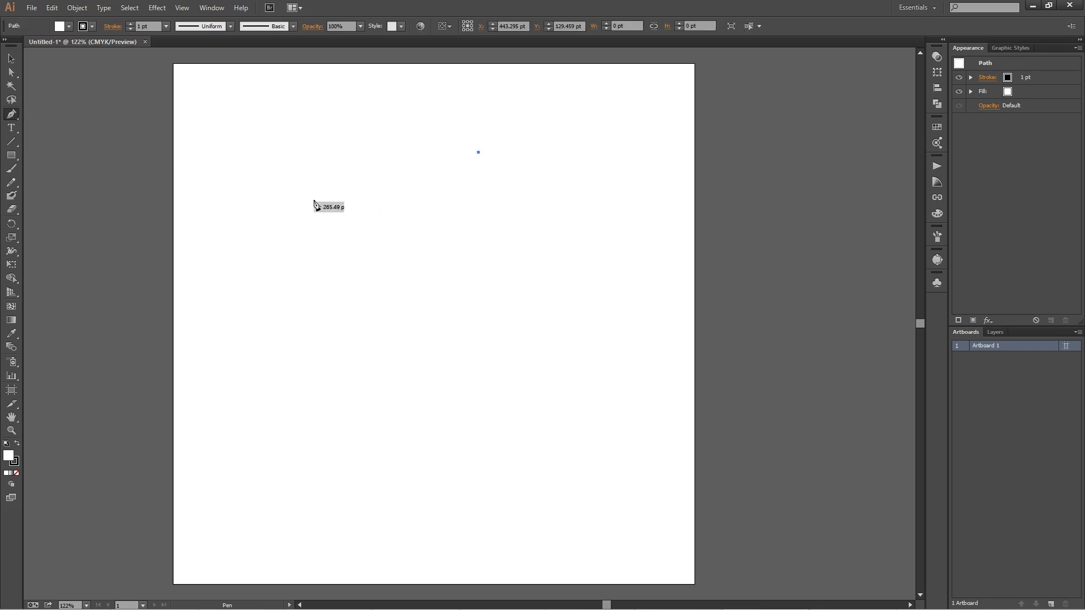
left_click(375, 167)
left_click(479, 189)
left_click(417, 222)
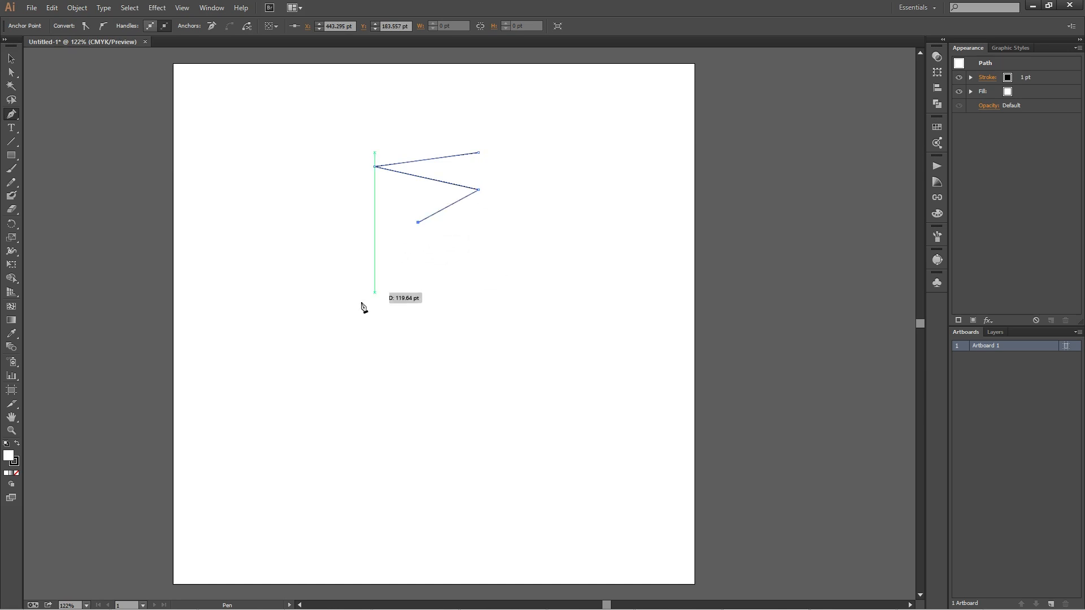
Extend the lower end of the zigzag path with a fifth anchor point down toward the opposite side.
left_click(426, 247)
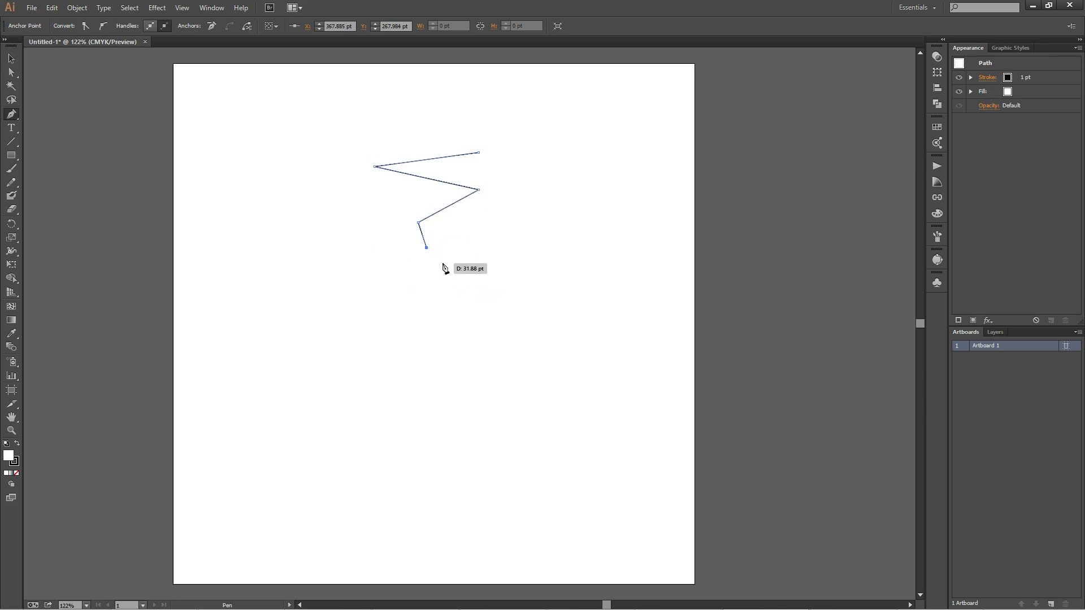
key("ctrl+z")
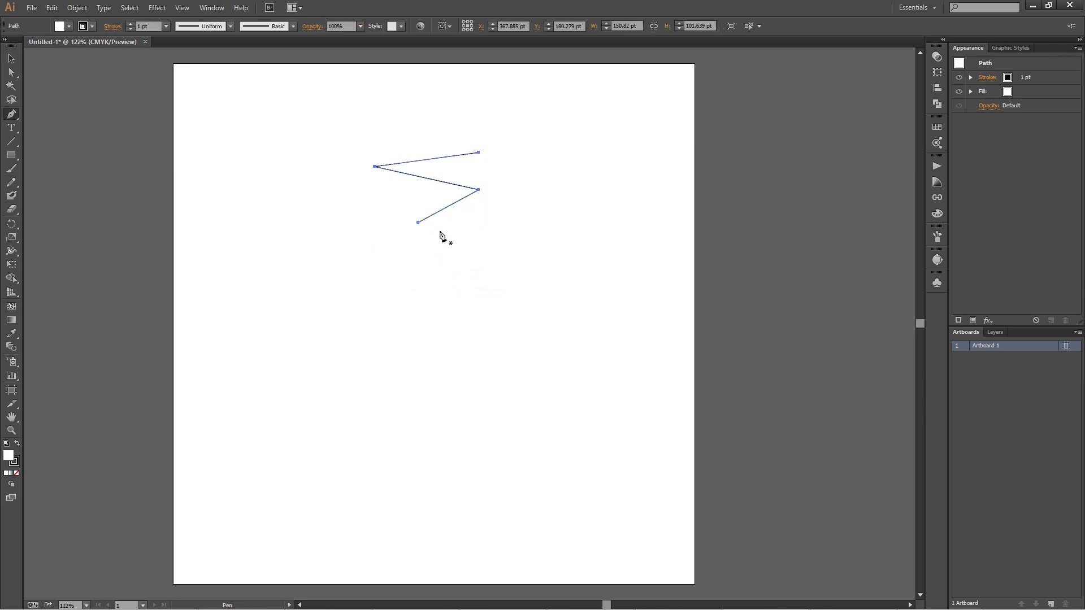
left_click(457, 241)
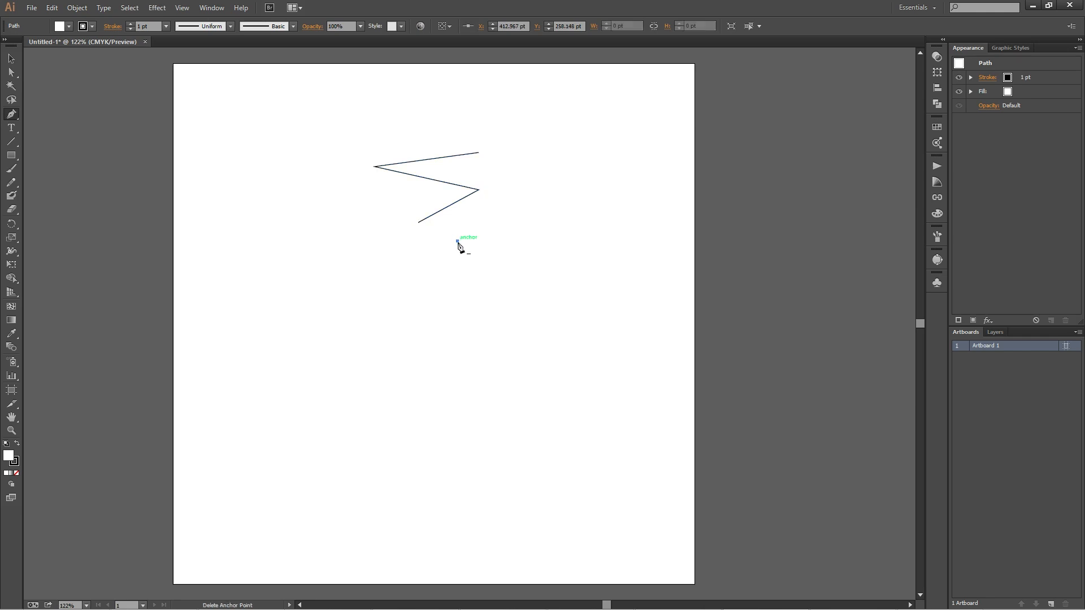
left_click(419, 222)
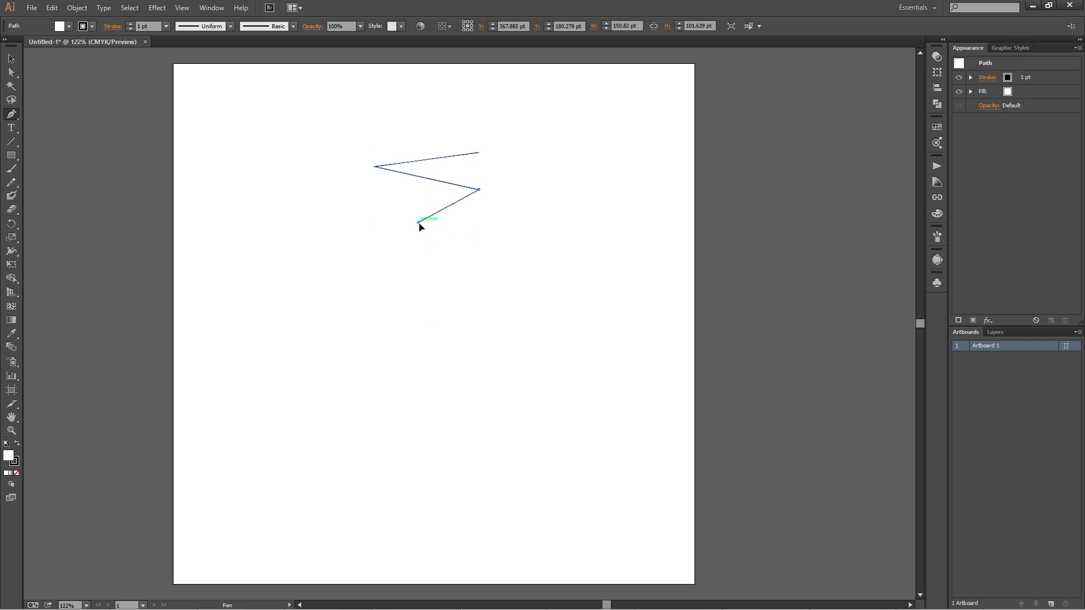
left_click(457, 237)
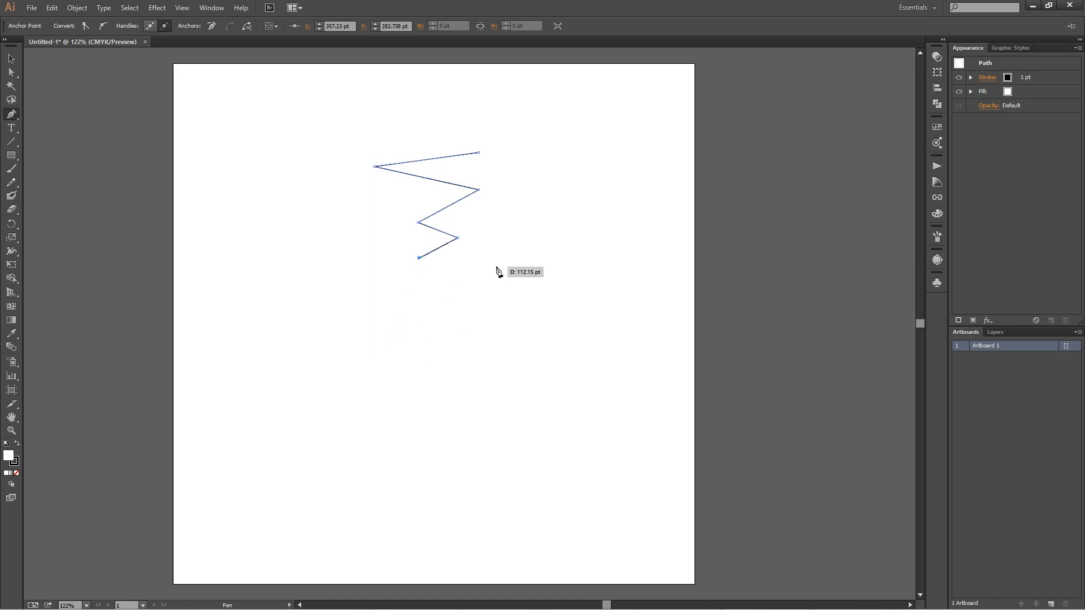
Reshape the zigzag by moving its lower-left corner outward and pulling its bottom end point inward, then deselect the path.
key("a")
left_click_drag(418, 225, 403, 218)
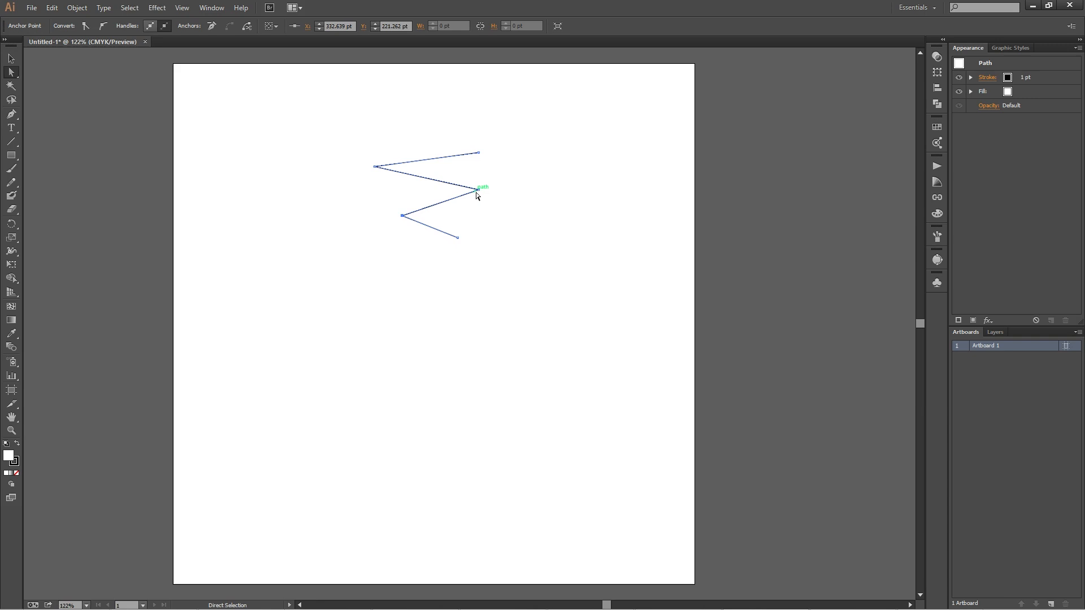
left_click_drag(476, 191, 476, 189)
left_click_drag(457, 240, 436, 231)
left_click(472, 248)
left_click(13, 115)
left_click(519, 271)
left_click(414, 291)
left_click(462, 341)
left_click(450, 392)
left_click(372, 432)
left_click(356, 331)
left_click(239, 234)
left_click(378, 113)
left_click(688, 201)
left_click(613, 416)
left_click(367, 485)
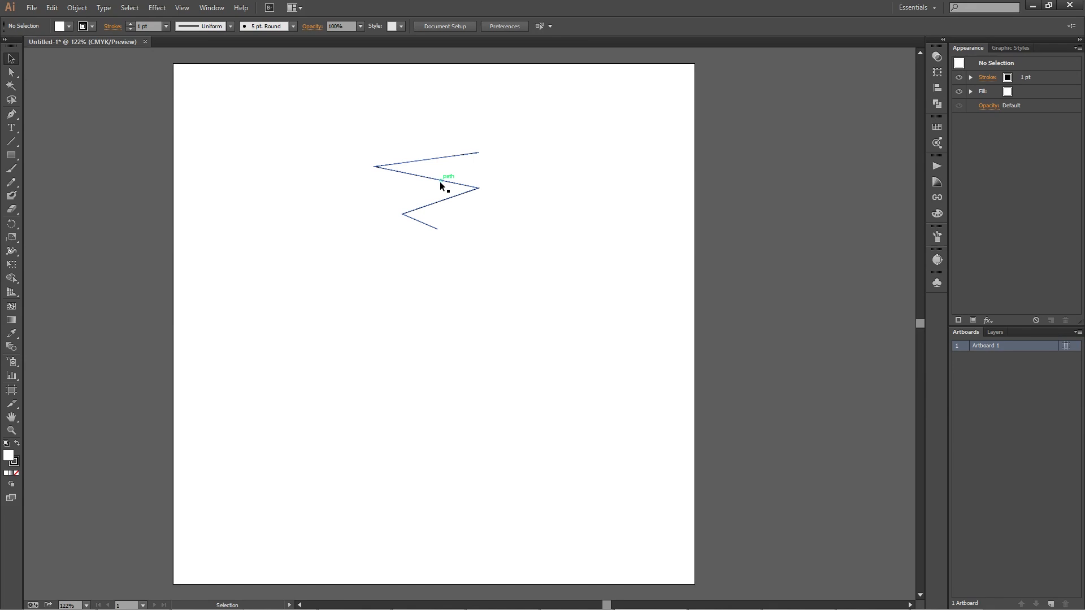
Select the zigzag path and set its stroke weight to 4 pt.
left_click(425, 179)
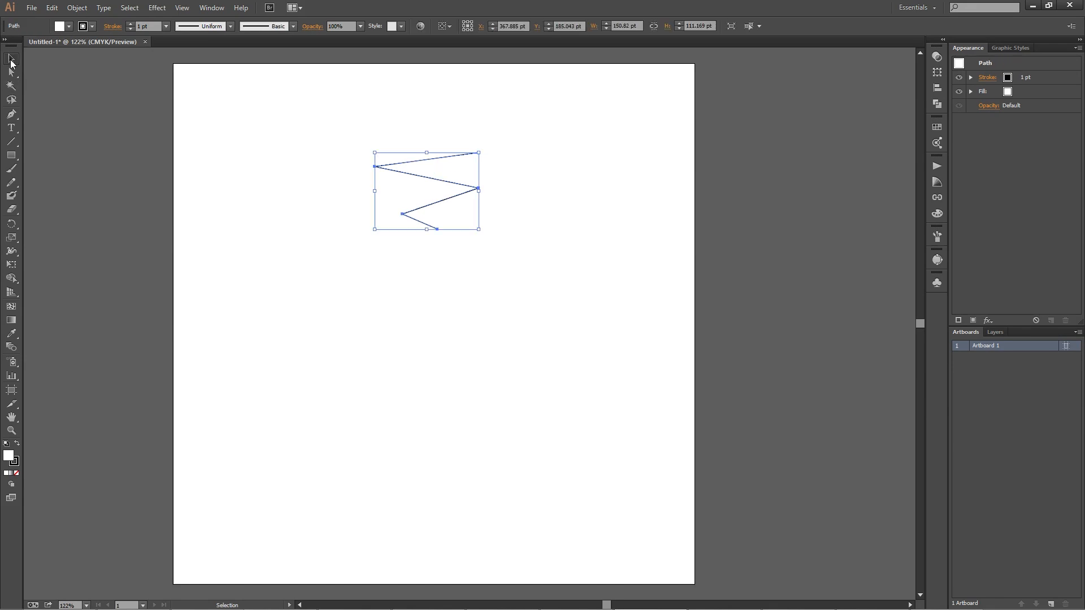
left_click(131, 24)
left_click(131, 24)
left_click(130, 23)
left_click(131, 23)
left_click(131, 24)
left_click(131, 23)
left_click(132, 29)
left_click(132, 29)
left_click(133, 28)
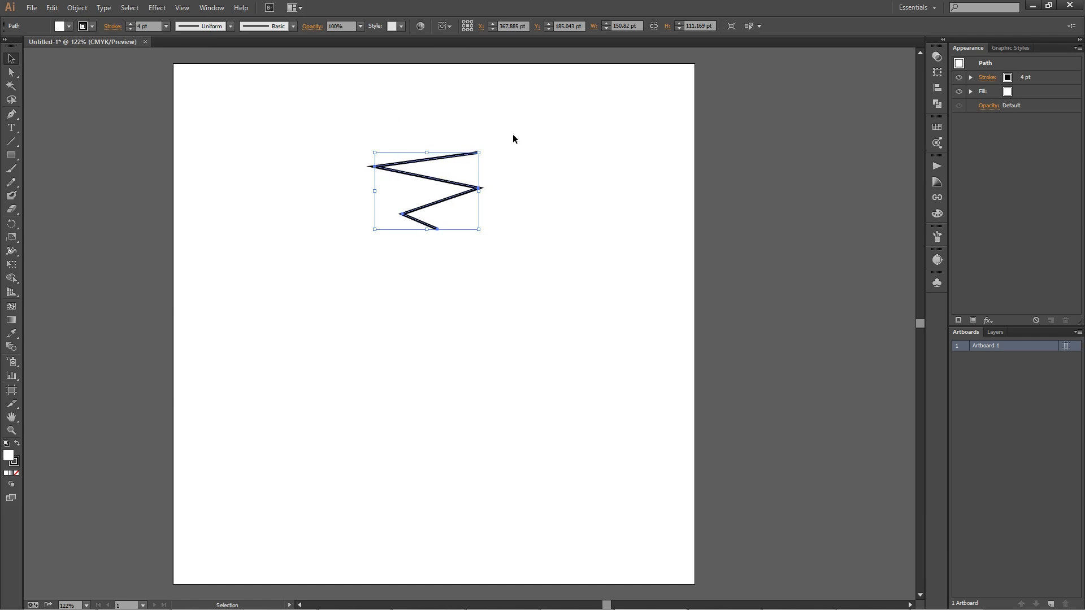
Apply the variable width profile with an even middle and tapered ends to the zigzag's stroke.
left_click(524, 220)
left_click(467, 185)
left_click(228, 29)
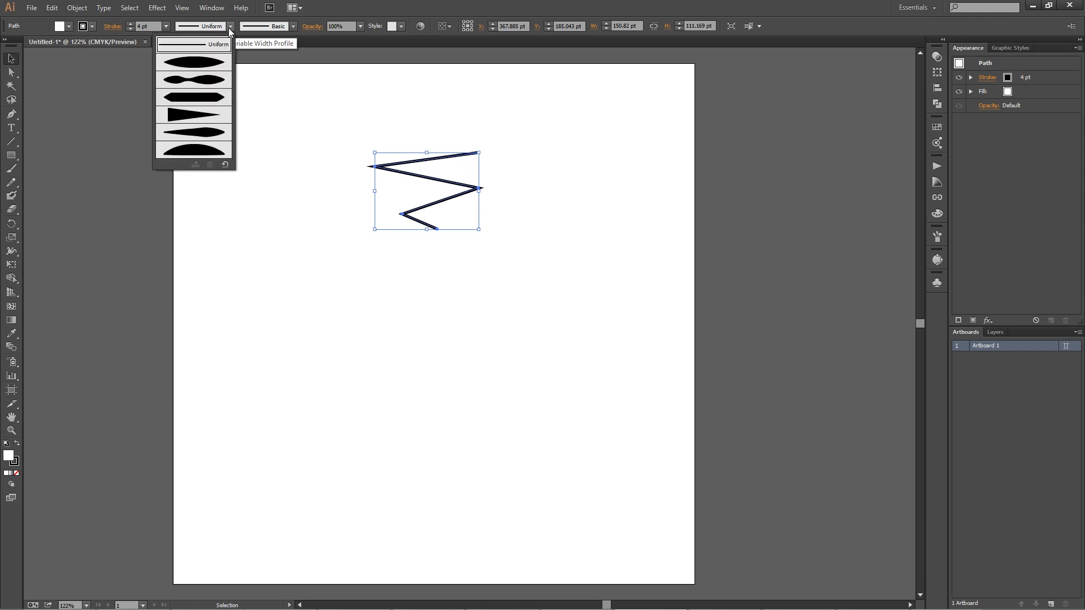
left_click(189, 100)
left_click(562, 204)
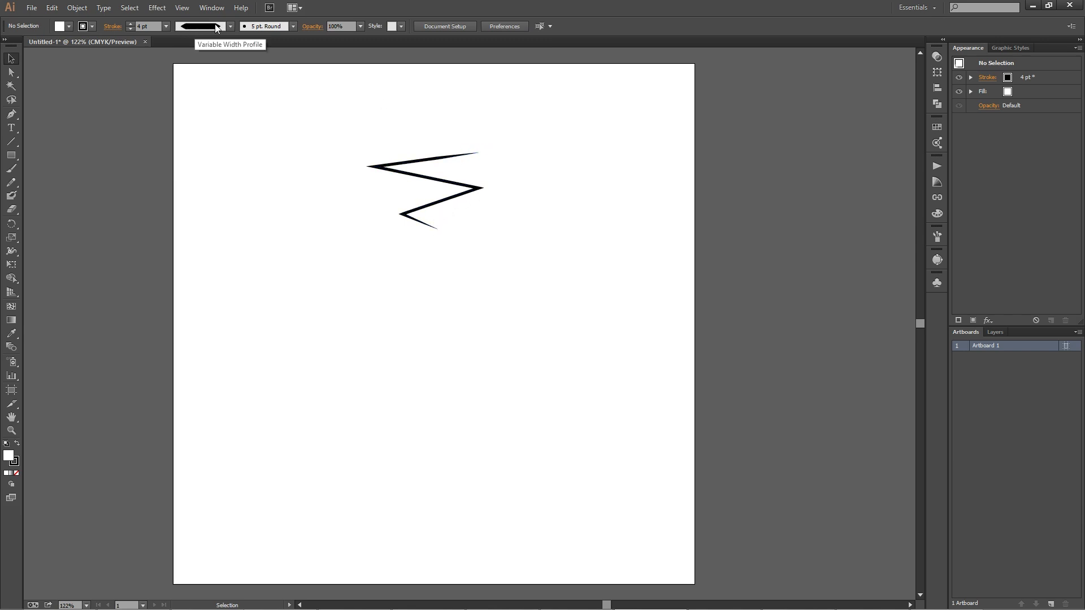
Add a second stroke to the zigzag path's appearance and set its weight to 2 pt.
left_click(480, 187)
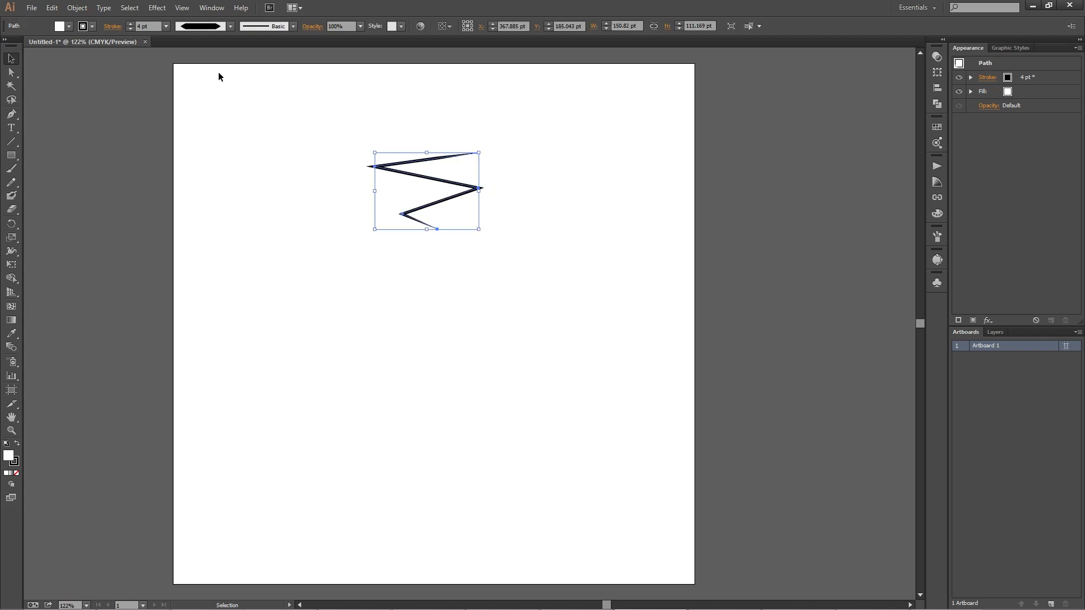
left_click(214, 8)
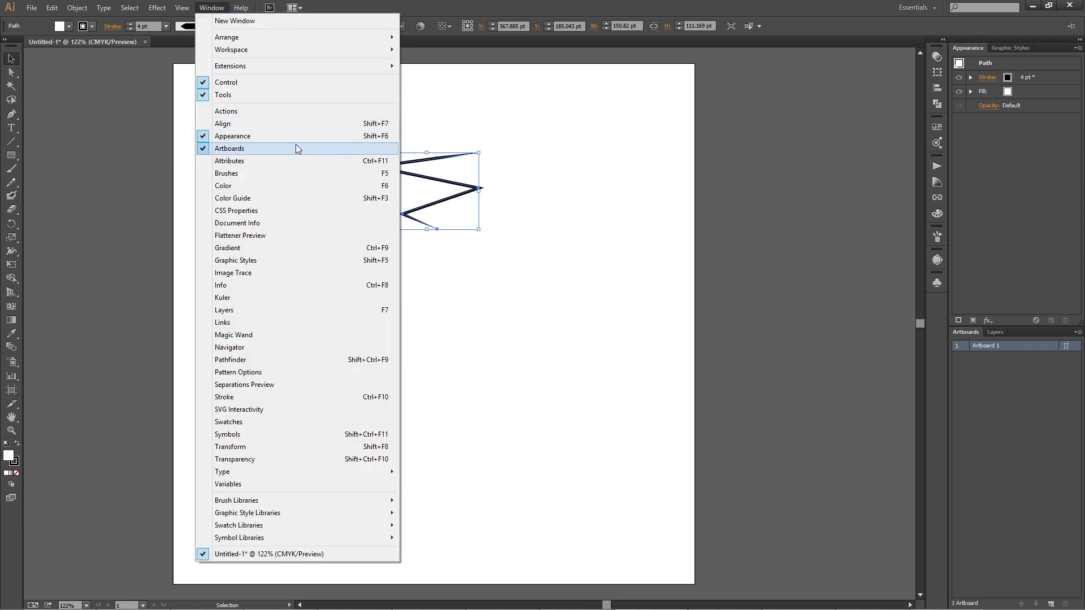
left_click(204, 138)
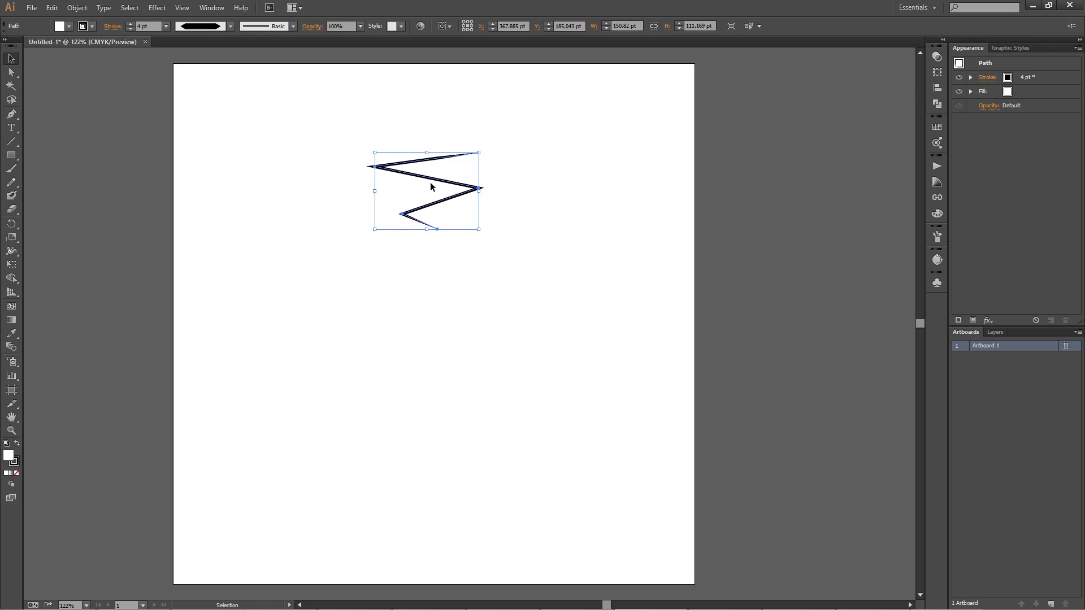
left_click(959, 321)
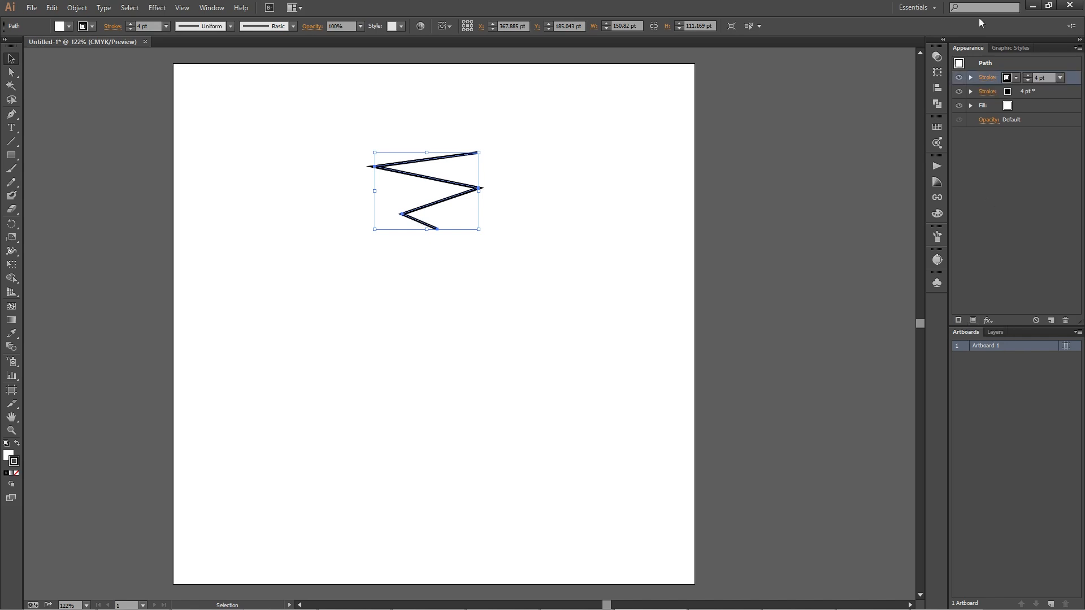
left_click(1026, 81)
left_click(1027, 80)
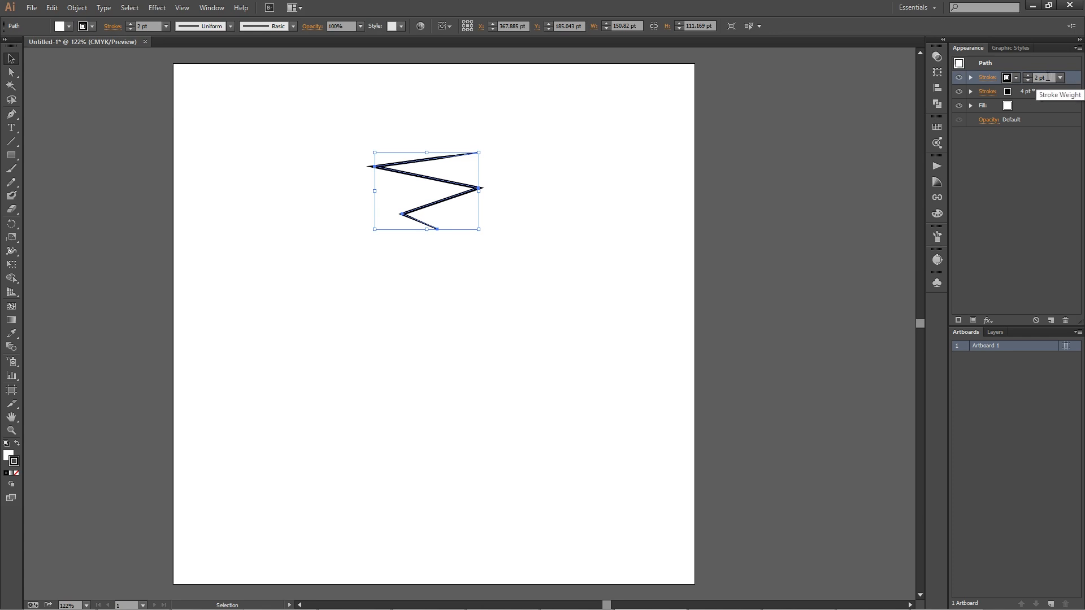
Color the zigzag's new 2 pt stroke red and deselect the path.
left_click(1018, 79)
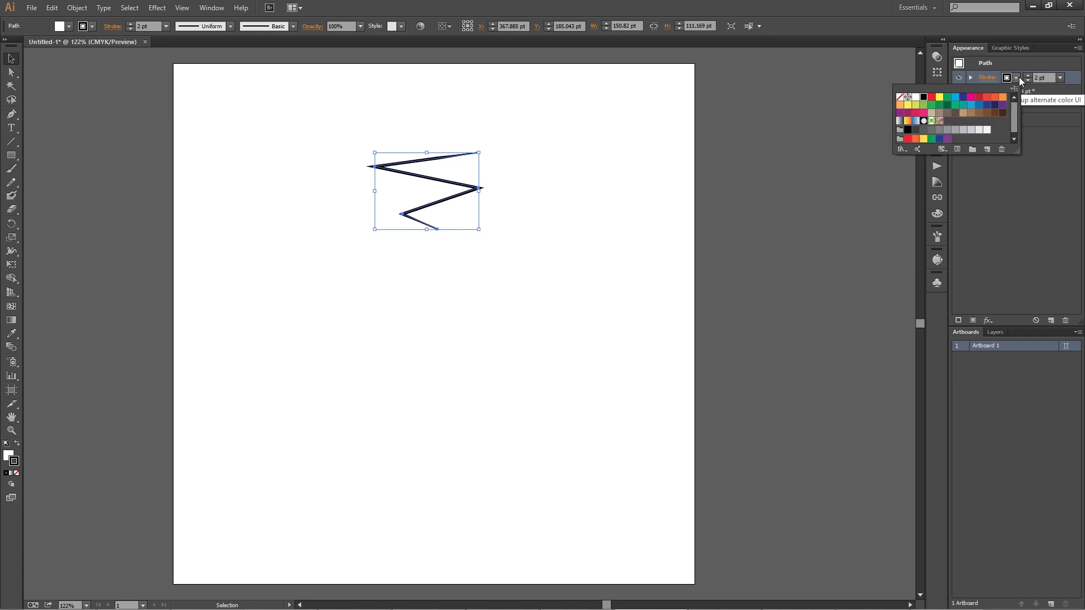
left_click(932, 101)
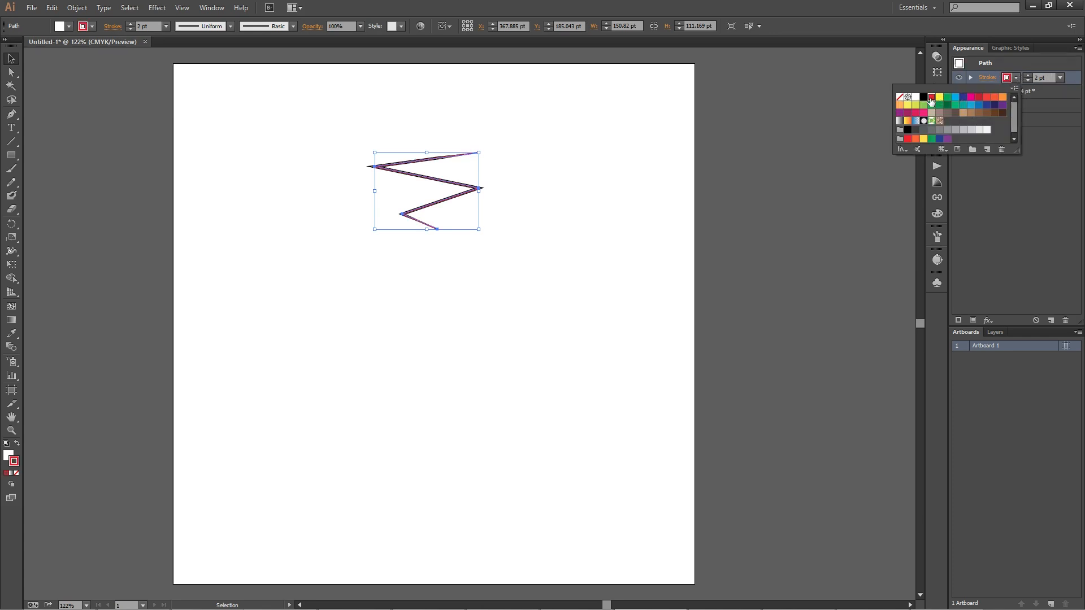
left_click(507, 182)
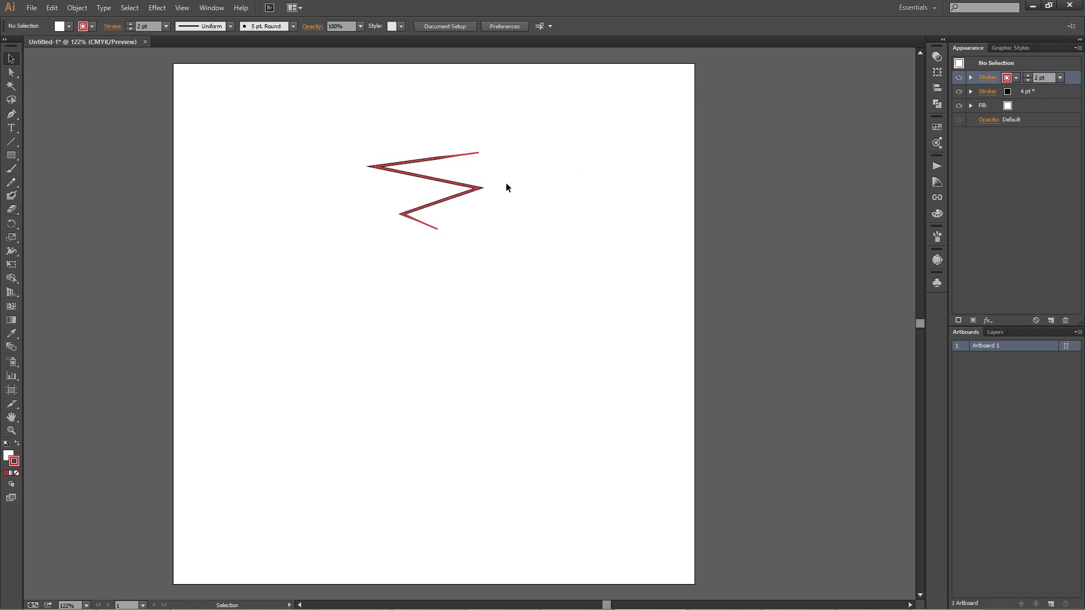
Apply the elliptical variable width profile, tapered at both ends, to the zigzag's red stroke.
scroll(412, 174, "up", 6)
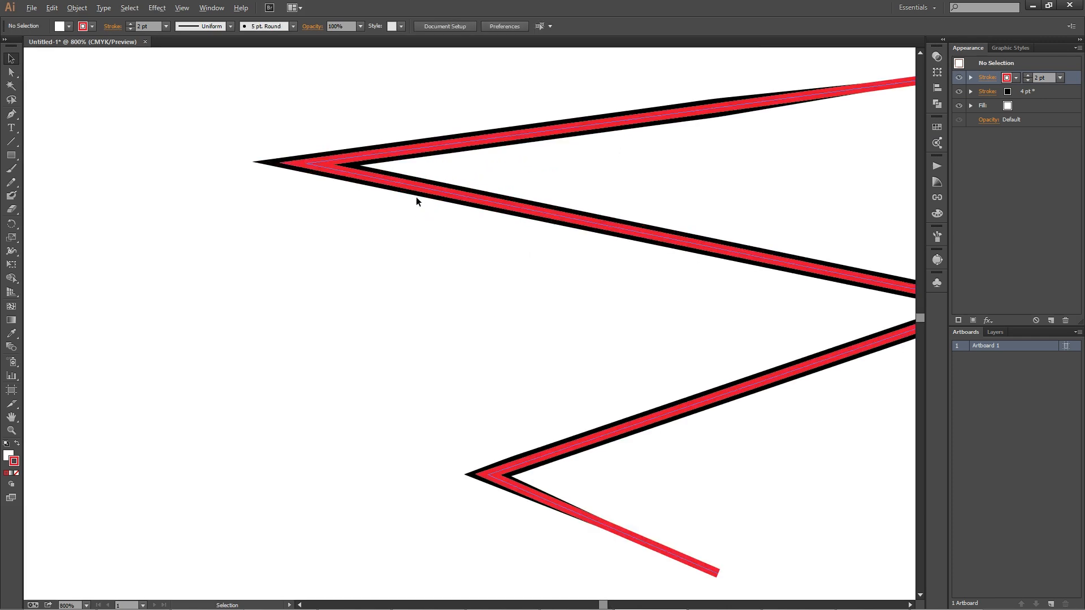
left_click_drag(490, 160, 390, 252)
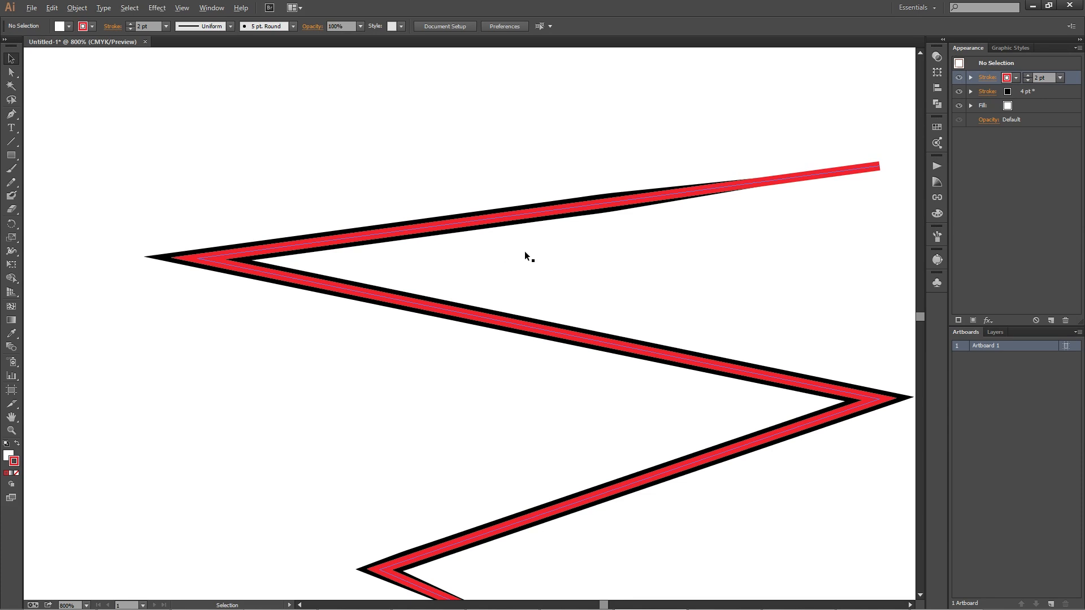
scroll(524, 251, "down", 1)
left_click(630, 213)
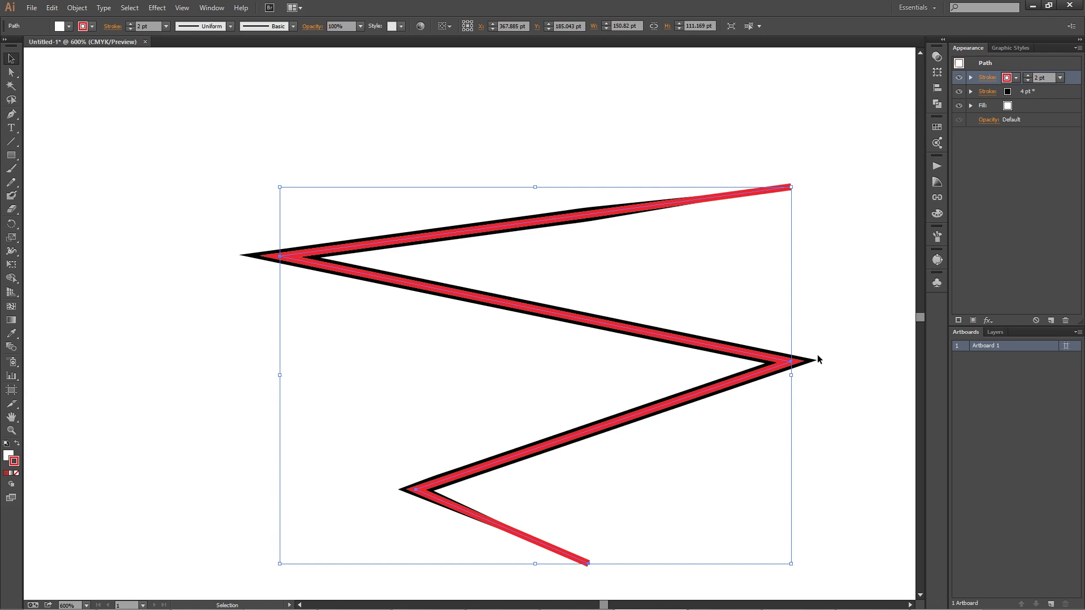
scroll(478, 294, "down", 2)
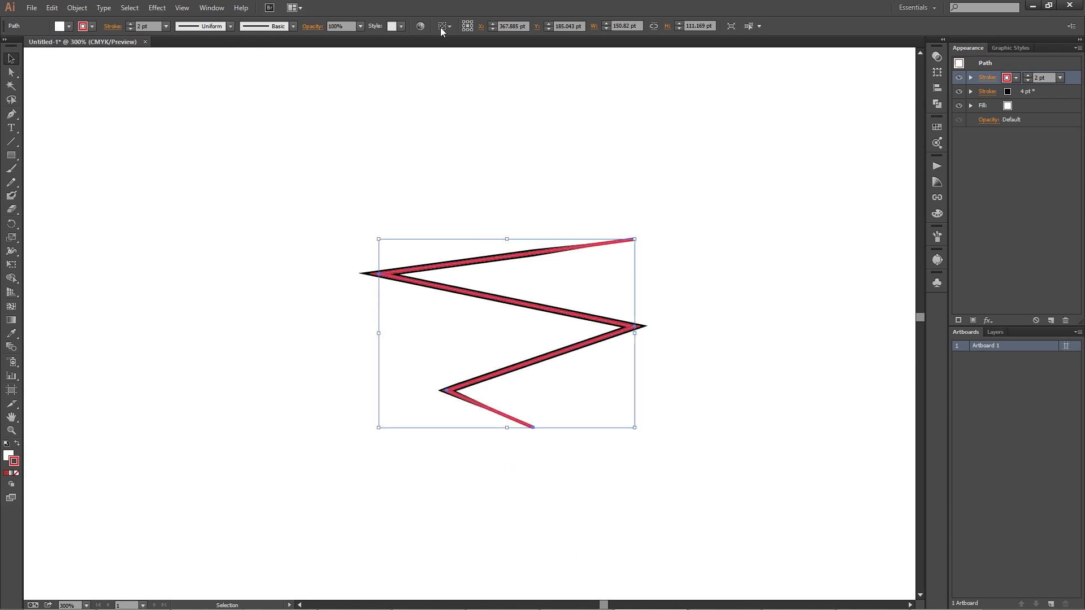
left_click(231, 26)
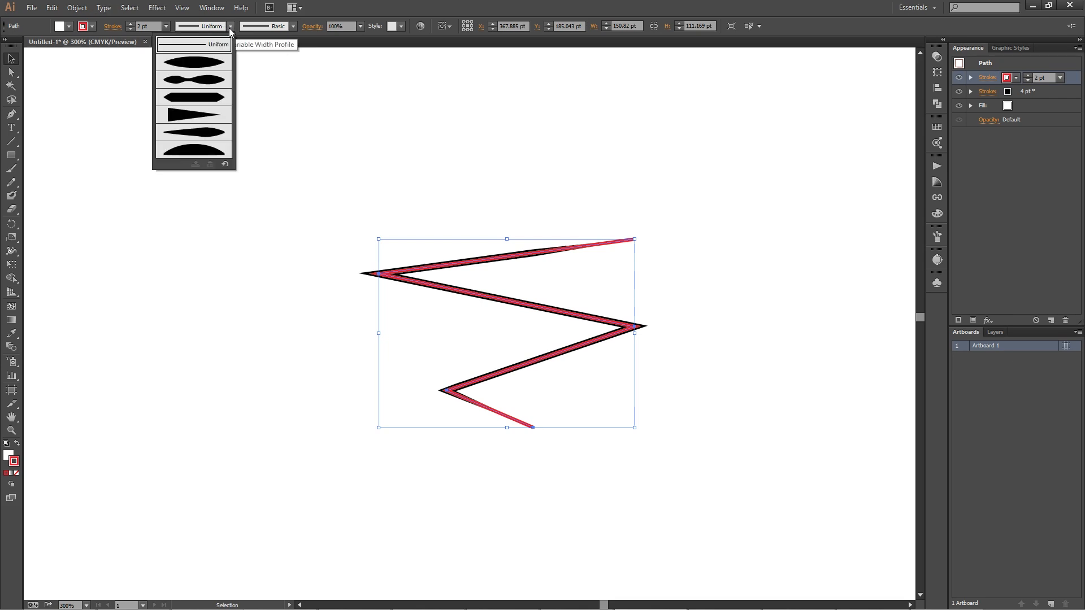
left_click(198, 63)
left_click(390, 126)
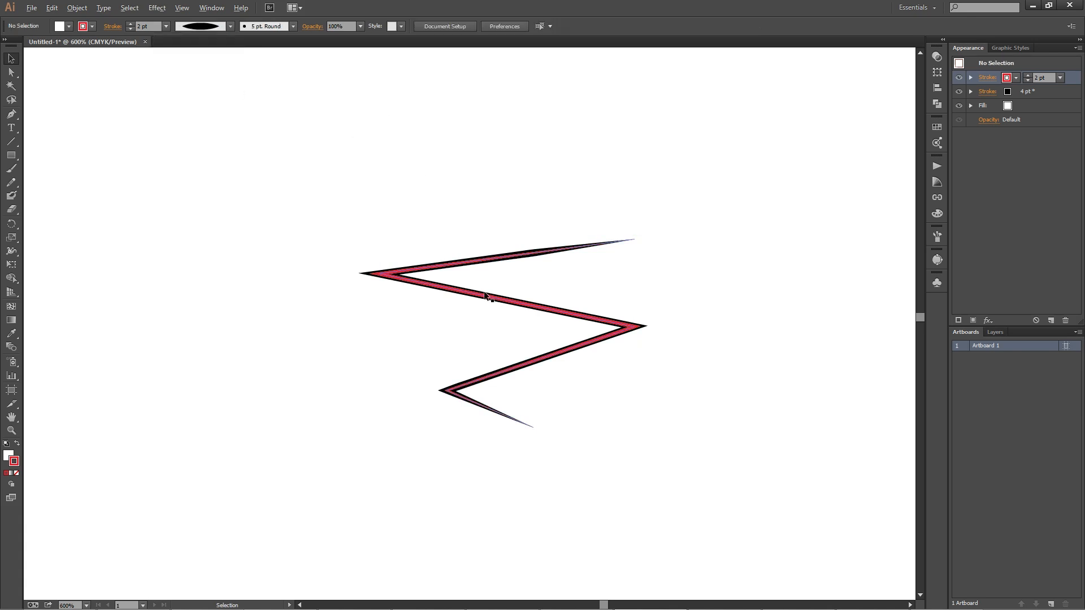
scroll(484, 295, "up", 3)
scroll(481, 292, "down", 1)
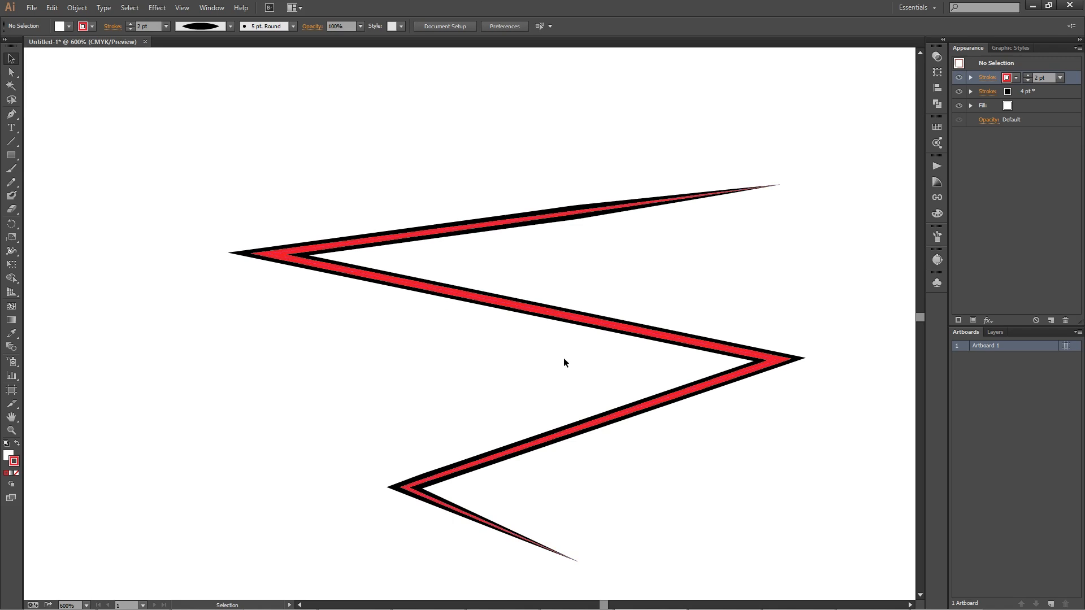
Duplicate the black zigzag path and place the copy beside the original.
scroll(703, 345, "down", 1)
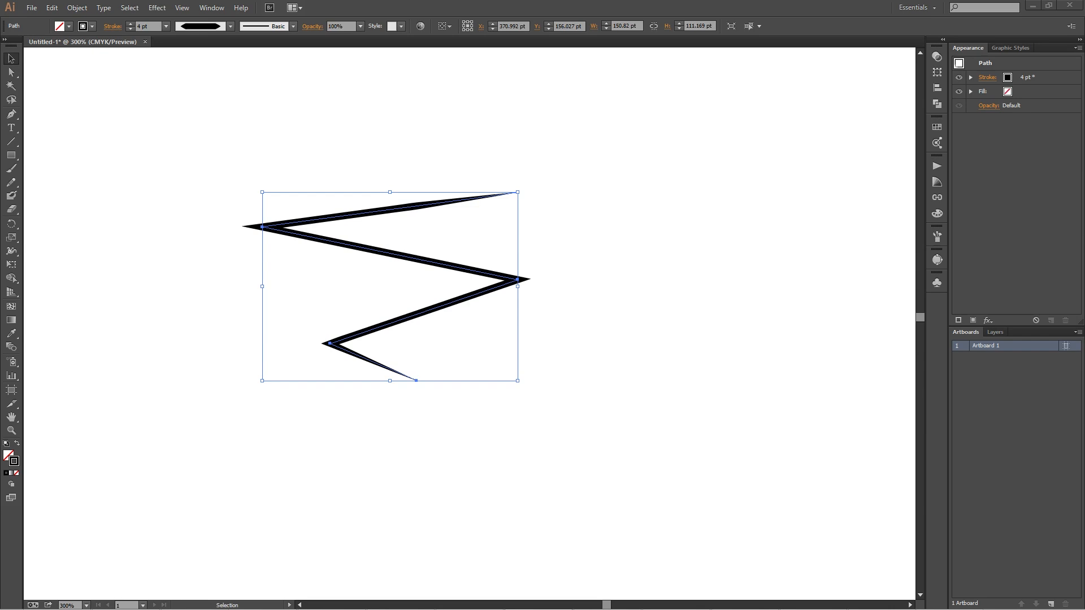
left_click_drag(529, 329, 545, 305)
mouse_move(477, 298)
left_mouse_down()
mouse_move(637, 293)
mouse_move(697, 265)
left_mouse_up()
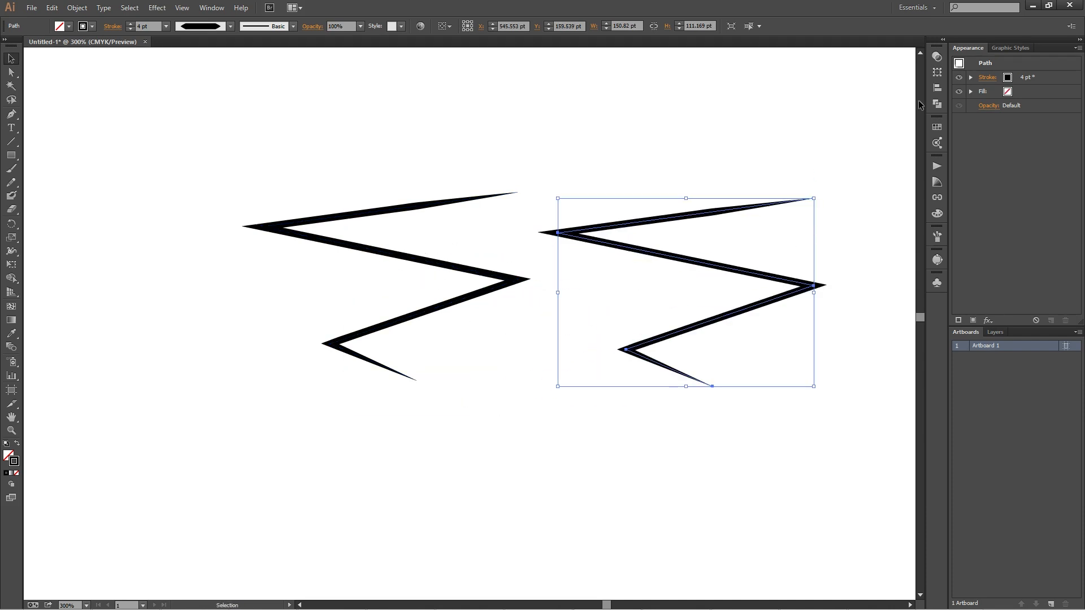
Color the copied zigzag's stroke red, reduce its weight to 2 pt and deselect it.
left_click(1015, 77)
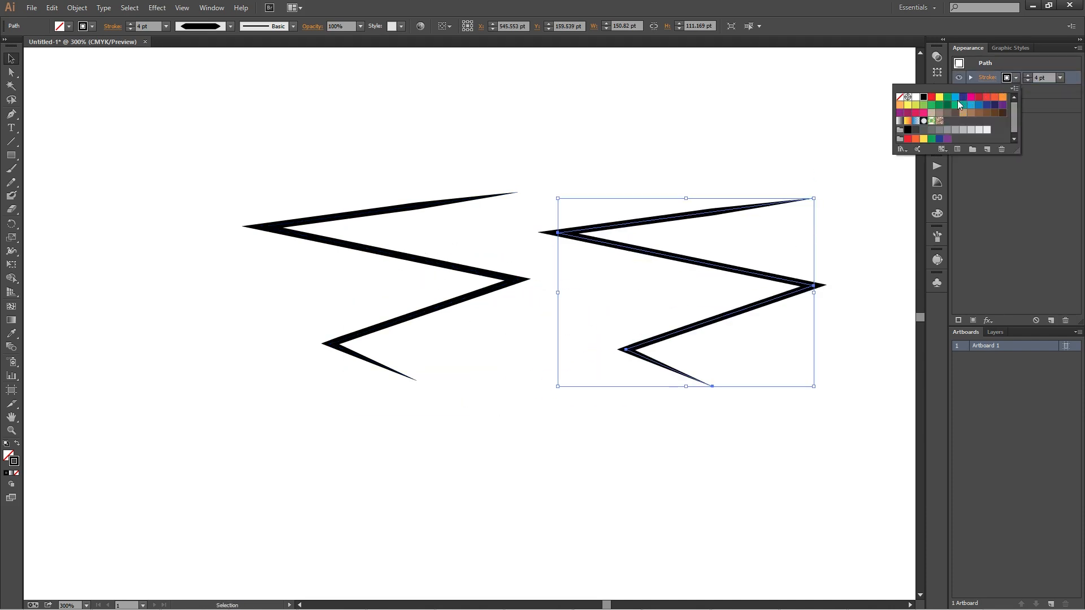
left_click(931, 96)
left_click(1029, 80)
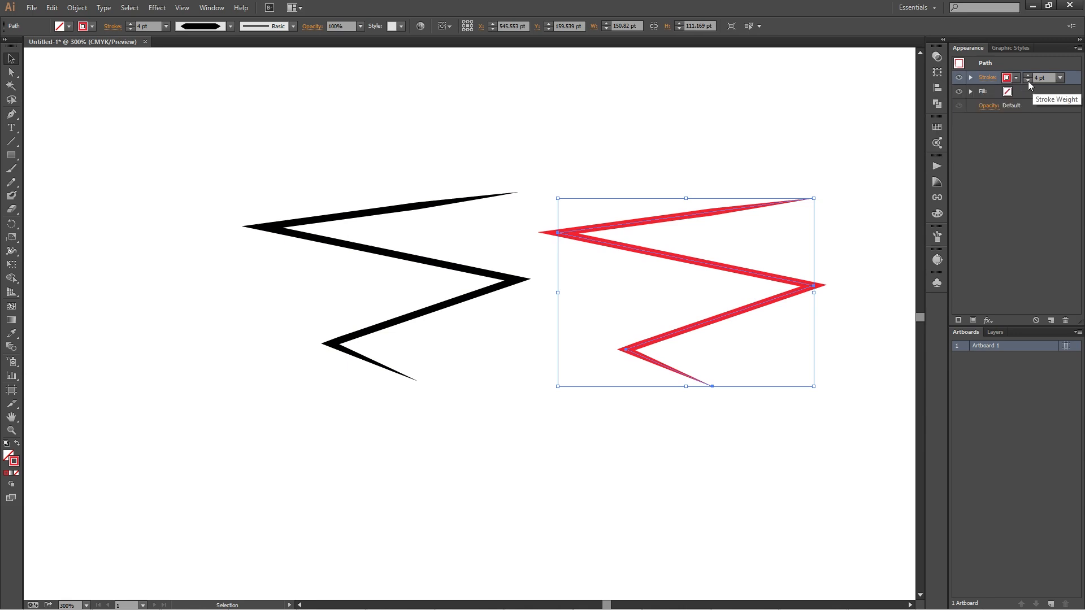
left_click(1028, 81)
left_click(1029, 80)
left_click(589, 195)
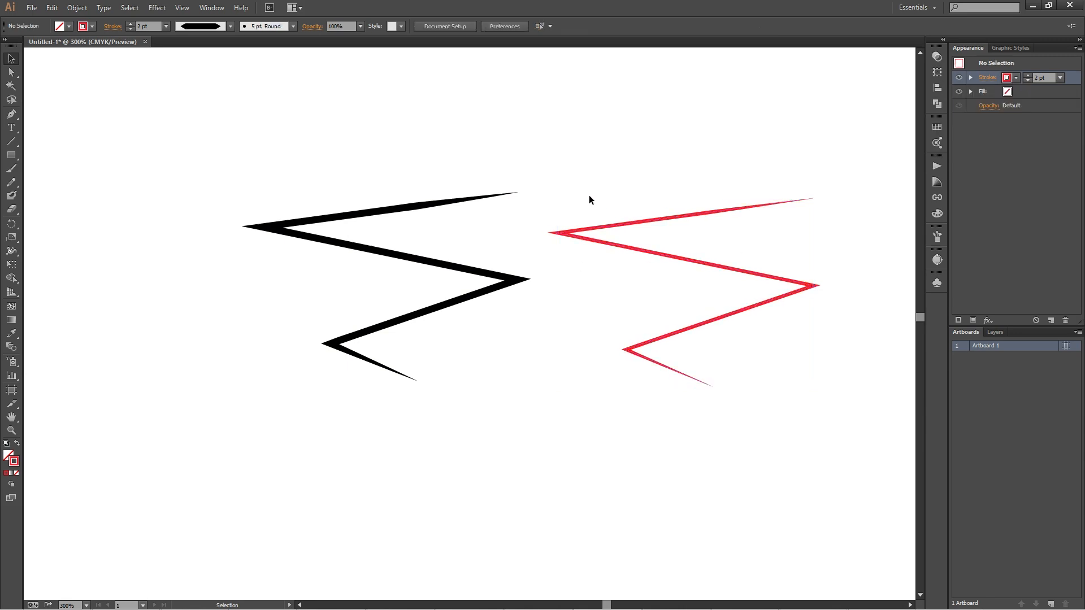
Place the red zigzag exactly over the black one and show the individual paths inside Layer 1.
left_click_drag(694, 259, 397, 259)
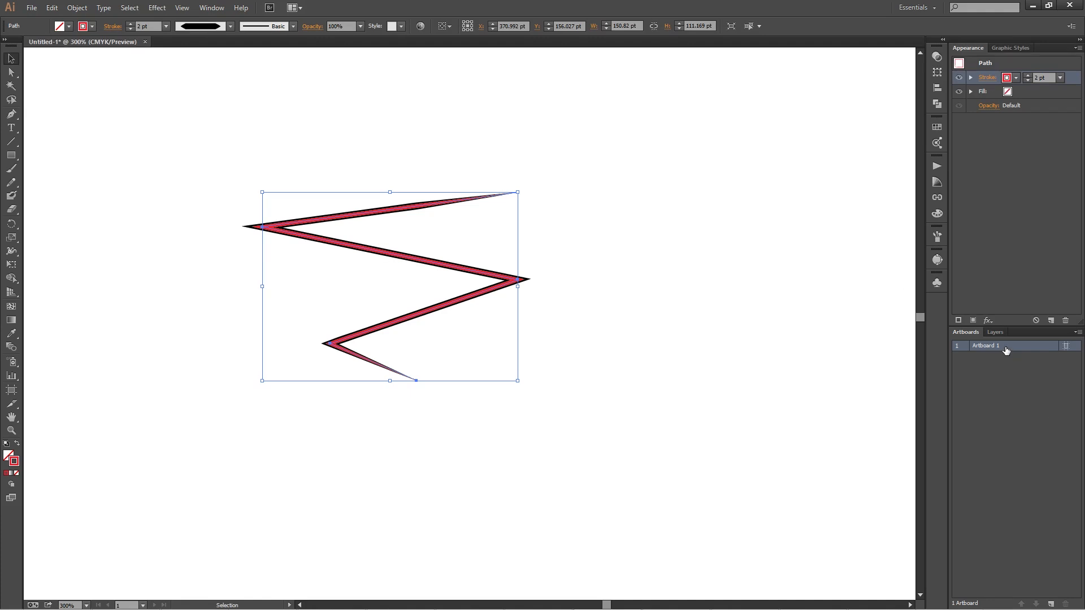
left_click(996, 332)
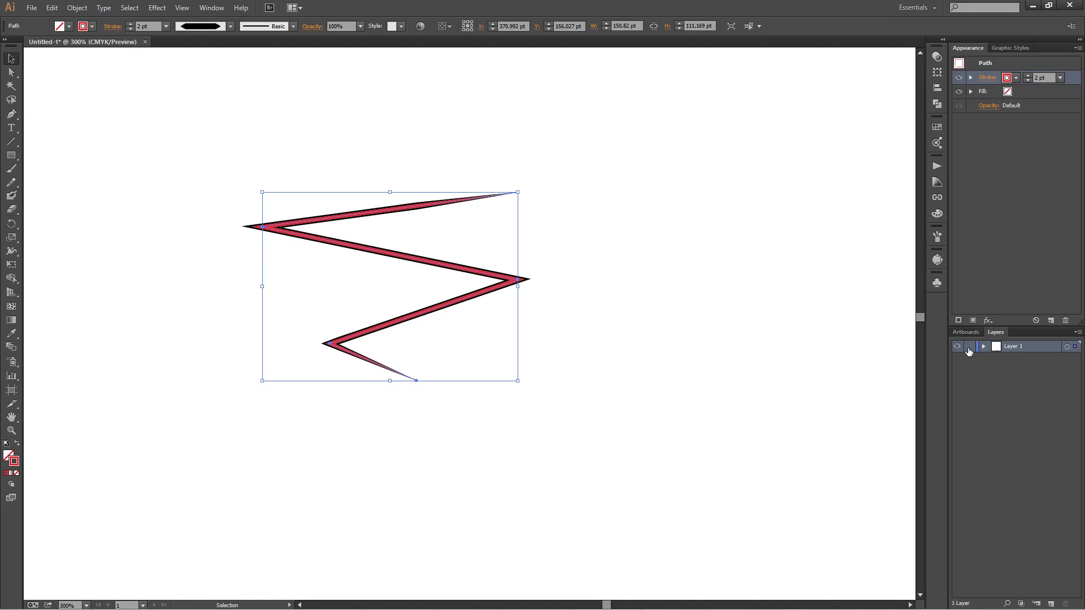
left_click(224, 7)
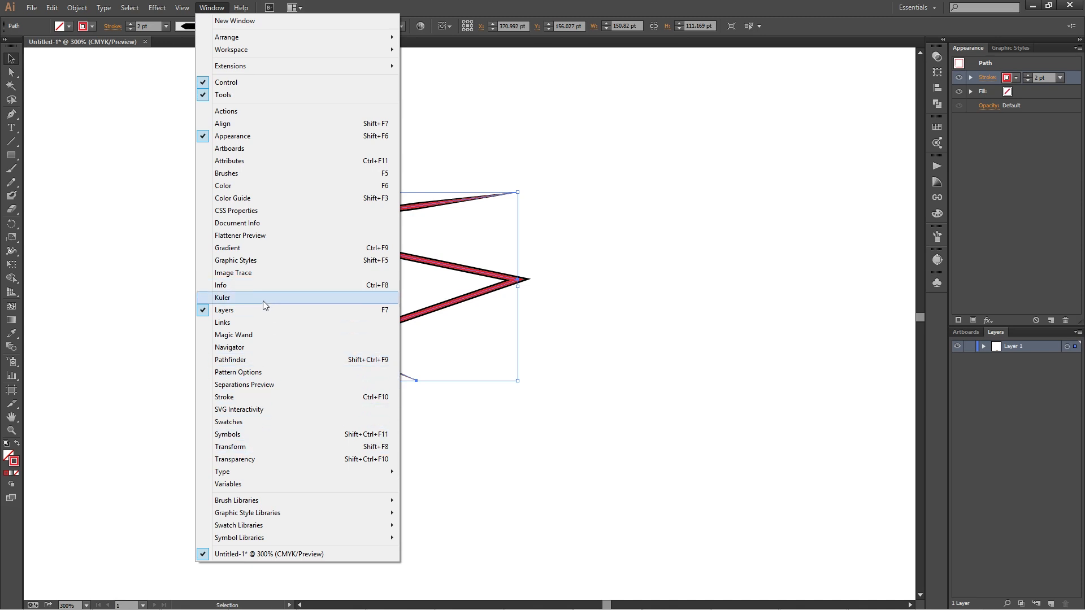
left_click(984, 346)
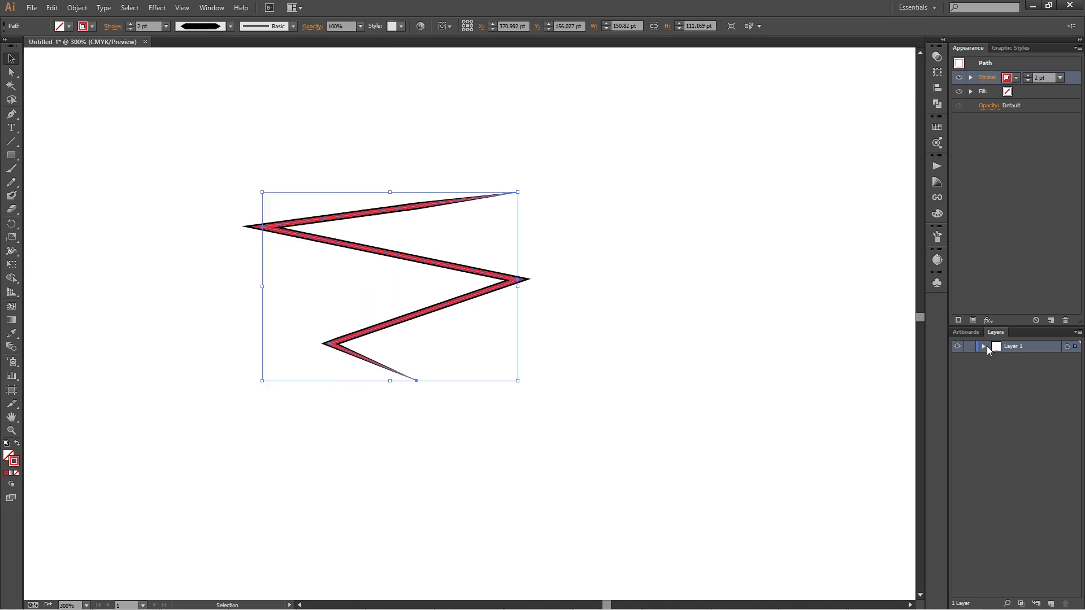
left_click(983, 346)
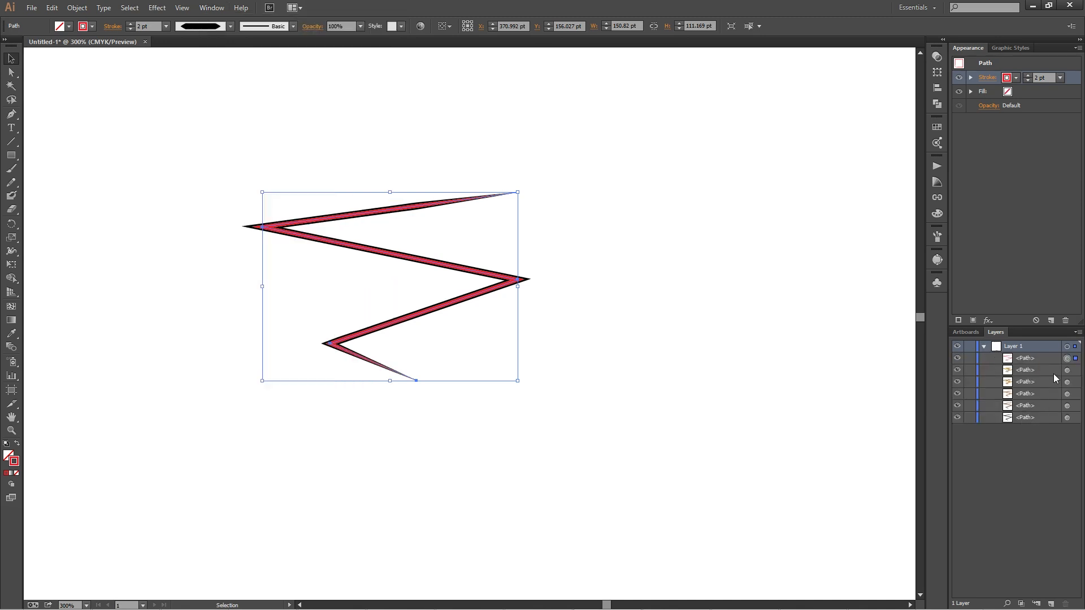
Select the red zigzag on the artboard to identify its entry among the paths of Layer 1.
left_click_drag(1036, 357, 1042, 376)
left_click(1031, 418)
left_click_drag(1029, 406, 1030, 422)
left_click(799, 337)
left_click(490, 277)
left_click(435, 277)
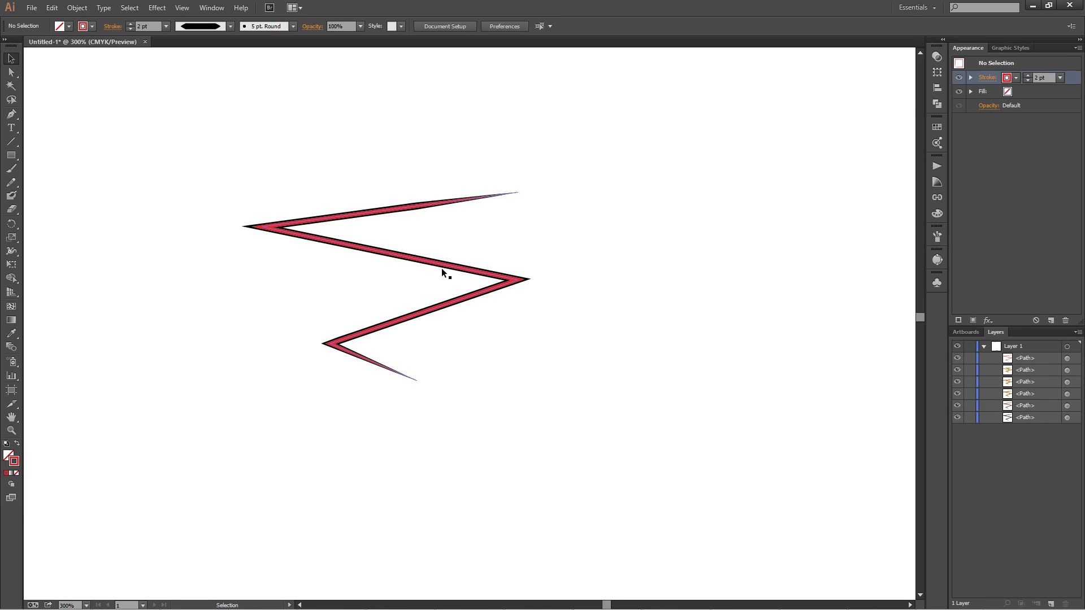
left_click(446, 265)
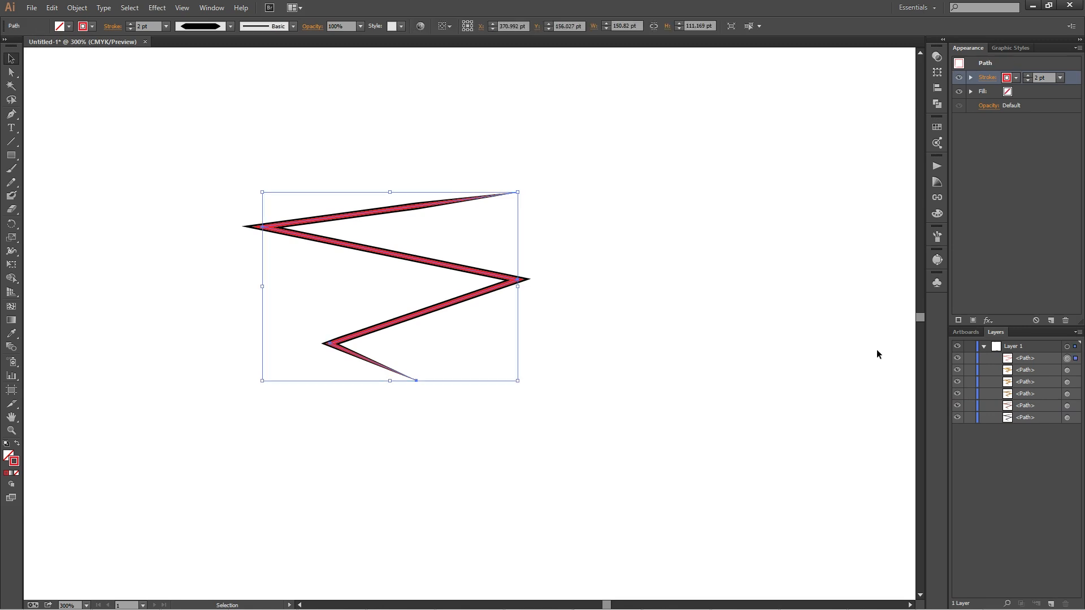
Bring the black 4 pt zigzag path forward in Layer 1 until it sits directly beneath the red path.
left_click(1068, 371)
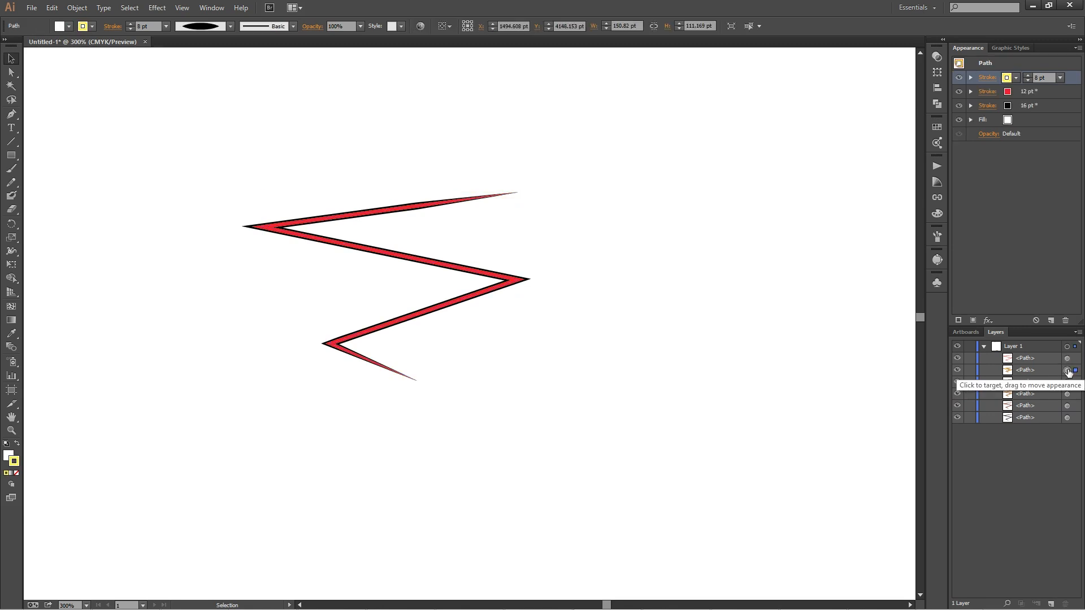
left_click(1067, 419)
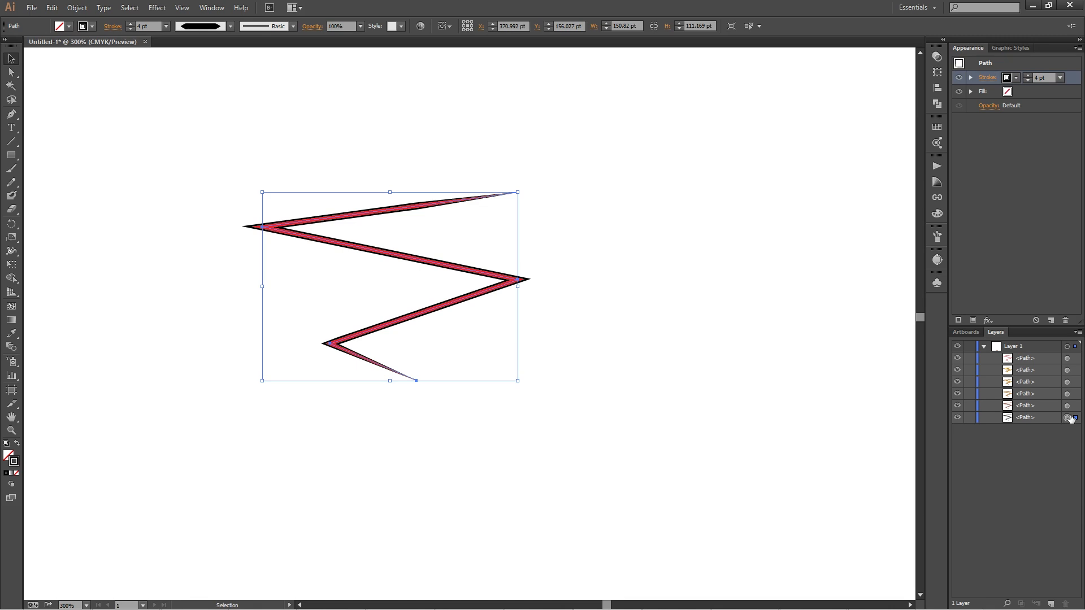
key("ctrl+bracketright")
key("ctrl+bracketright")
key("ctrl+bracketright")
key("ctrl+bracketright")
left_click(831, 337)
left_click_drag(1050, 358, 1051, 375)
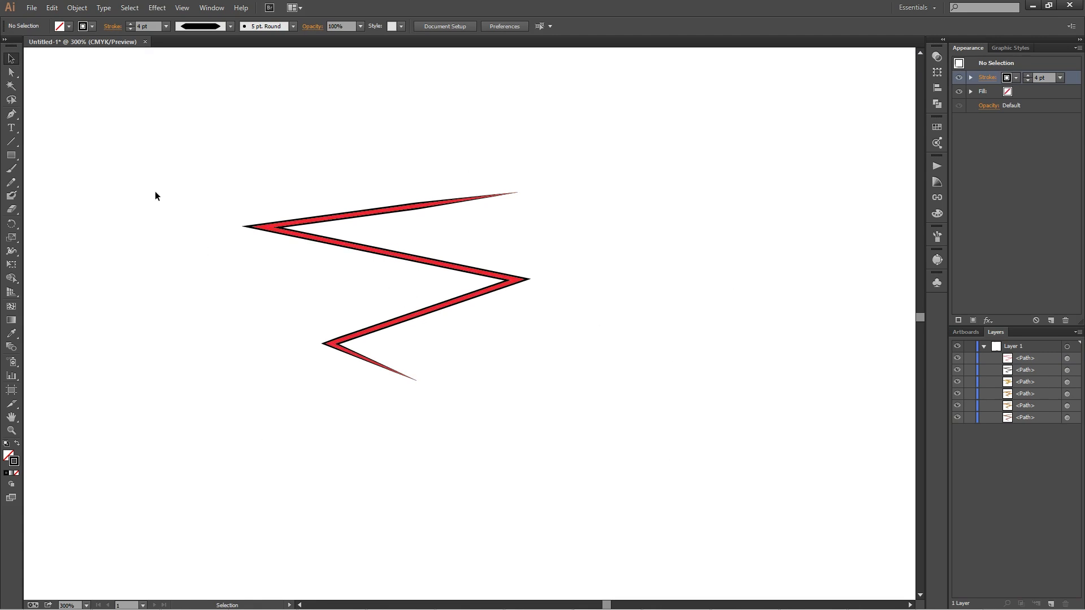
Select the red and black zigzag paths together, first through their layer entries and again on the artboard.
left_click(1067, 358)
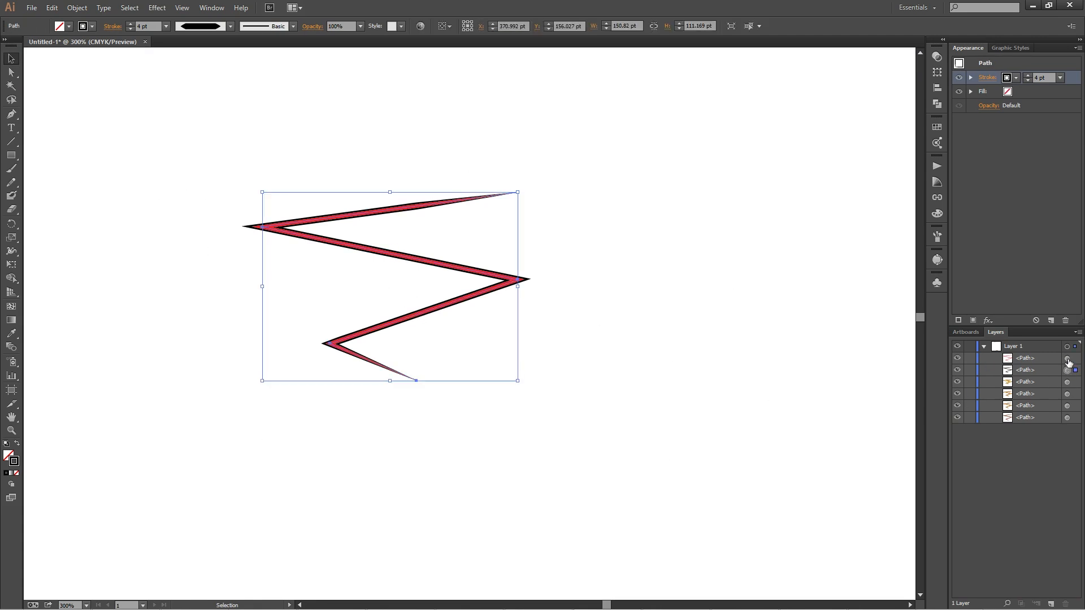
left_click(1067, 370, "shift")
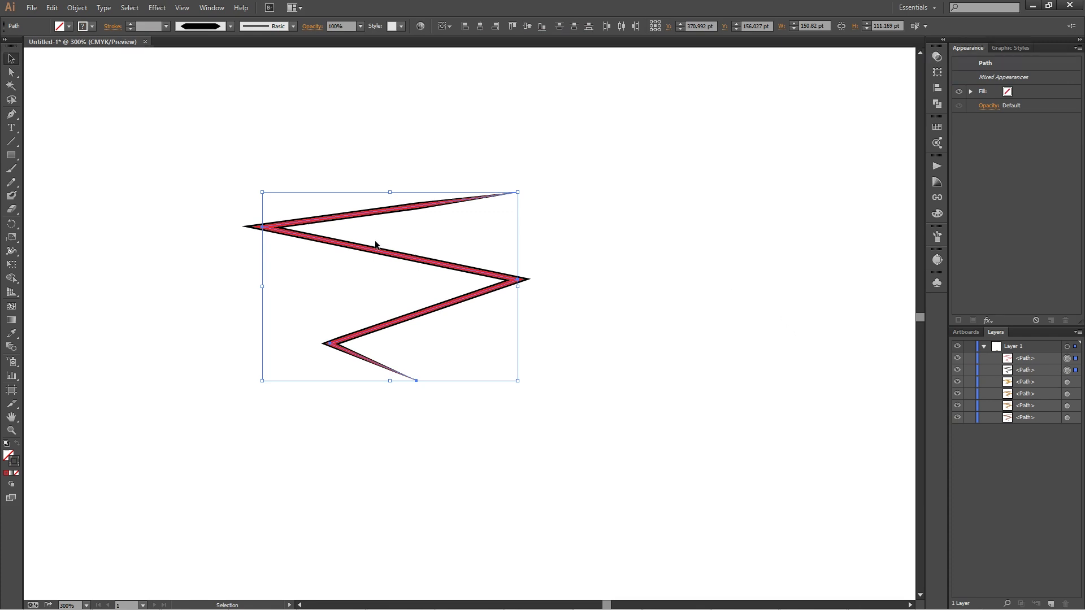
left_click(305, 187)
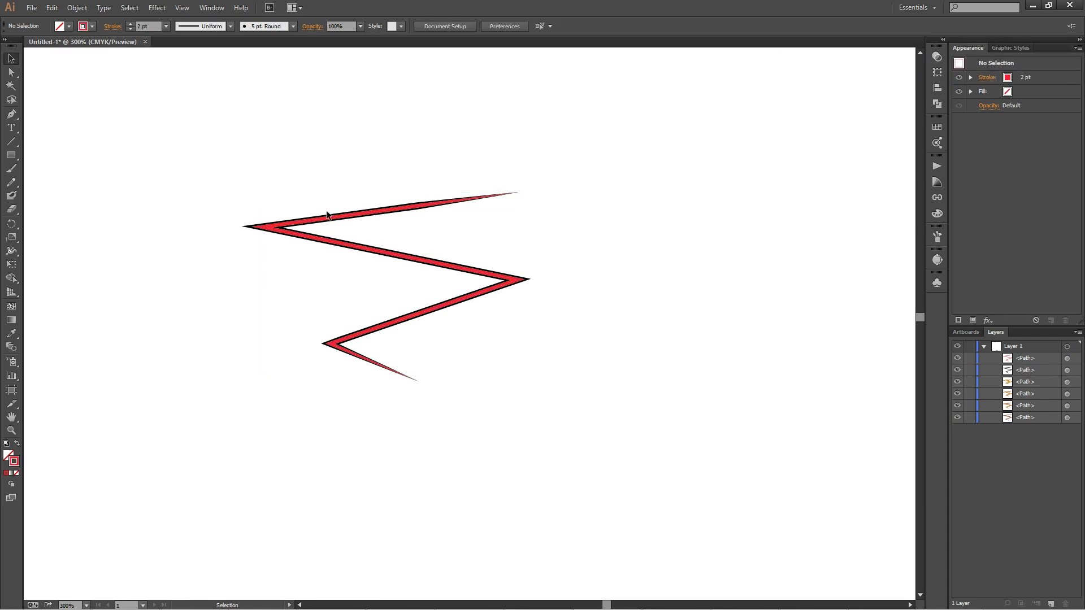
left_click_drag(298, 240, 359, 306)
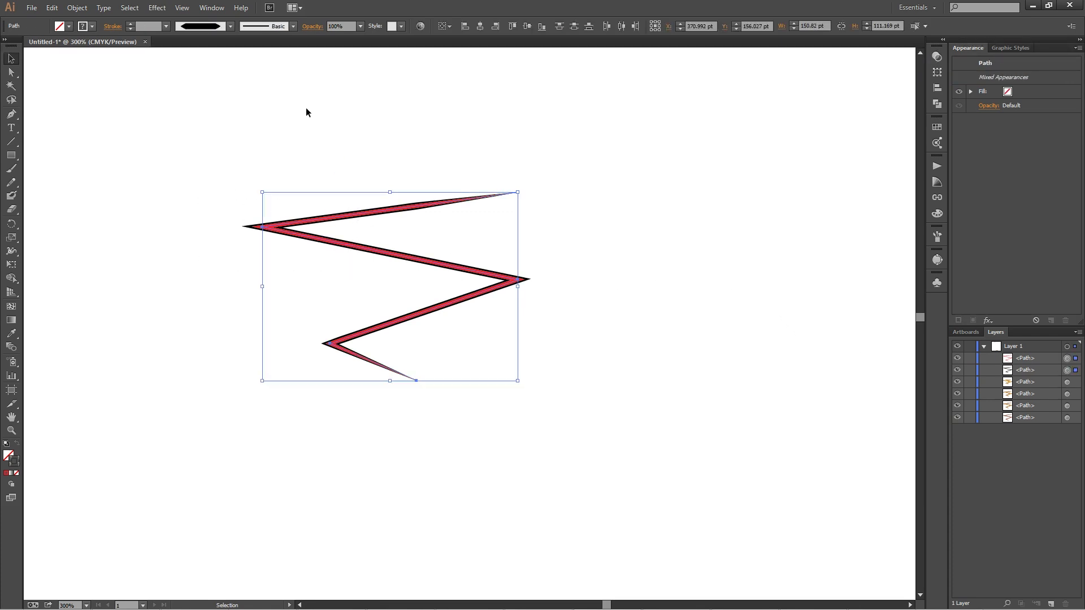
Try moving a single path away from the overlapping zigzags, and undo the move.
left_click(687, 317)
left_click_drag(426, 258, 664, 210)
key("ctrl+z")
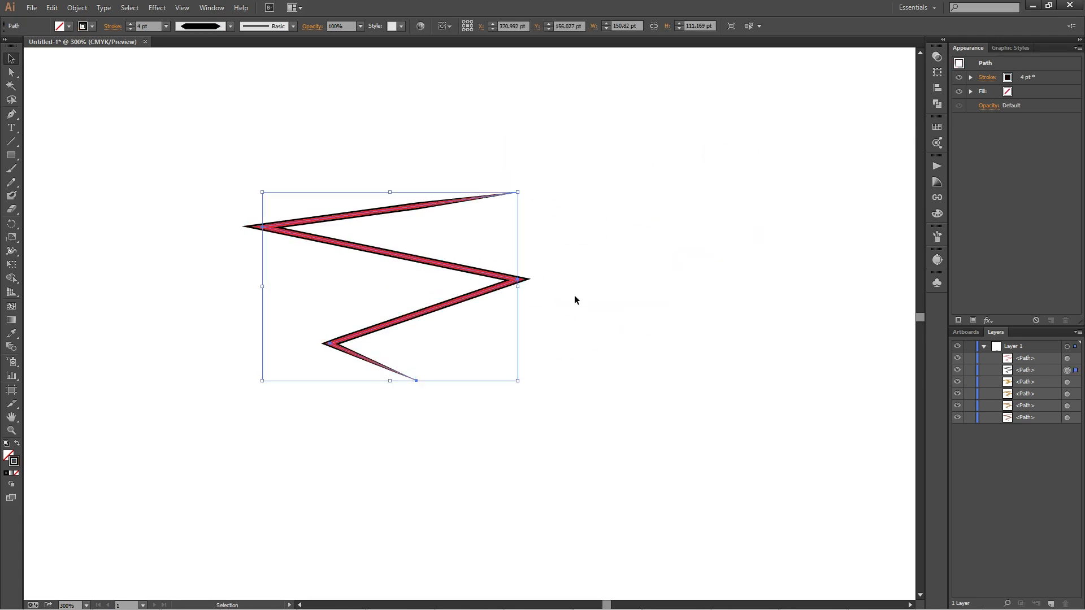
left_click(599, 298)
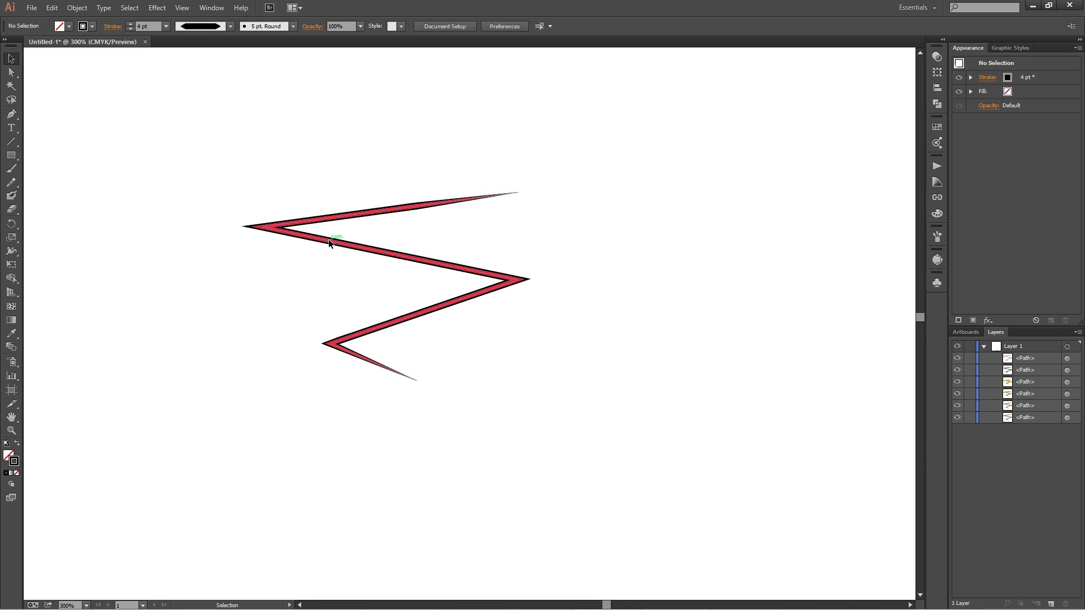
left_click_drag(329, 242, 483, 245)
left_click(298, 206)
key("ctrl+z")
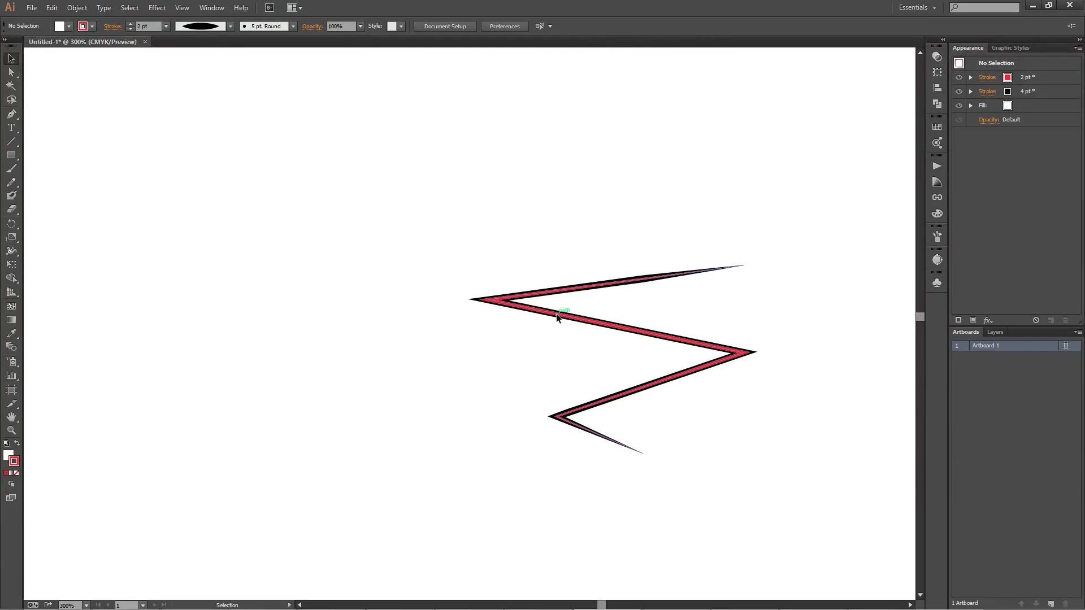
Move the two-stroke zigzag aside and place a duplicate of it alongside.
left_click_drag(556, 313, 151, 247)
key("a")
key("ctrl+v")
key("v")
left_click_drag(449, 286, 672, 269)
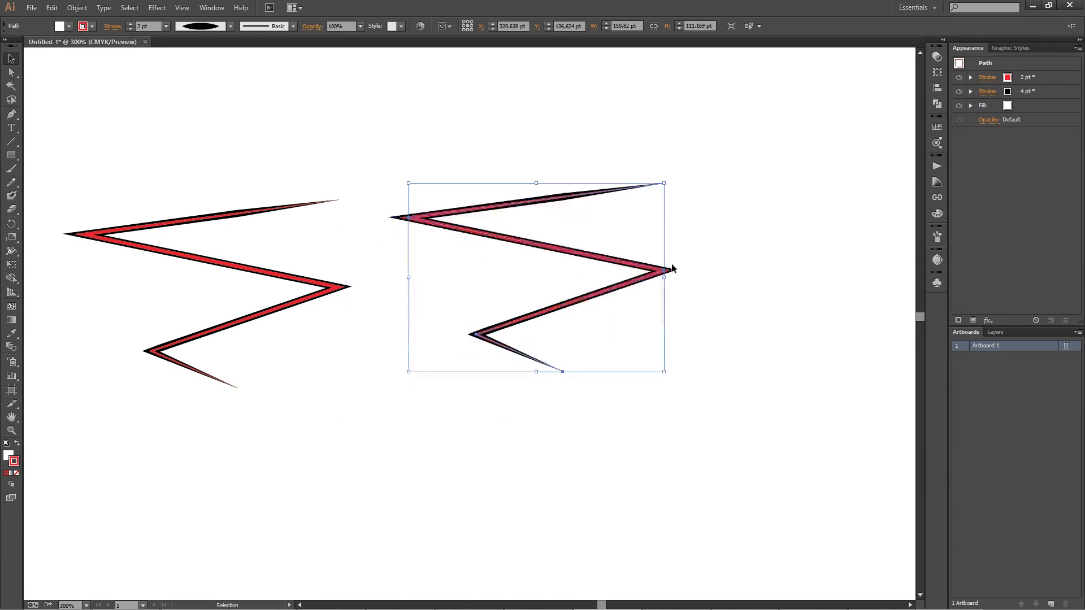
Set the black stroke of the duplicated zigzag to 8 pt.
left_click(1052, 93)
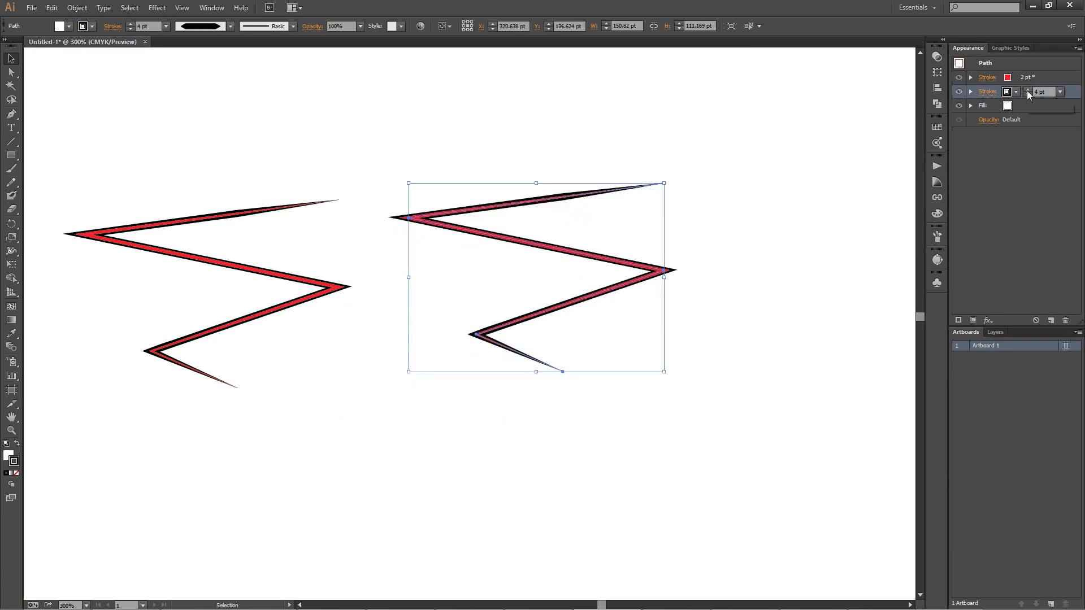
left_click(1028, 89)
left_click(1027, 89)
left_click(1028, 89)
left_click(1028, 89)
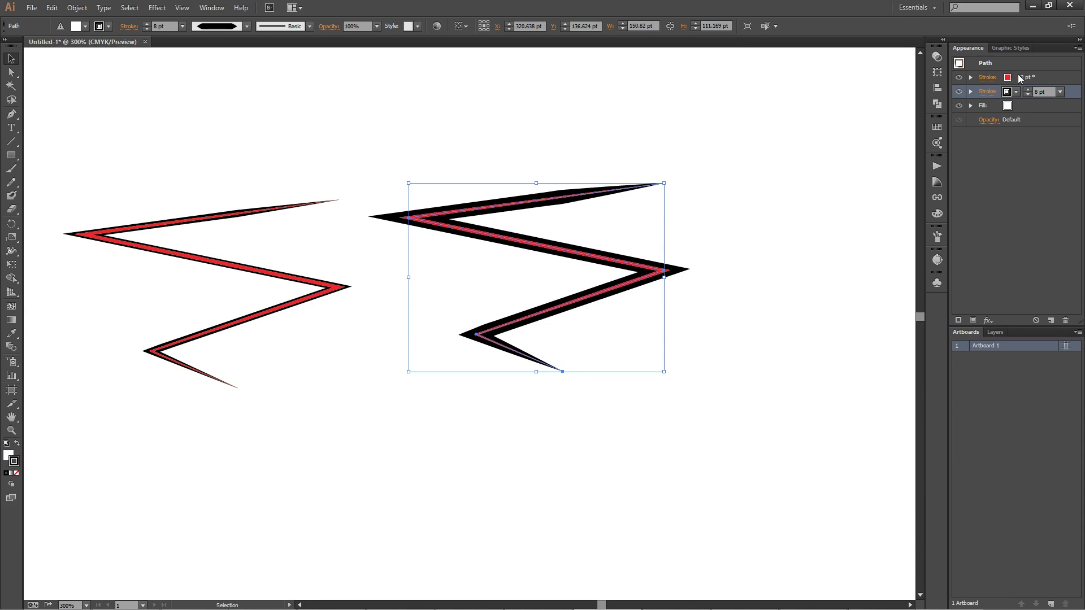
Set the red stroke of the duplicated zigzag to 4 pt and deselect the path.
left_click(315, 281)
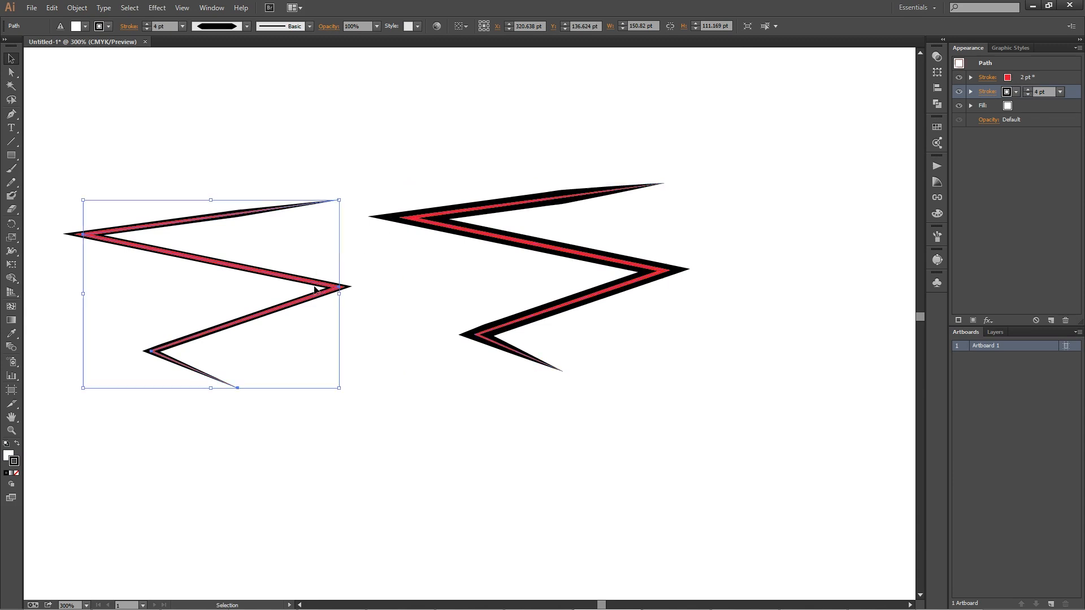
left_click(642, 269)
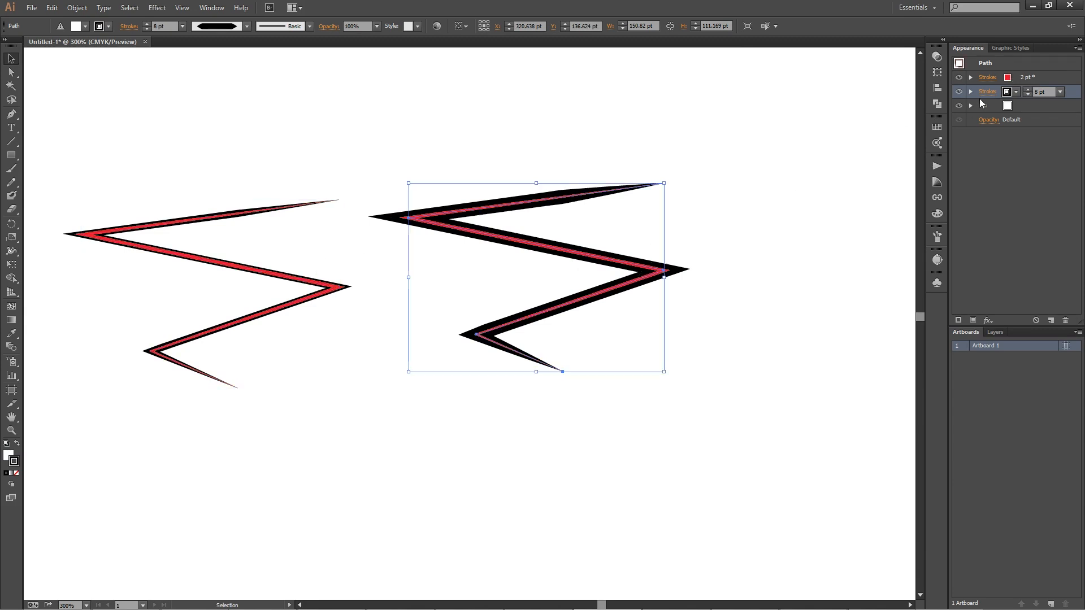
left_click(1020, 79)
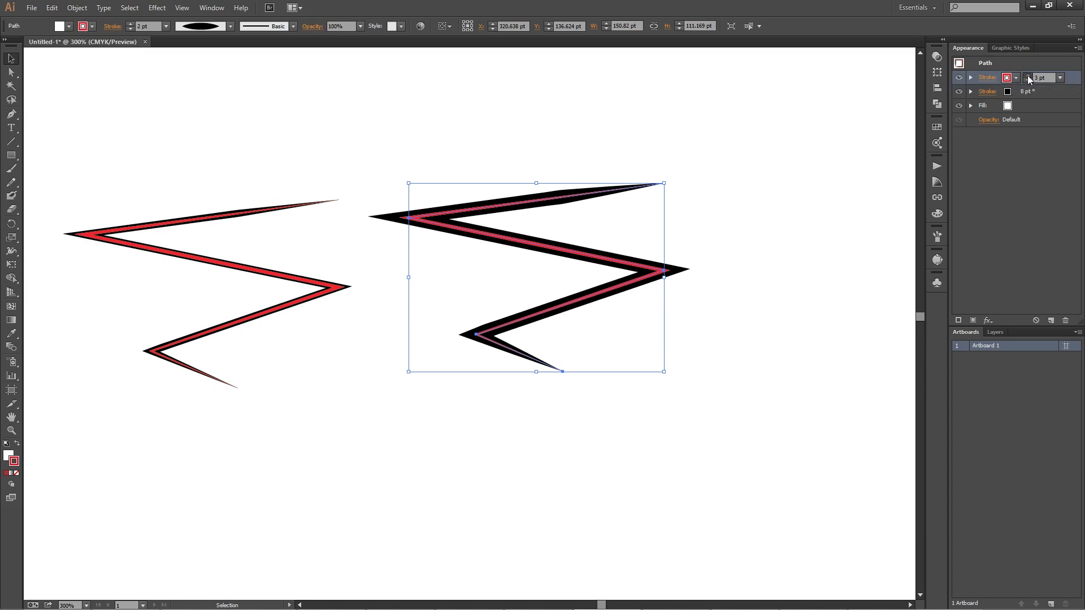
double_click(1028, 75)
left_click(778, 256)
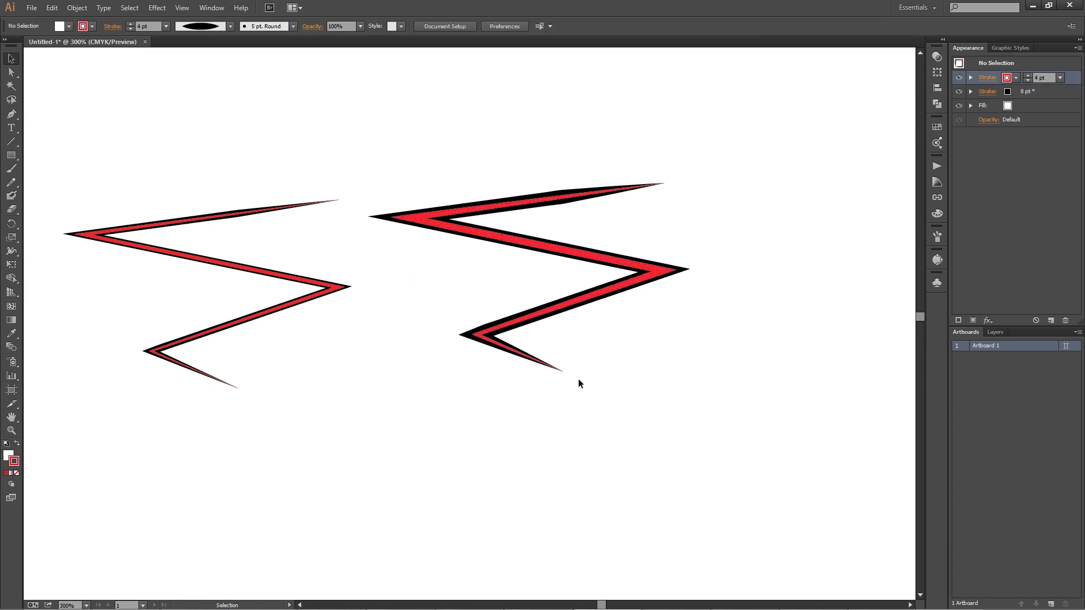
Add a third stroke to the duplicated zigzag and color it yellow.
left_click(642, 283)
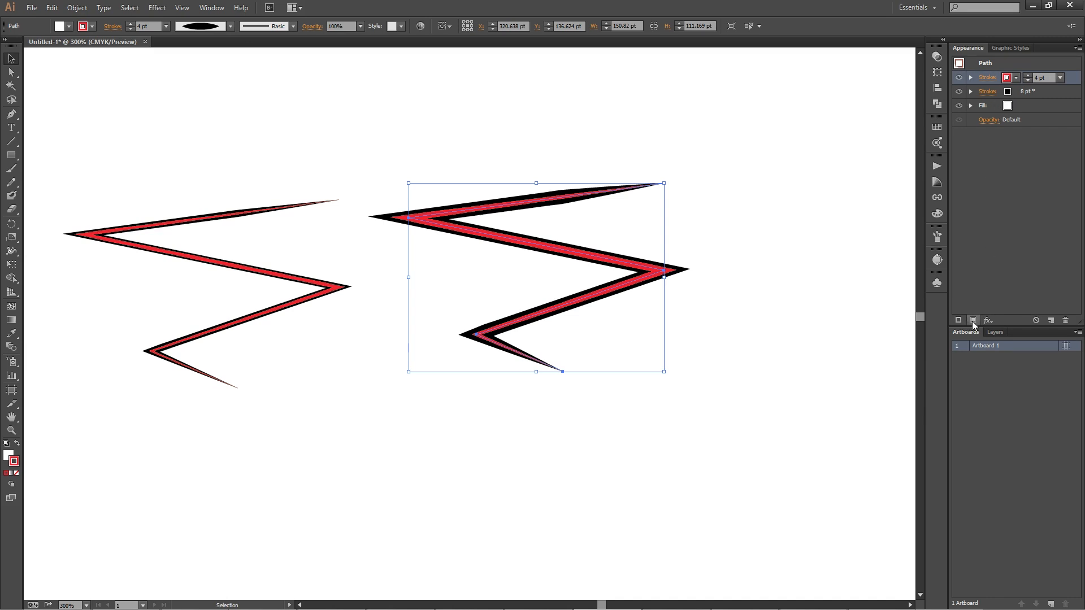
left_click(957, 321)
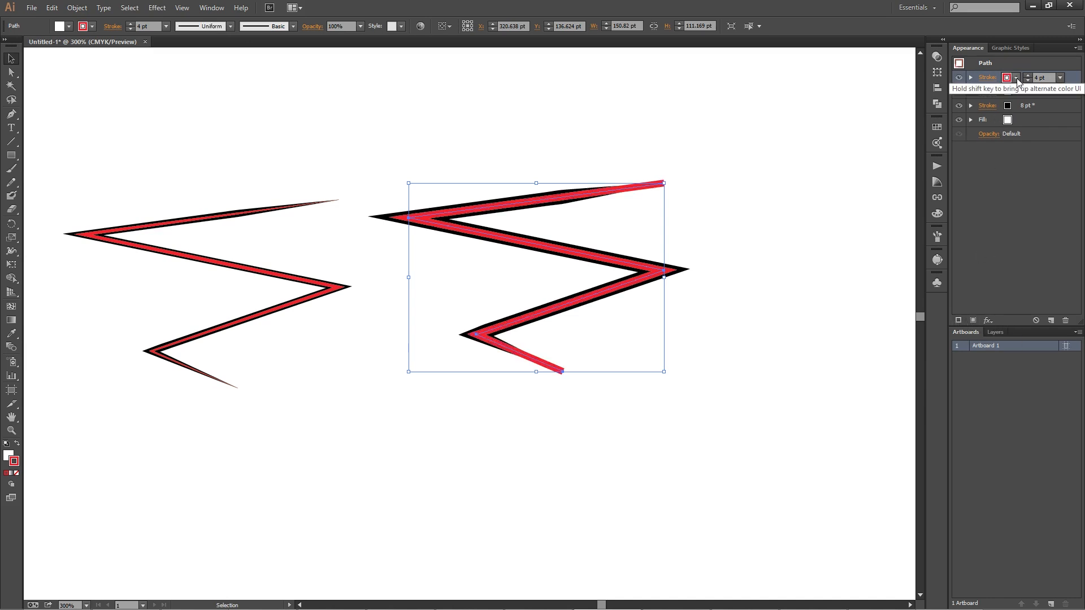
left_click(1007, 78)
left_click(939, 98)
left_click(1042, 200)
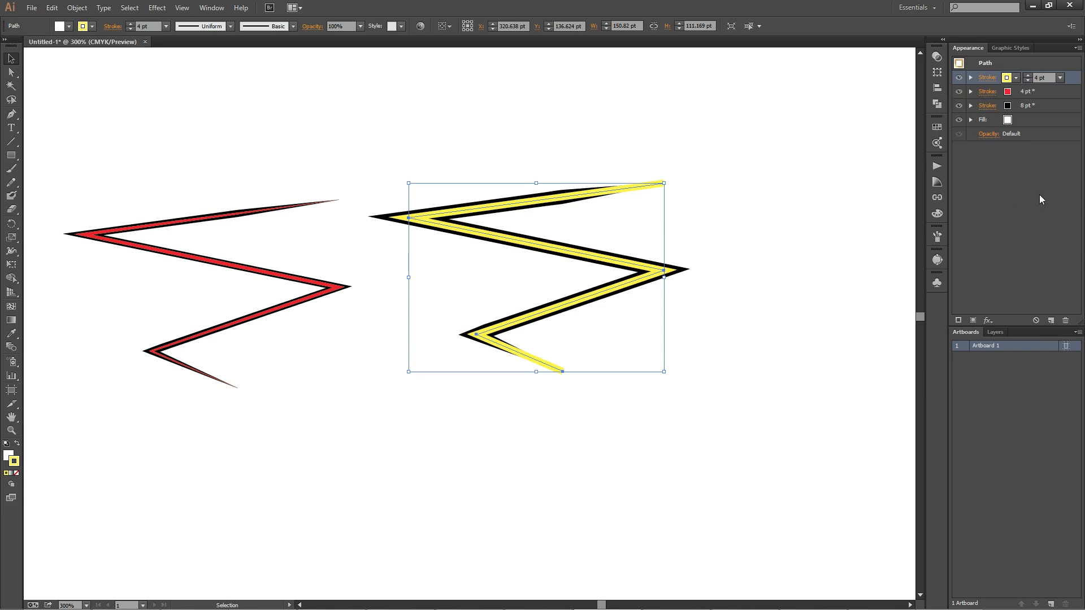
Apply the elliptical variable width profile, tapered at both ends, to the yellow stroke and deselect the path.
left_click(230, 27)
left_click(195, 62)
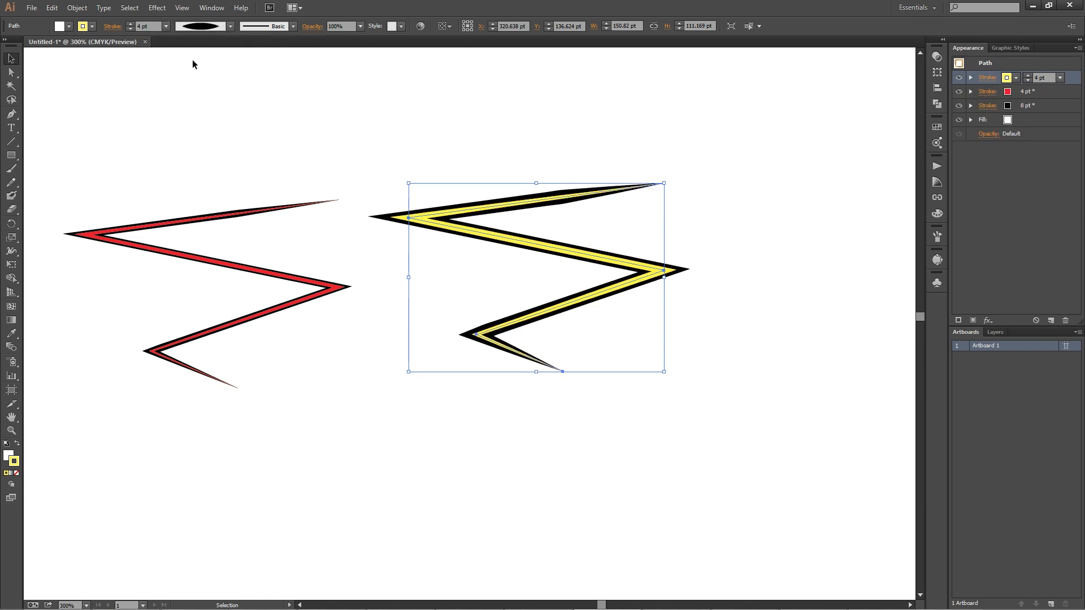
left_click(698, 167)
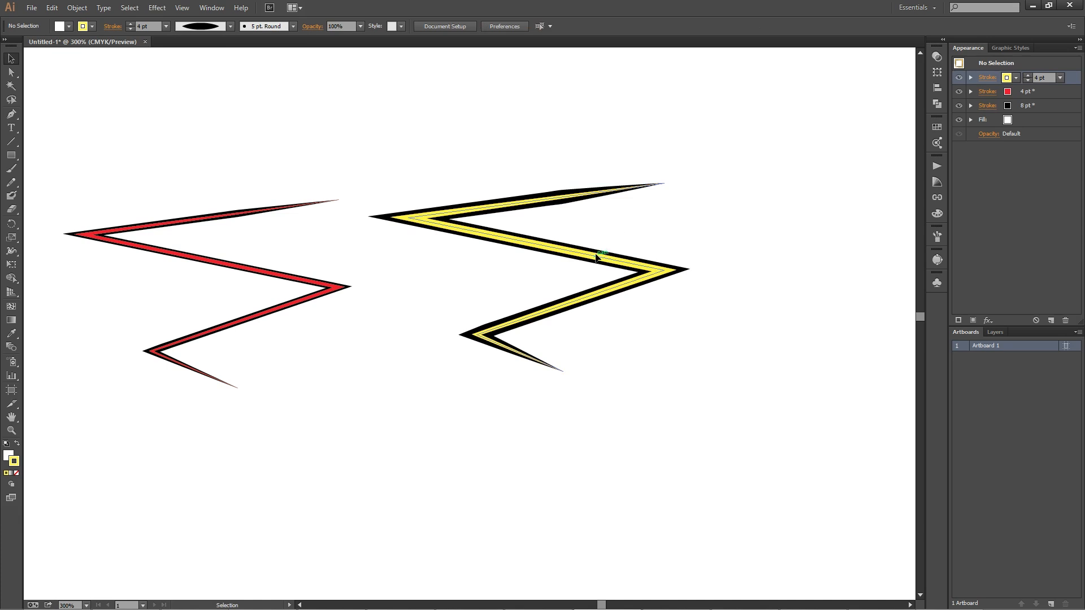
Reduce the zigzag's yellow stroke to 2 pt and deselect the path.
left_click(616, 256)
left_click(1027, 82)
left_click(1028, 81)
left_click(787, 185)
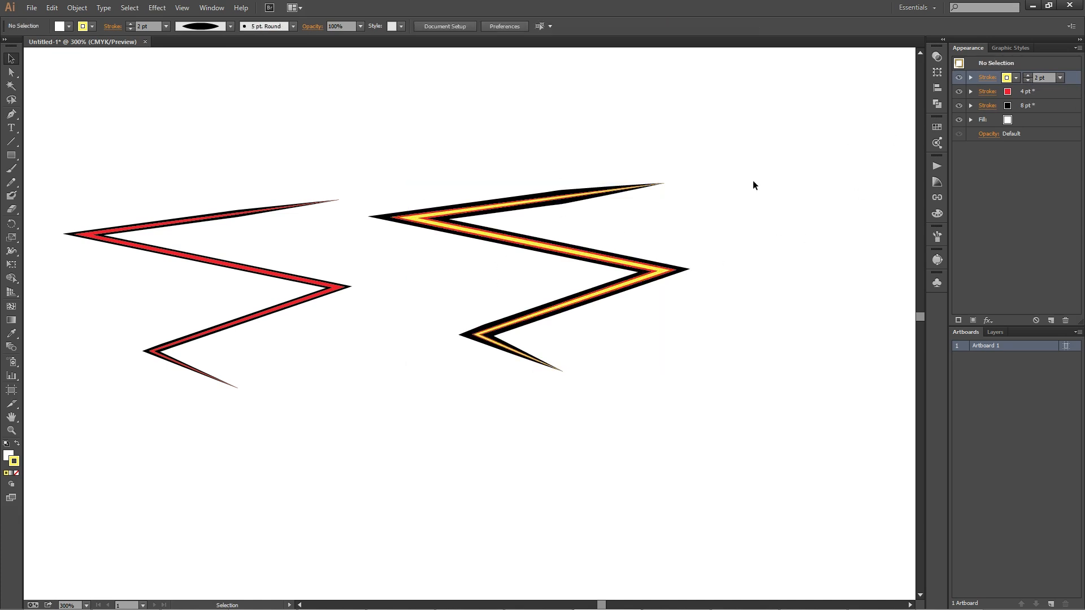
Duplicate the zigzag with black, red and yellow strokes and place the copy beside it.
scroll(602, 340, "down", 1)
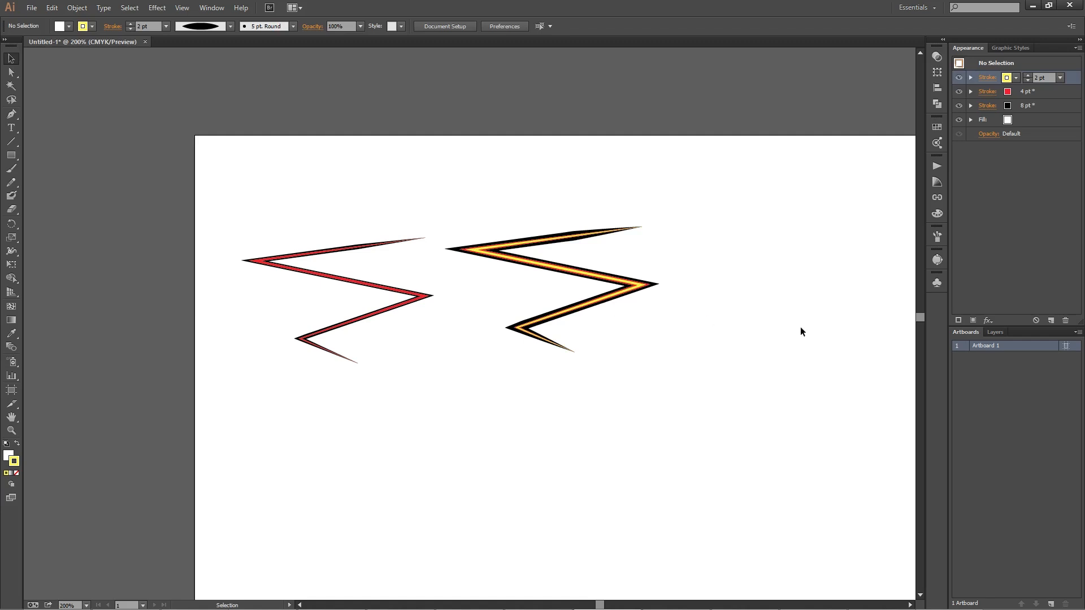
key("space")
left_click_drag(787, 331, 675, 379)
left_click(441, 313)
key("ctrl+c")
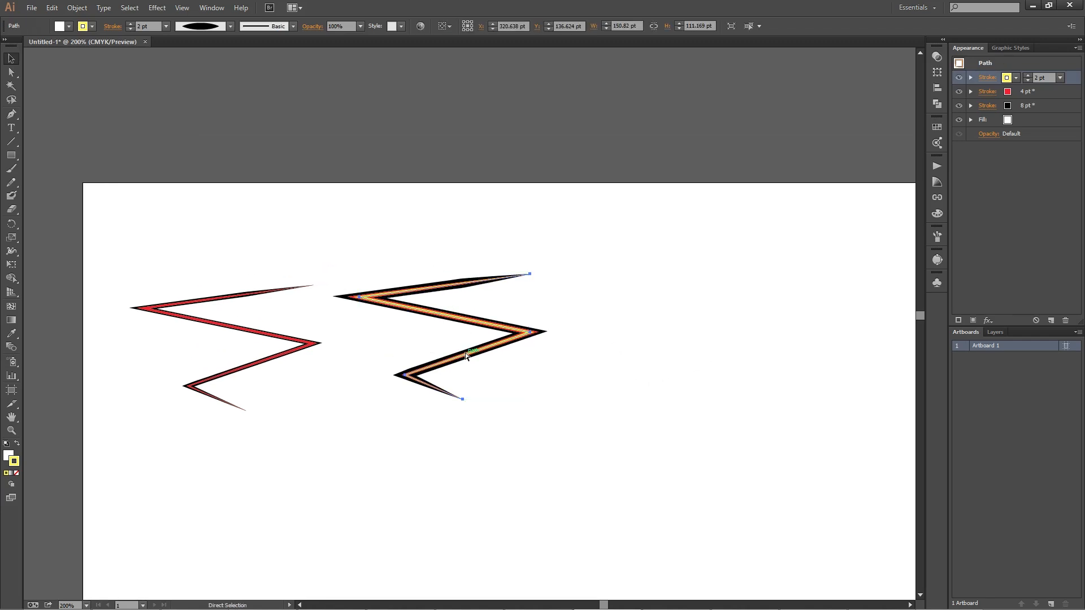
key("ctrl+v")
left_click_drag(476, 302, 635, 313)
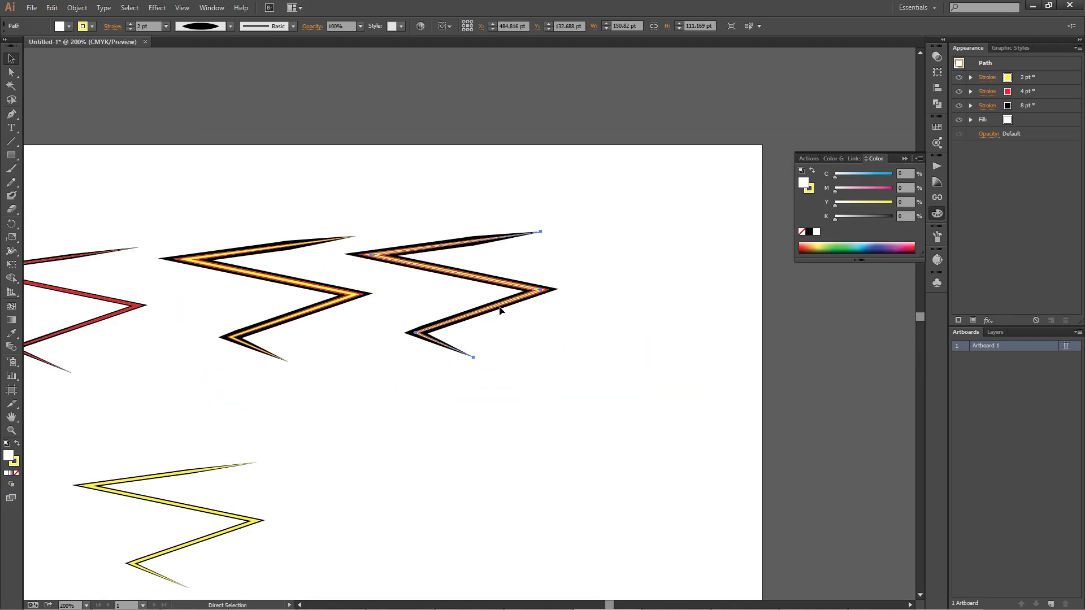
Paste another copy of the three-stroke zigzag and place it at the artboard's right edge.
left_click_drag(497, 278, 696, 307)
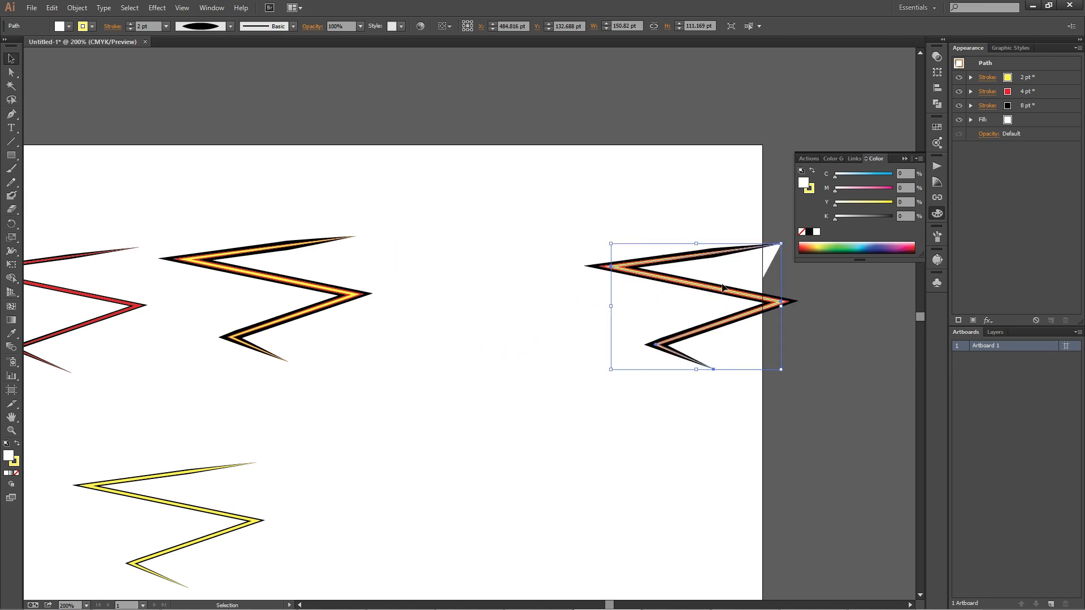
key("ctrl+z")
key("ctrl+v")
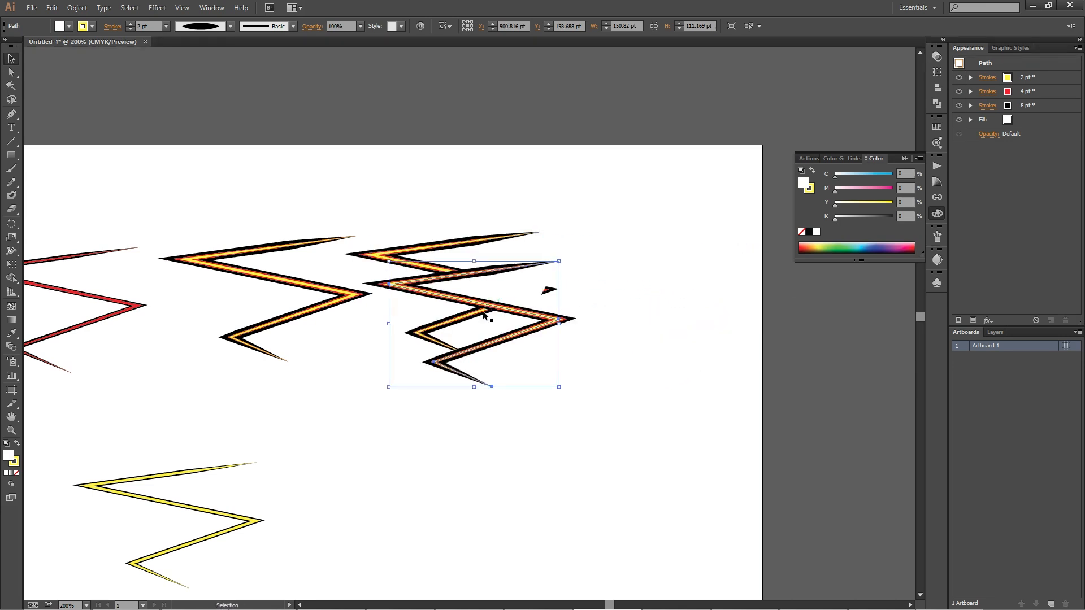
left_click_drag(496, 308, 754, 317)
Set the yellow stroke of the zigzag just before the last copy to 4 pt.
left_click(489, 289)
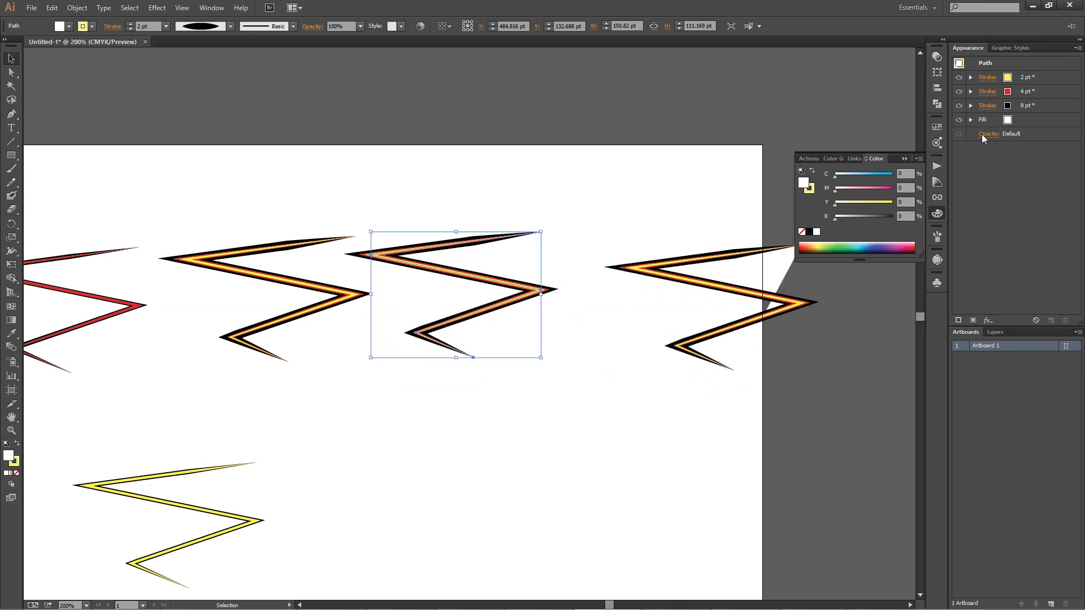
left_click(1012, 77)
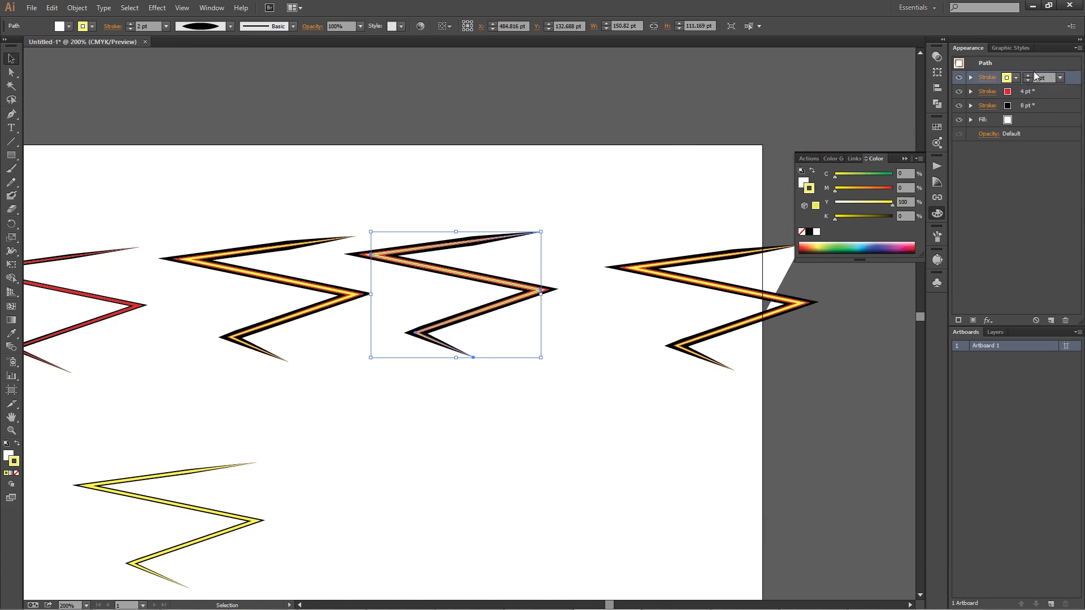
left_click(1028, 76)
left_click(1028, 76)
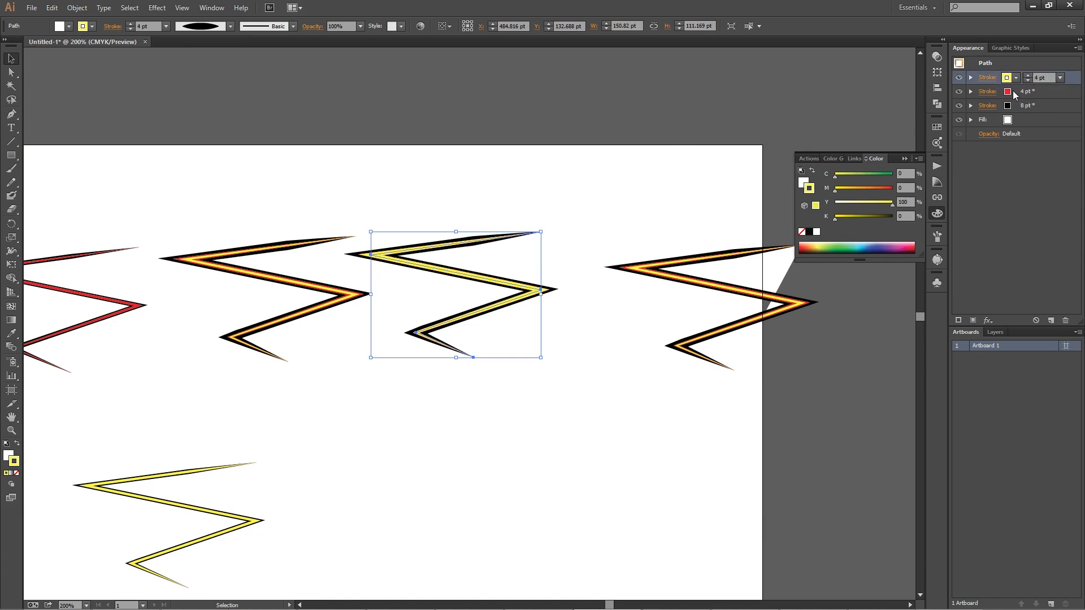
Increase the same zigzag's red stroke to 8 pt.
left_click(1012, 91)
left_click(1014, 91)
left_click(1028, 89)
left_click(1028, 89)
left_click(1027, 89)
left_click(1028, 89)
left_click(1028, 89)
Increase the same zigzag's black stroke to 12 pt and deselect the path.
left_click(1042, 105)
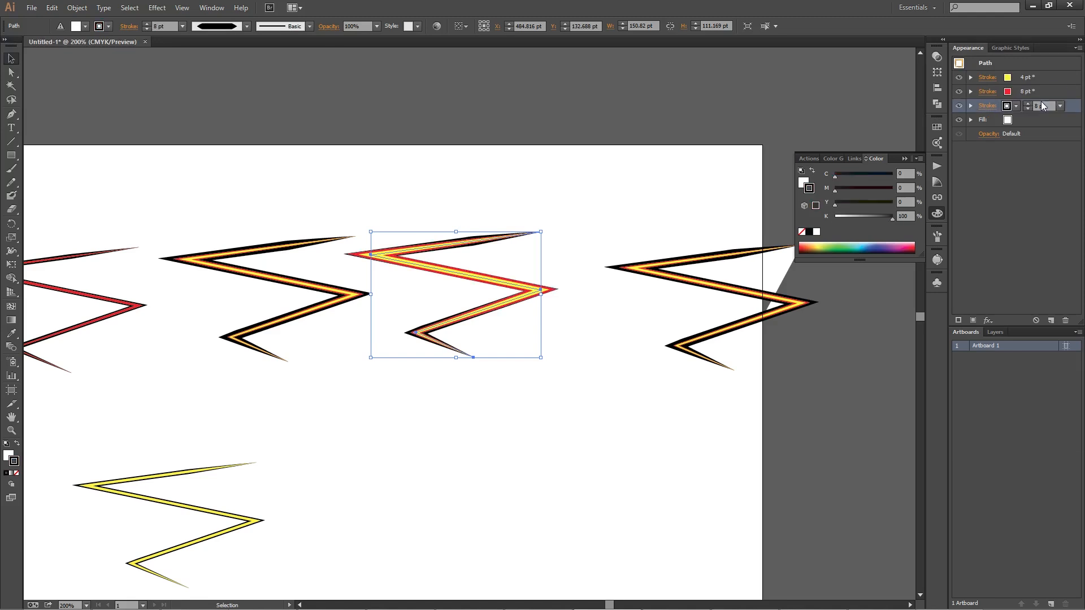
left_click(1027, 104)
left_click(1027, 104)
left_click(1028, 104)
left_click(1027, 104)
left_click(637, 194)
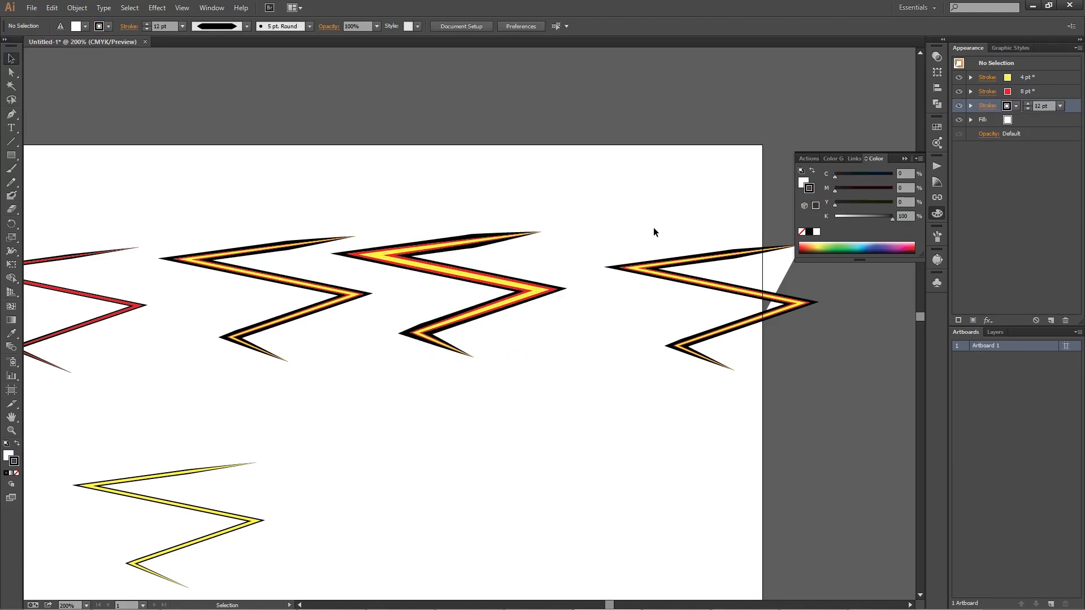
Replace the rightmost thin zigzag with a copy of the thickened zigzag that has the 12 pt black stroke.
left_click_drag(665, 276, 634, 272)
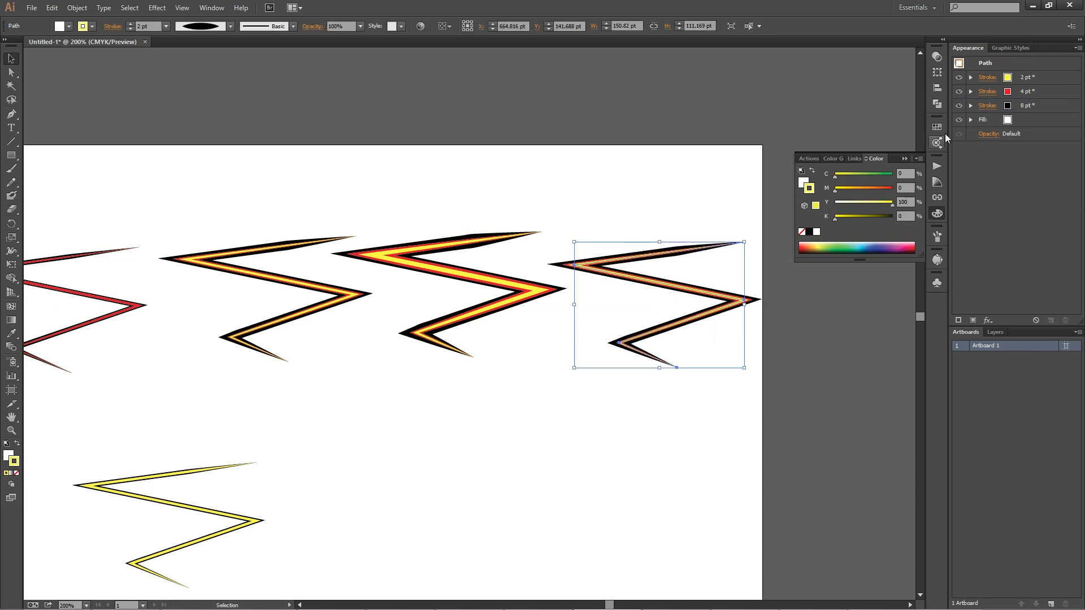
key("Delete")
left_click_drag(542, 292, 657, 293)
key("ctrl+z")
key("ctrl+c")
key("ctrl+v")
left_click_drag(517, 327, 699, 298)
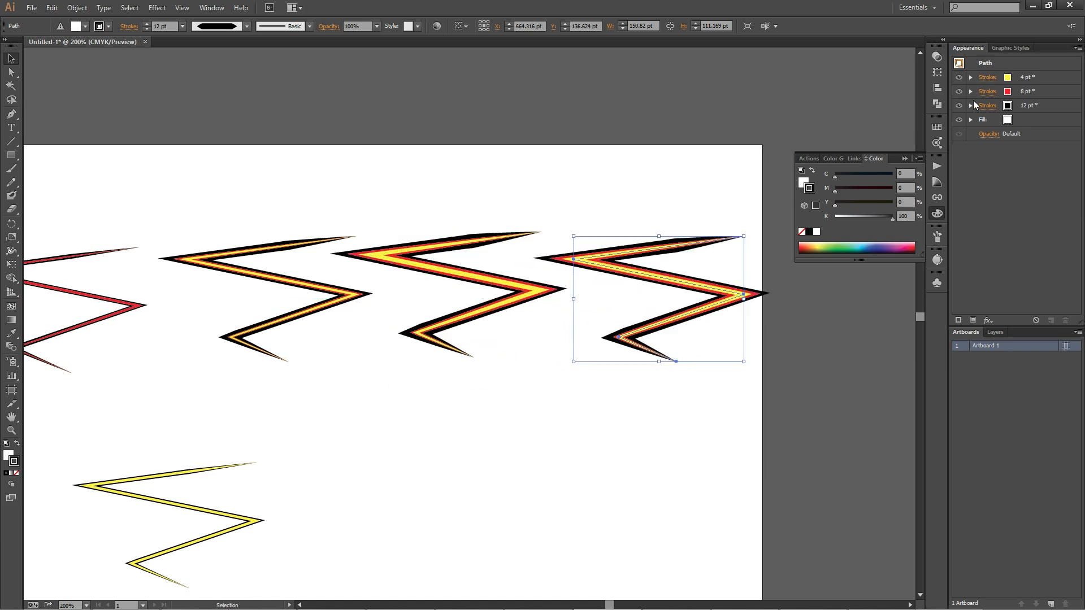
Increase the black stroke of the new rightmost zigzag to 16 pt.
left_click(1027, 106)
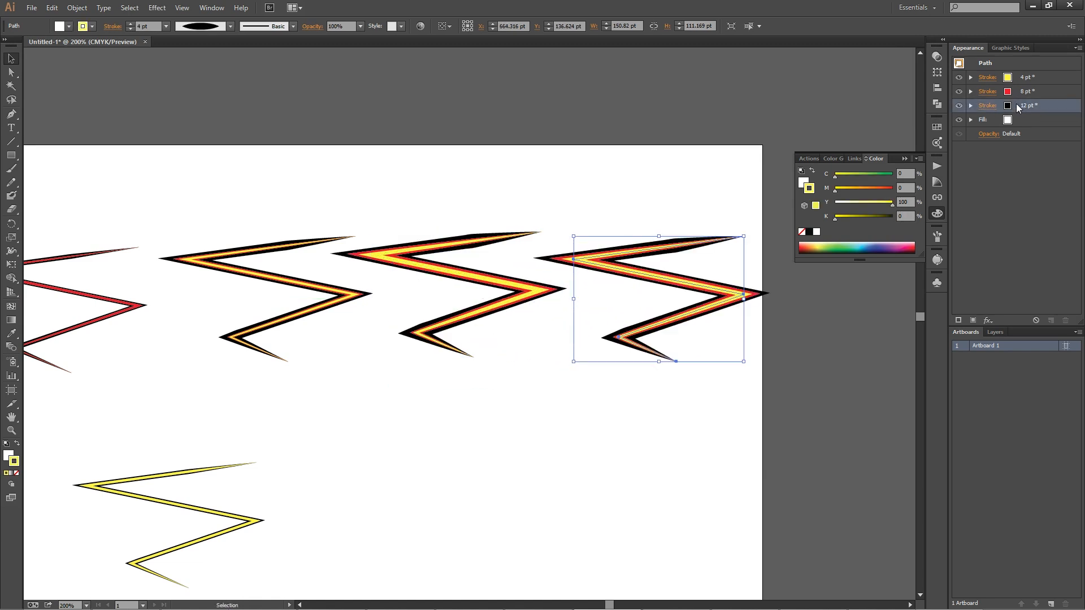
left_click(1028, 104)
left_click(1028, 104)
left_click(1028, 104)
left_click(1028, 105)
Increase the rightmost zigzag's red stroke to 12 pt.
left_click(1025, 92)
left_click(1027, 89)
left_click(1028, 89)
left_click(1027, 89)
Increase the rightmost zigzag's yellow stroke to 8 pt and deselect the path.
left_click(1023, 78)
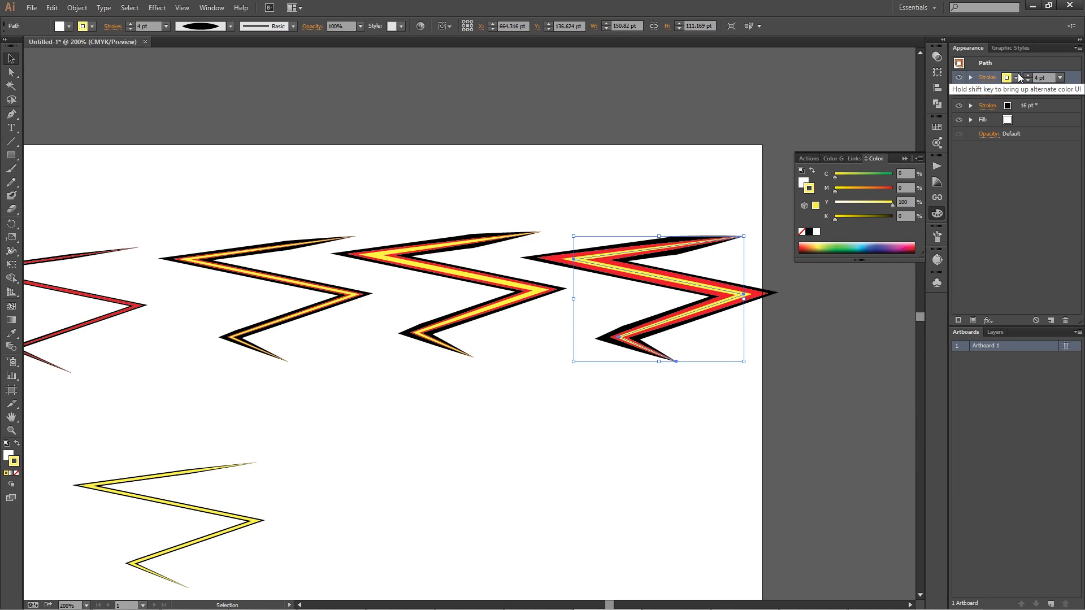
left_click(1027, 75)
left_click(1027, 76)
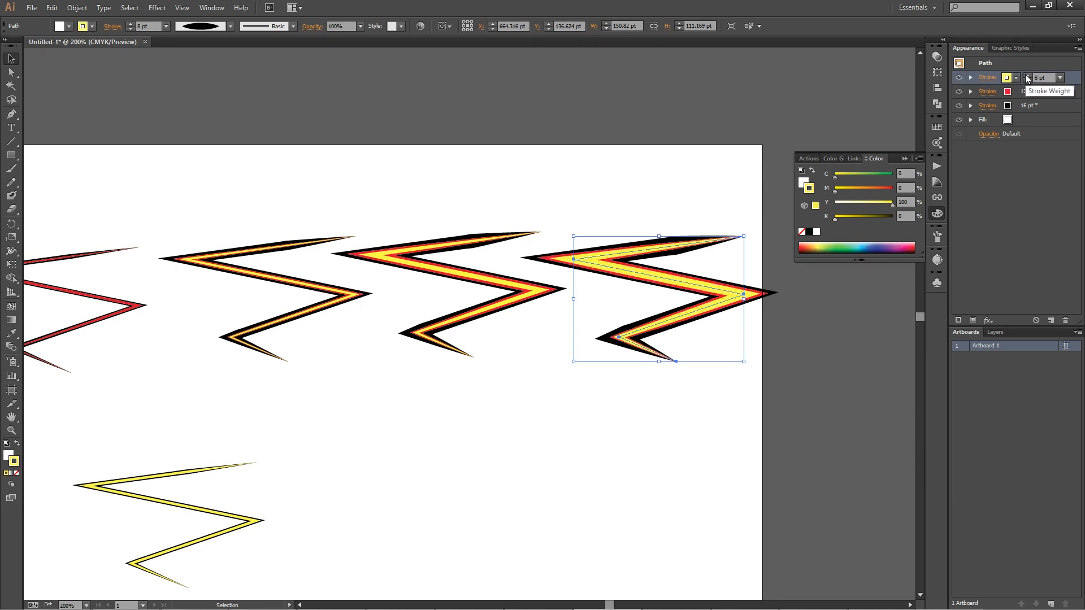
left_click(582, 423)
key("ctrl+minus")
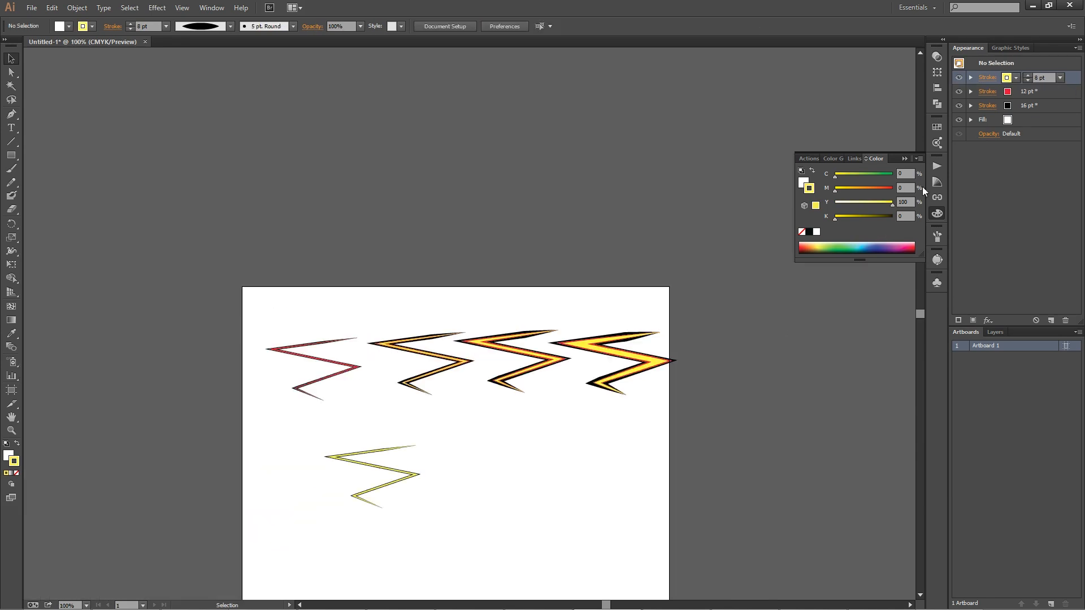
Shift the upper row of four zigzags left so it fits within the artboard, and deselect it.
left_click(937, 214)
scroll(466, 454, "up", 1)
left_click_drag(810, 404, 192, 255)
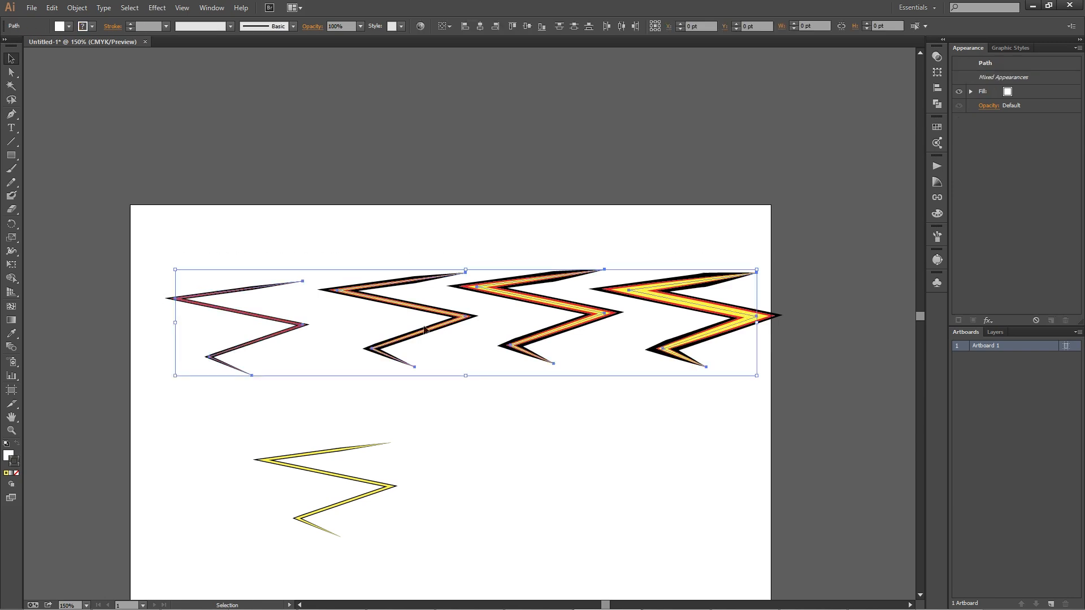
left_click(389, 304)
left_click_drag(136, 236, 661, 378)
left_click_drag(748, 324, 709, 321)
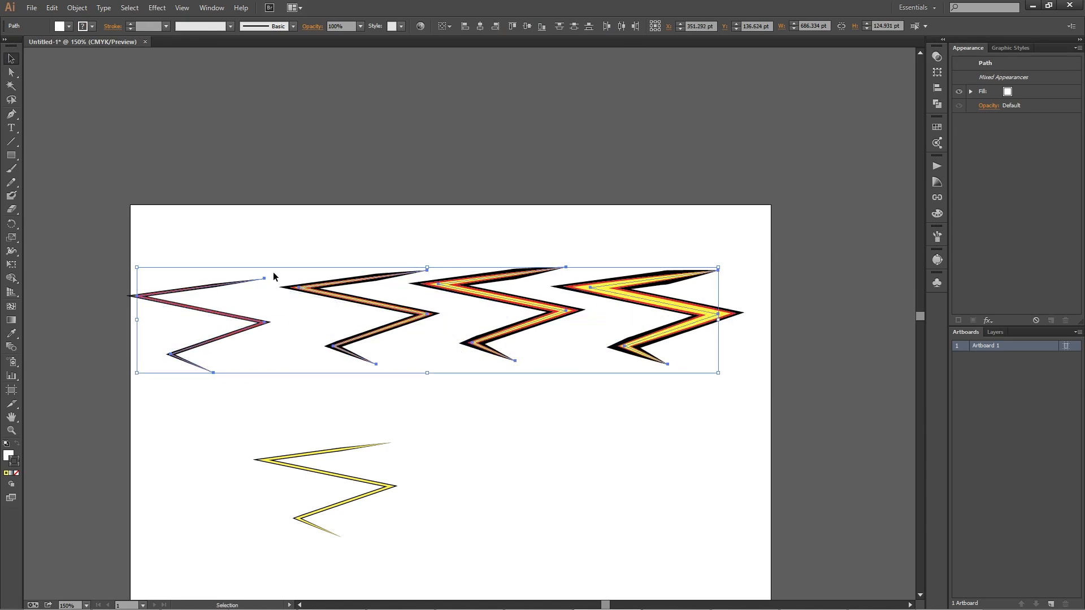
left_click(440, 445)
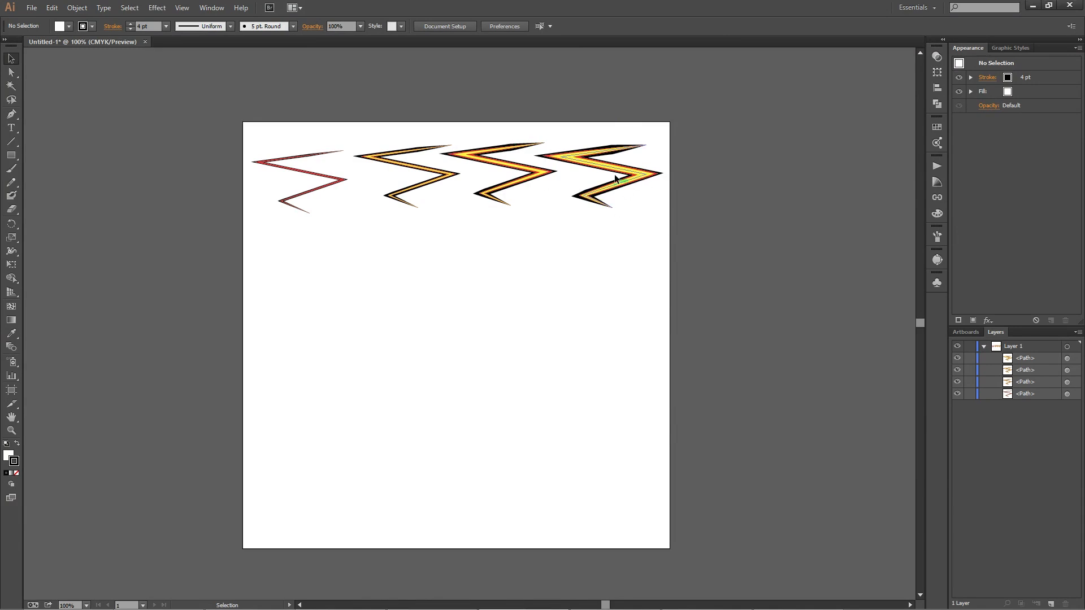
left_click(597, 170)
left_click_drag(598, 169, 759, 171)
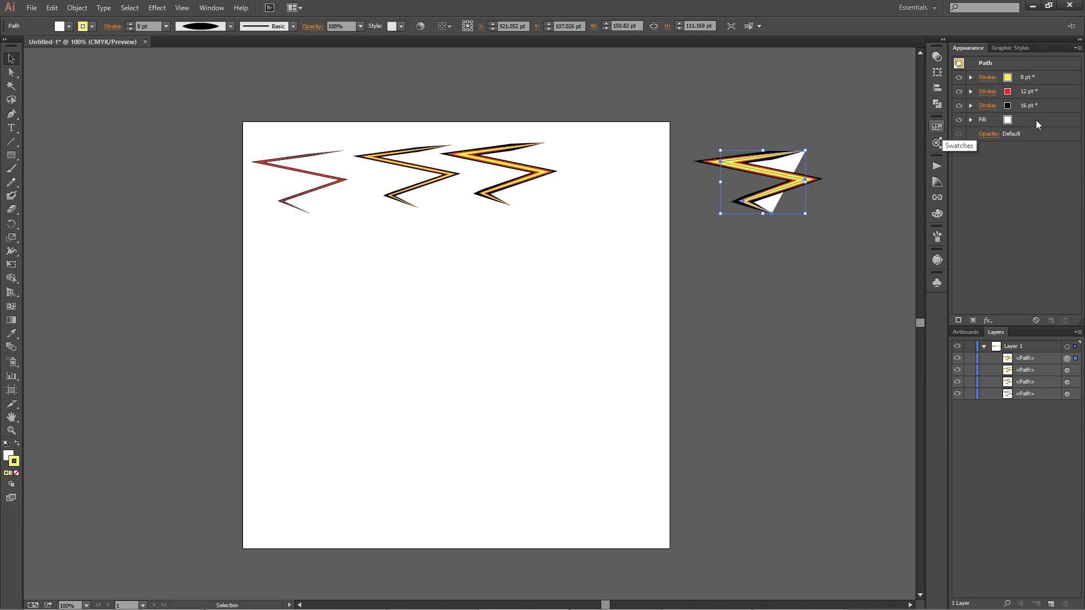
key("ctrl+z")
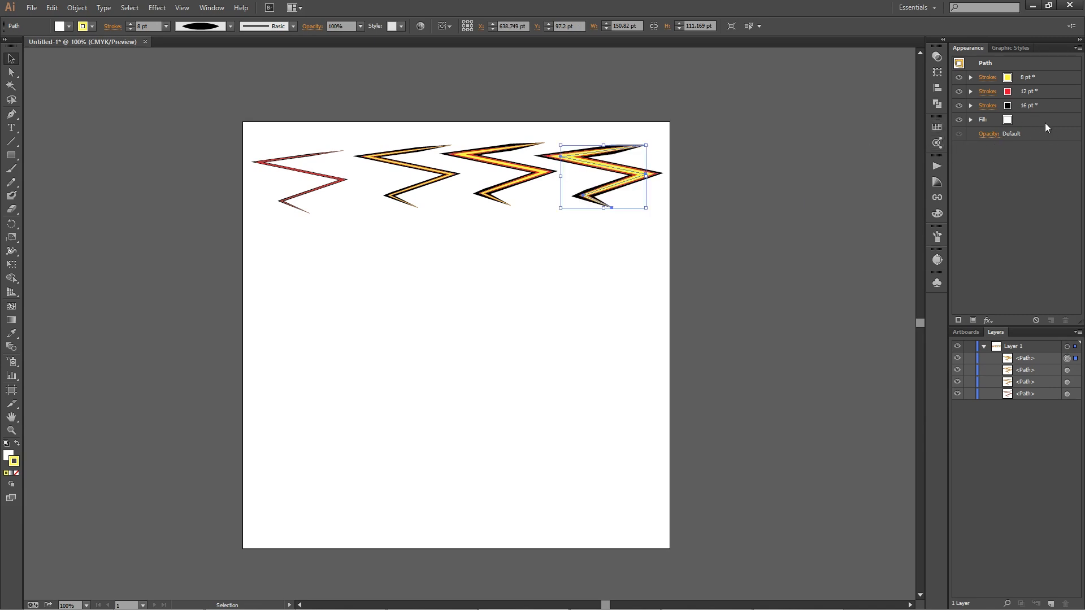
Remove the white fill from all four zigzags and deselect them.
left_click(1045, 123)
key("/")
left_click(517, 169)
left_click(1048, 118)
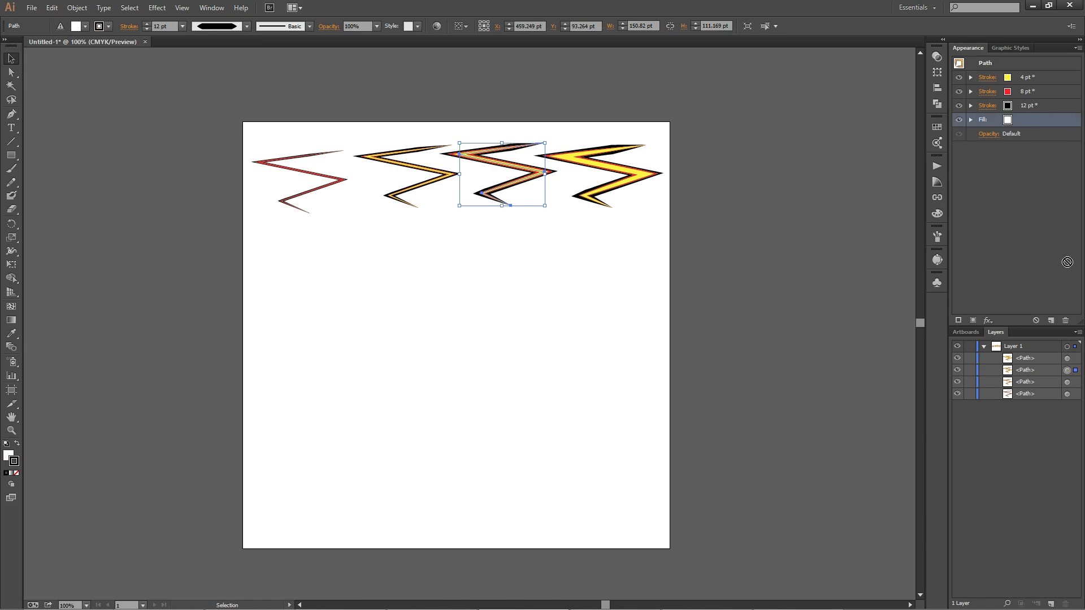
key("/")
left_click(394, 162)
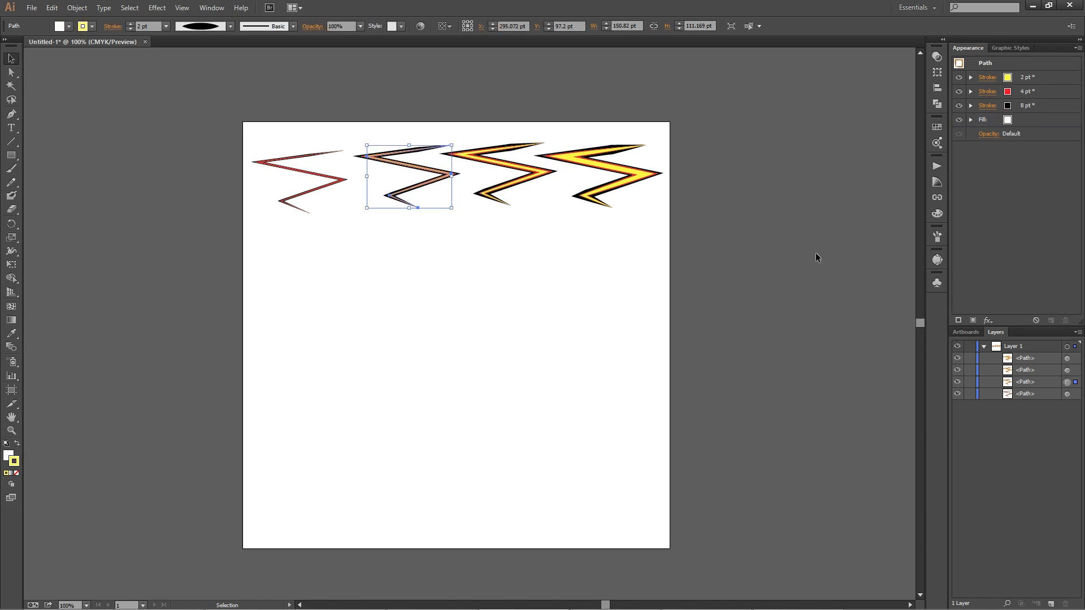
left_click(1031, 120)
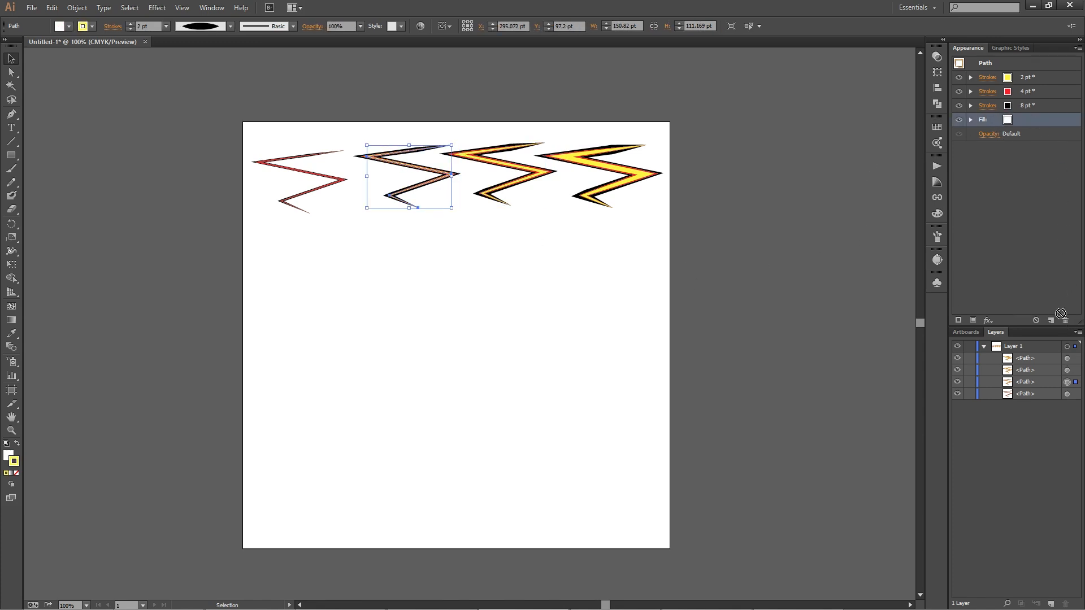
key("/")
left_click(311, 173)
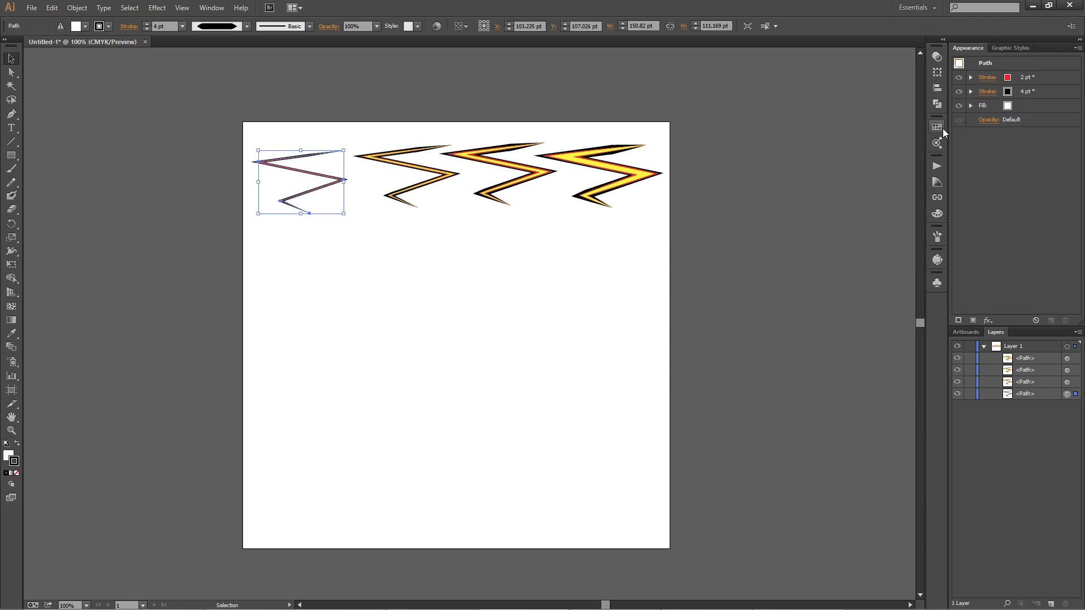
left_click(1031, 106)
key("/")
left_click(662, 242)
Distribute the four zigzags evenly by their horizontal centers and deselect them.
left_click_drag(644, 234, 271, 133)
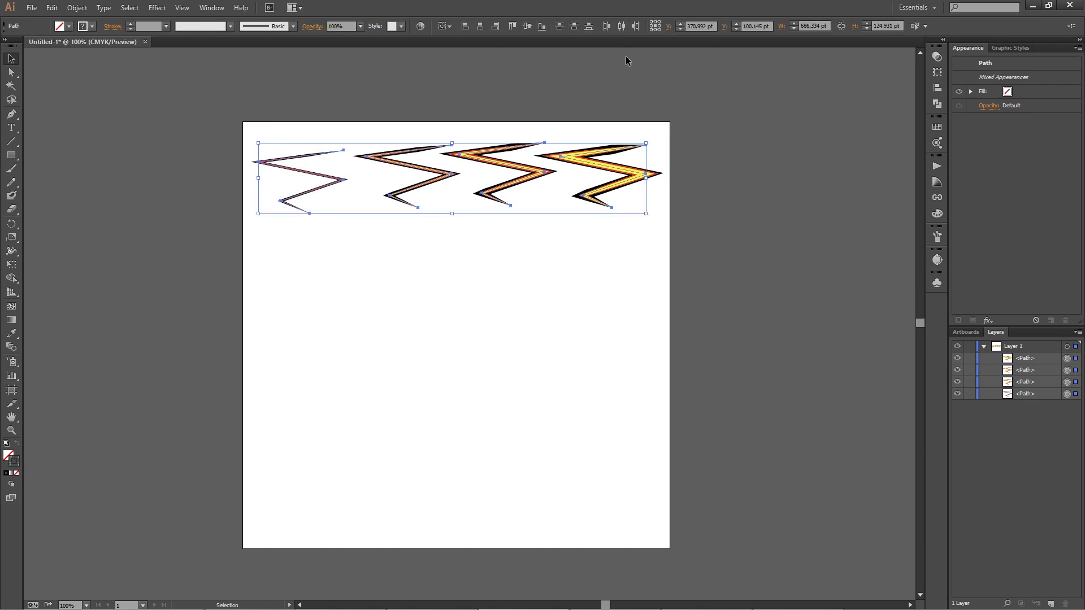
left_click(620, 26)
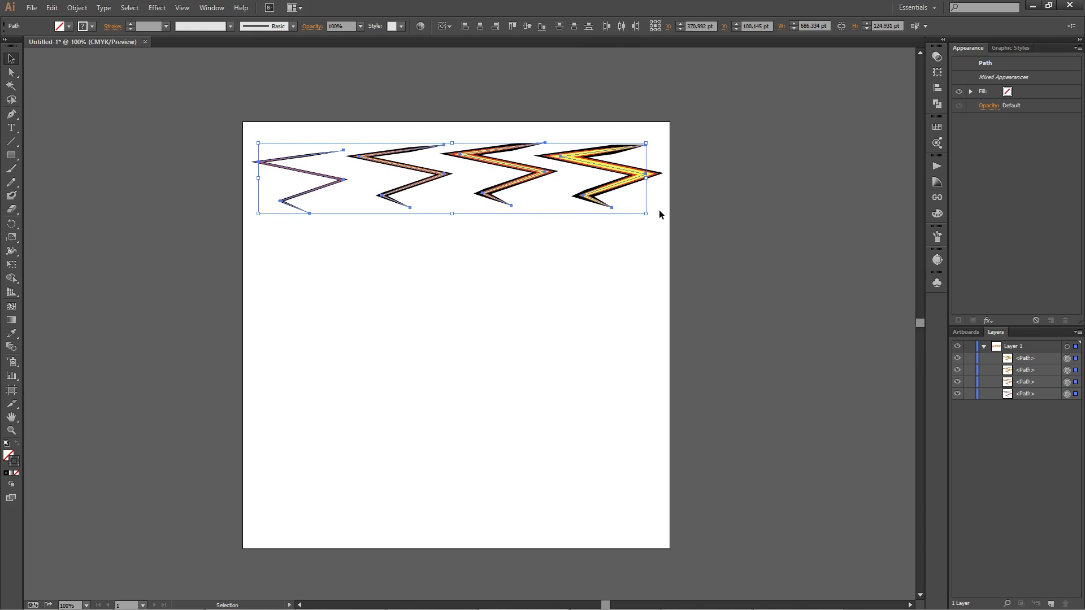
left_click(656, 228)
left_click(650, 174)
left_click_drag(650, 237, 245, 114)
left_click(618, 234)
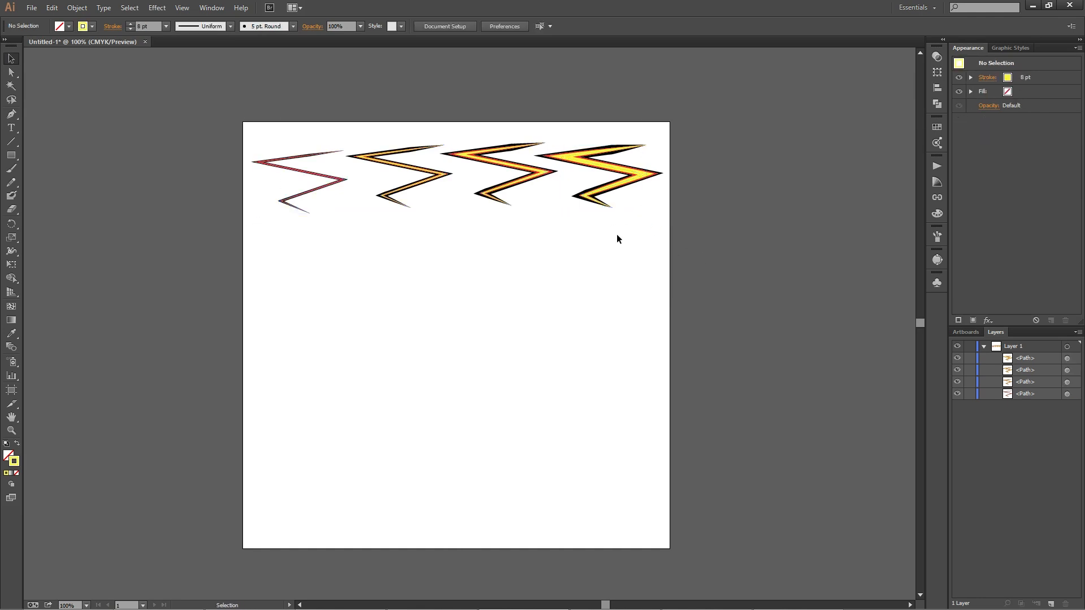
Move the thickest zigzag past the artboard's right edge and distribute all four evenly by their horizontal centers.
left_click_drag(624, 180, 761, 185)
left_click_drag(837, 252, 249, 120)
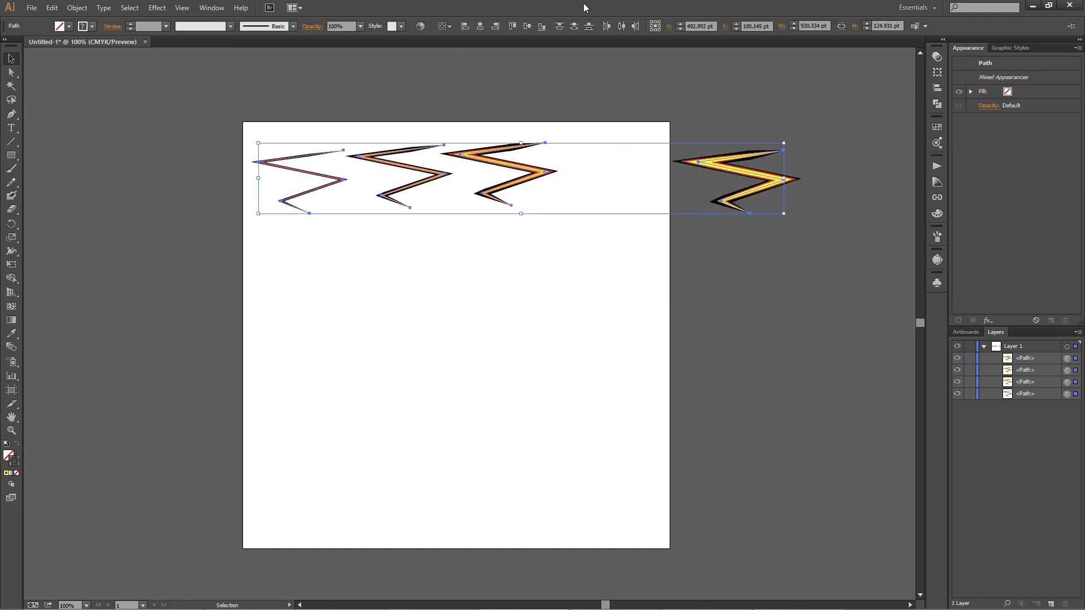
left_click(622, 25)
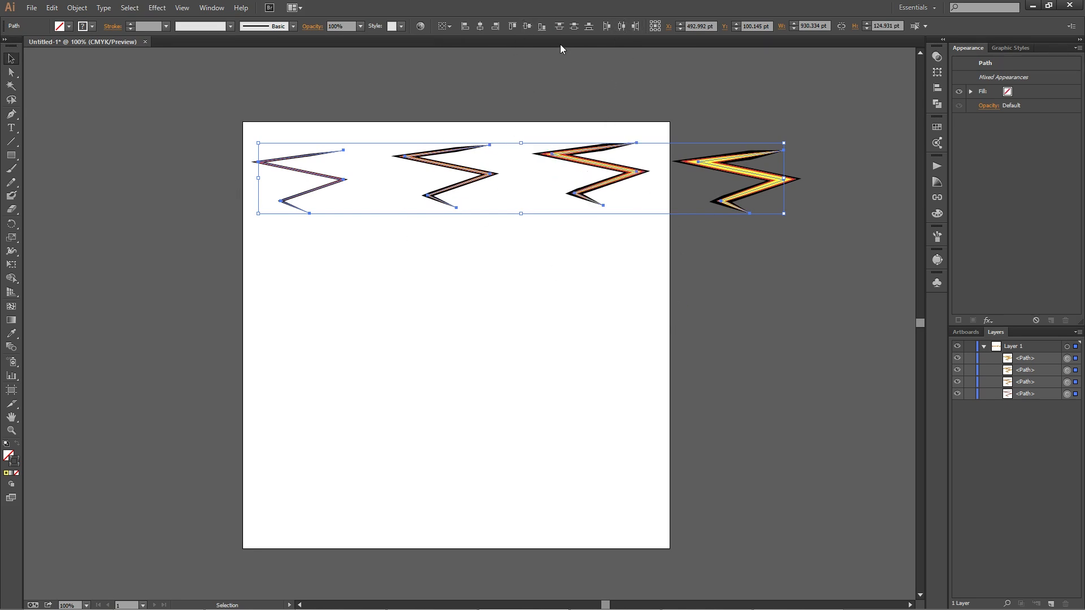
Align the four zigzags by their vertical centers, keeping them all selected.
left_click(526, 28)
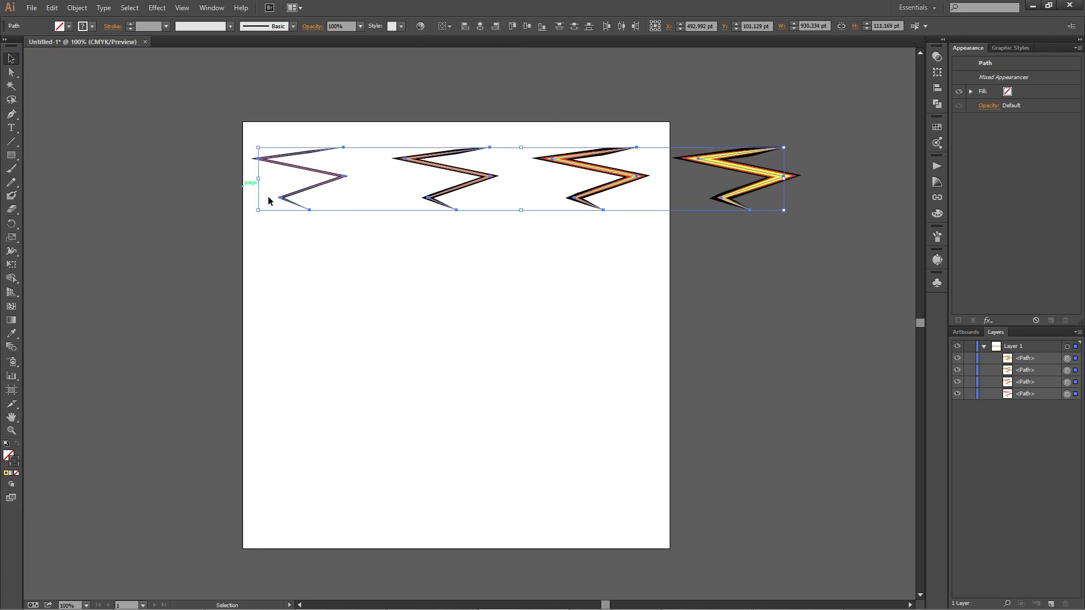
key("a")
key("v")
Switch to the lava.png document in Photoshop.
mouse_move(406, 607)
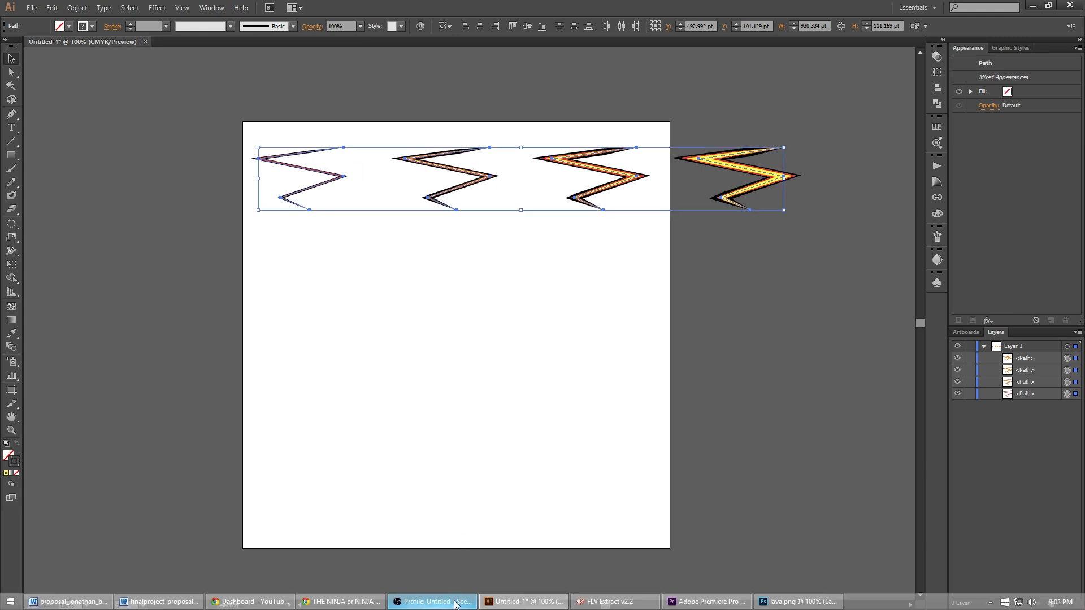
left_click(798, 601)
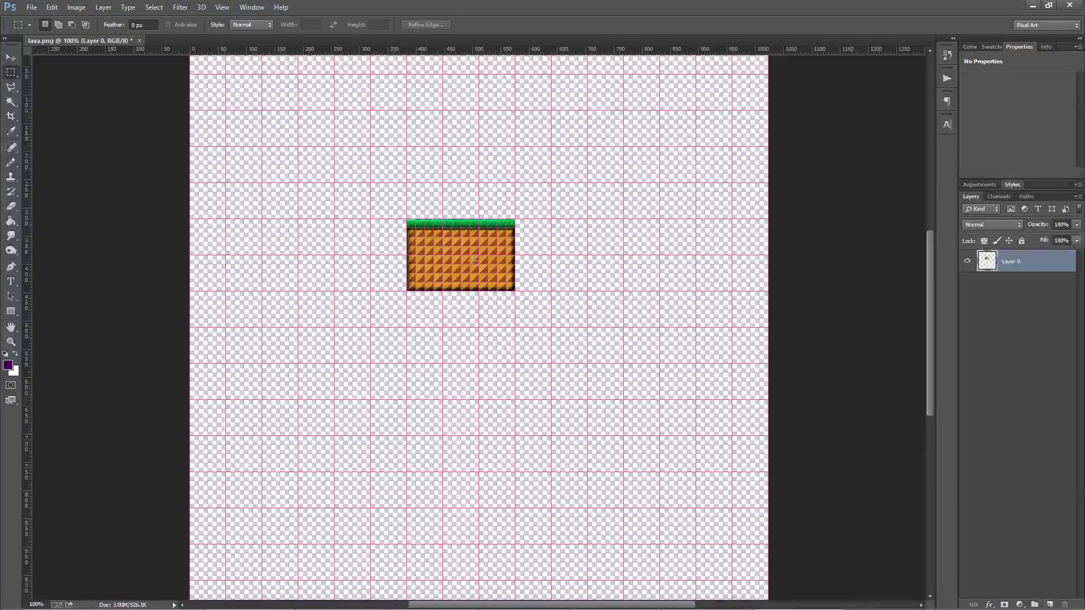
left_click_drag(380, 210, 574, 320)
left_click_drag(642, 386, 321, 179)
left_click_drag(320, 168, 623, 345)
left_click(593, 392)
Paste the zigzags as a smart object and move it so the thickest bolt lies over the grass-topped dirt block.
key("ctrl+v")
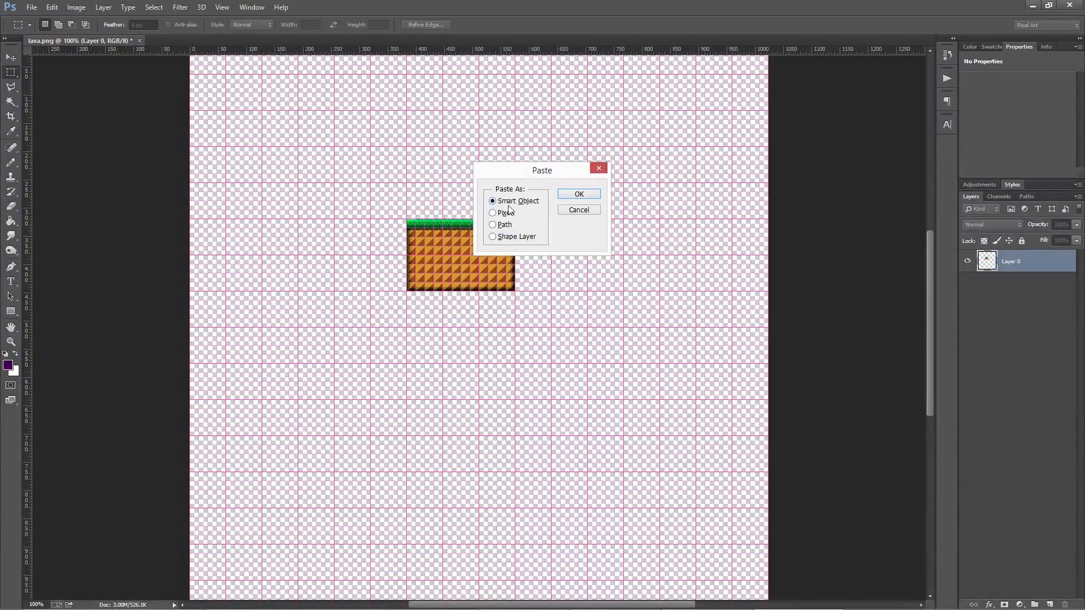
left_click(572, 197)
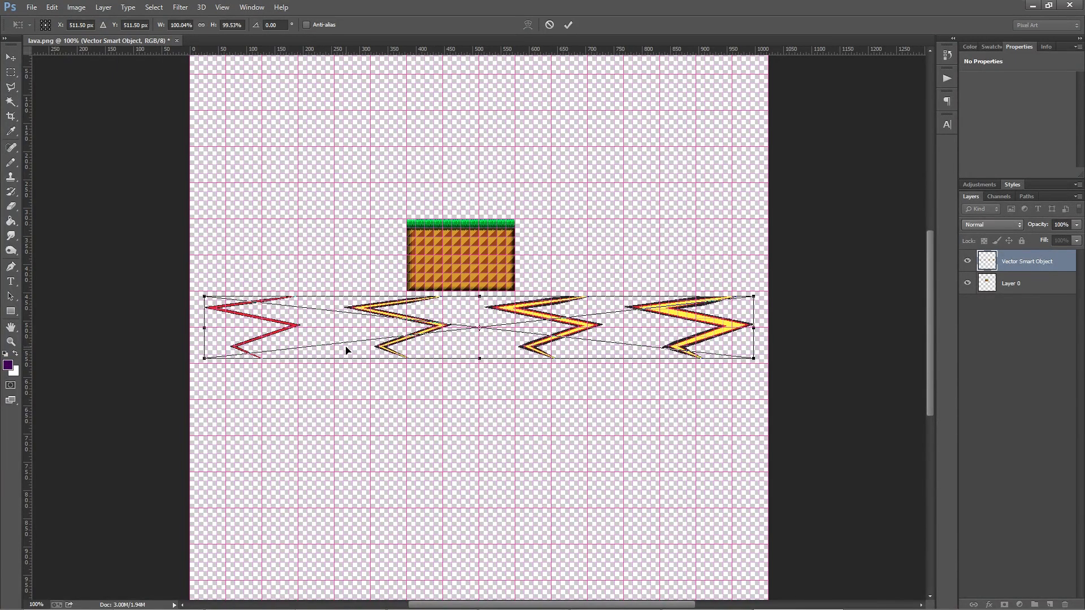
left_click_drag(445, 331, 221, 260)
scroll(454, 245, "up", 5)
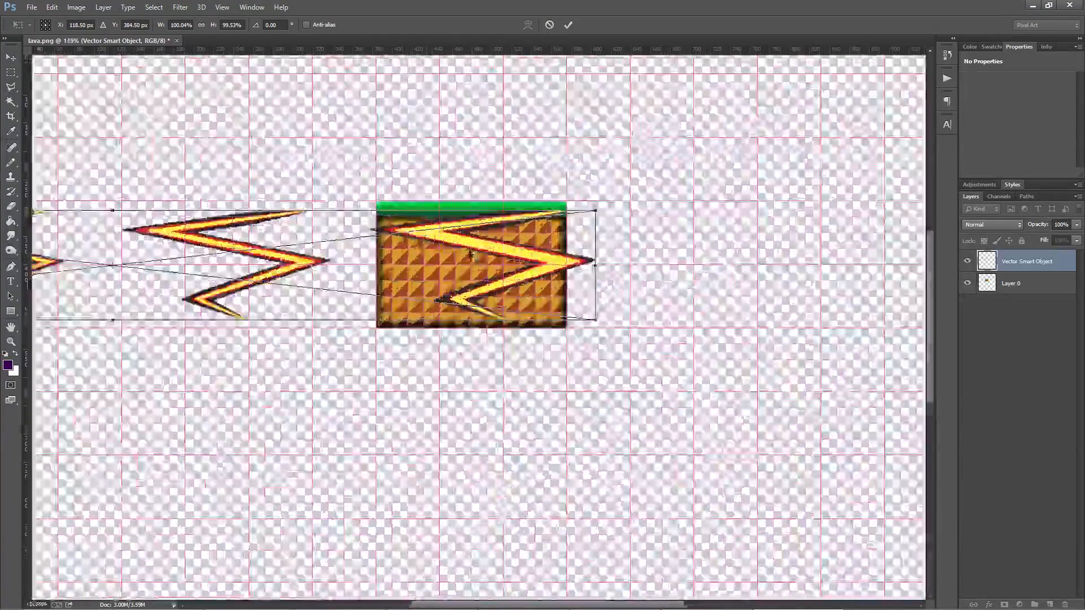
left_click_drag(537, 252, 493, 262)
left_click_drag(448, 386, 531, 449)
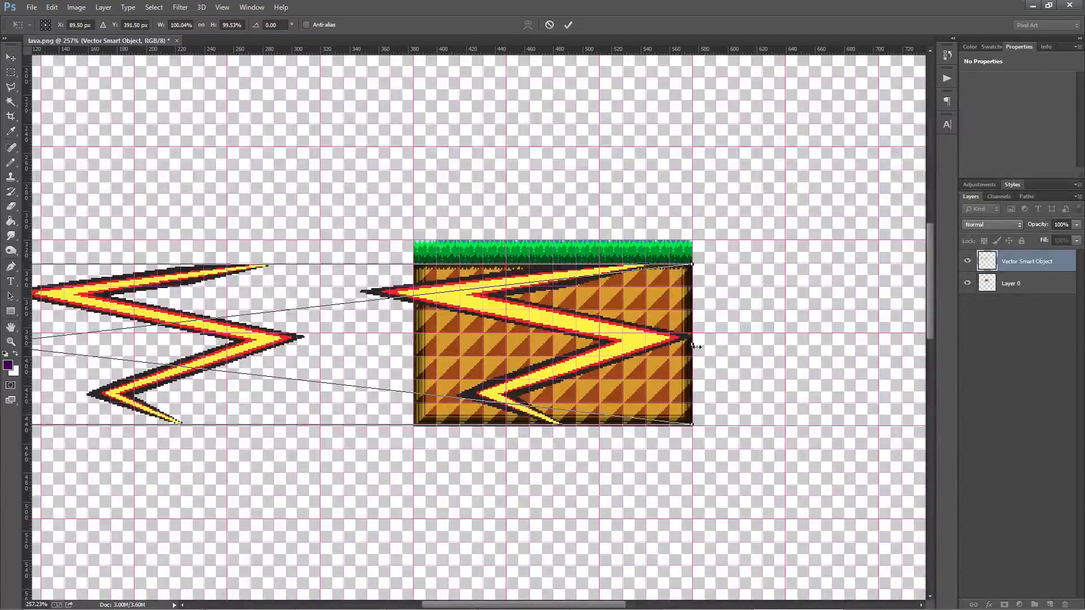
Scale the pasted zigzags to 70.43% width and 136.30% height, keeping their lower tips on the block's bottom edge, and apply the transform.
left_click_drag(696, 344, 632, 336)
left_click_drag(670, 263, 668, 244)
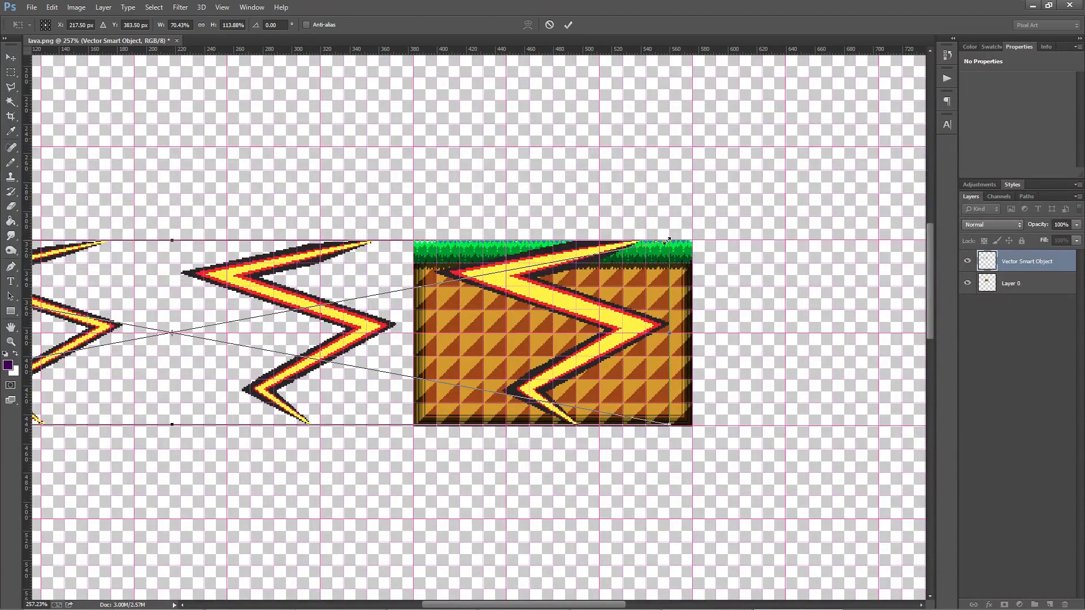
left_click_drag(669, 241, 673, 220)
left_click_drag(673, 204, 673, 201)
scroll(565, 239, "up", 3)
scroll(443, 241, "up", 2)
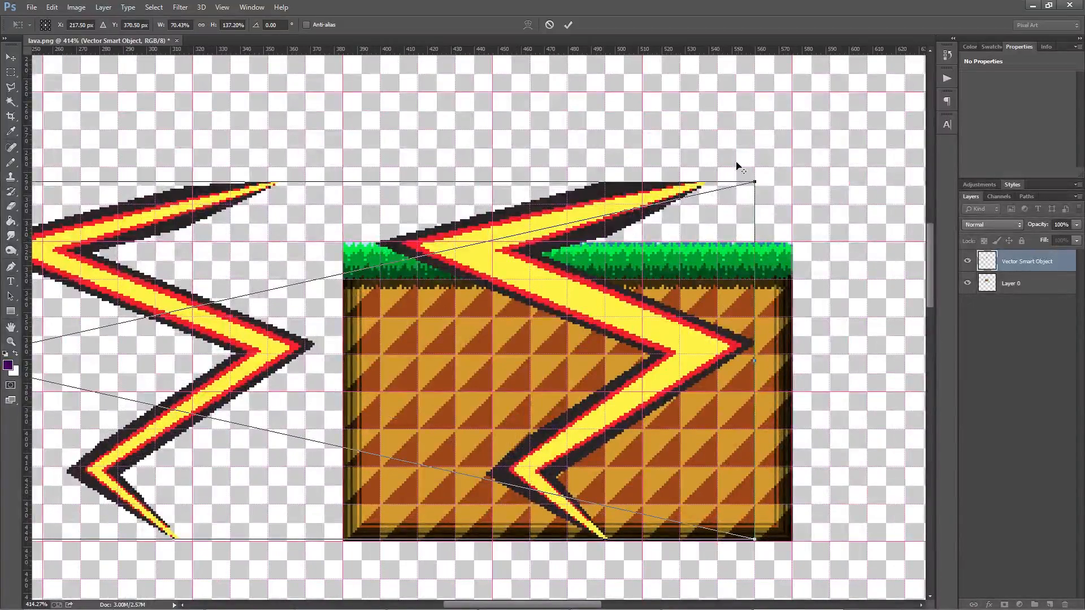
left_click_drag(756, 179, 760, 182)
scroll(660, 280, "down", 5)
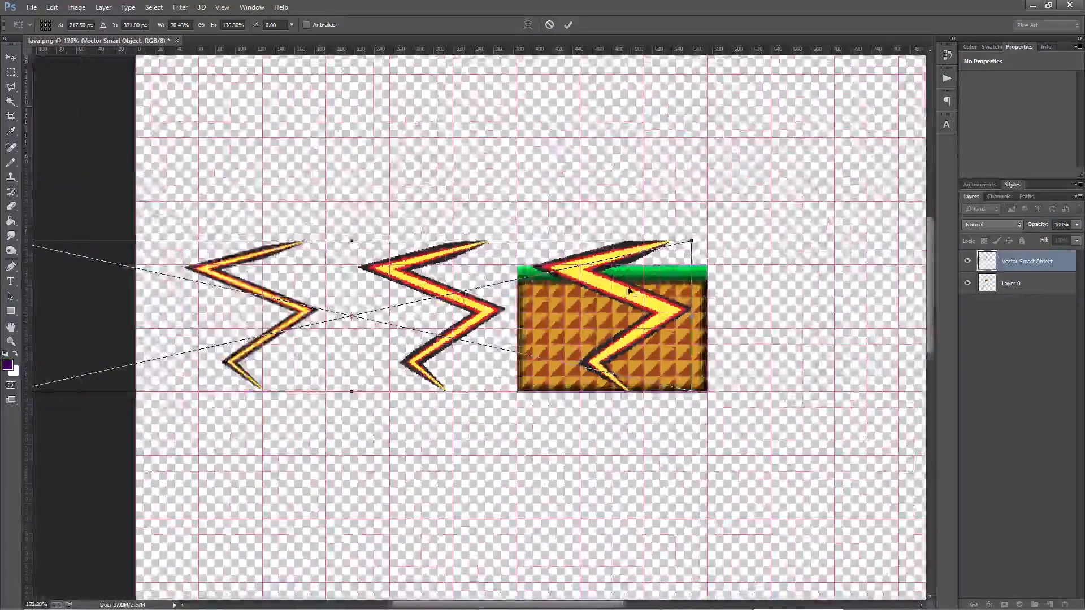
key("alt+space")
key("Escape")
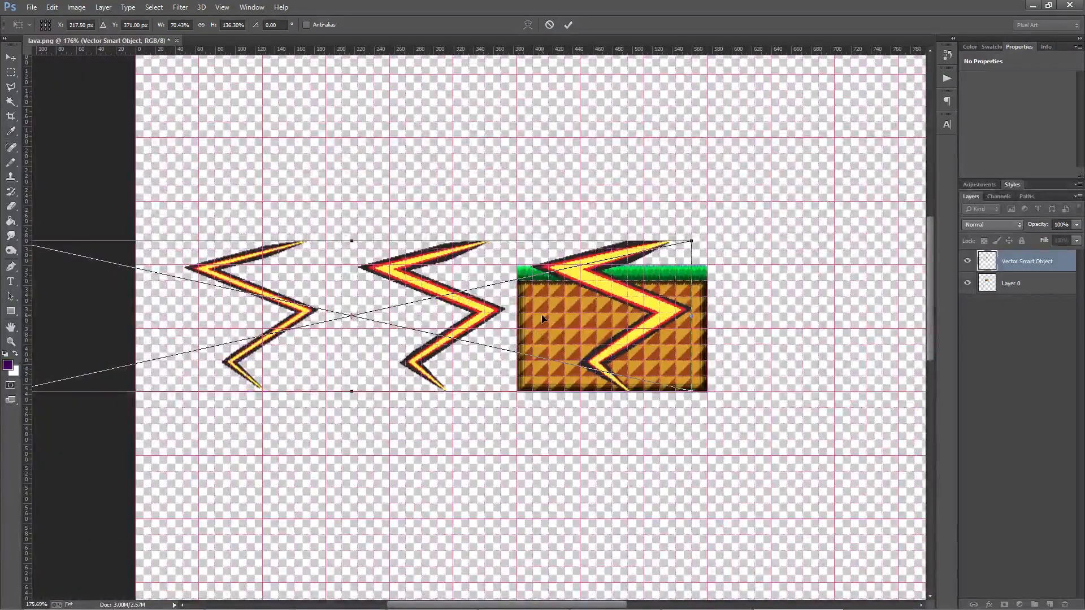
key("Return")
Select the Vector Smart Object layer and Layer 0 together and move them right until all four bolts lie on the canvas.
key("m")
right_click(998, 254)
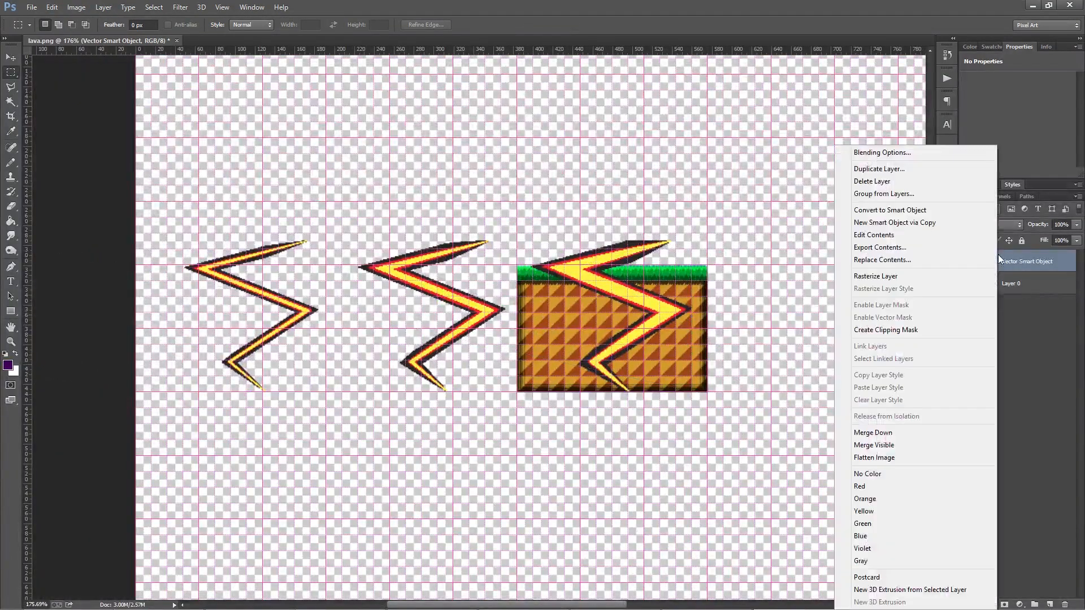
left_click(652, 137)
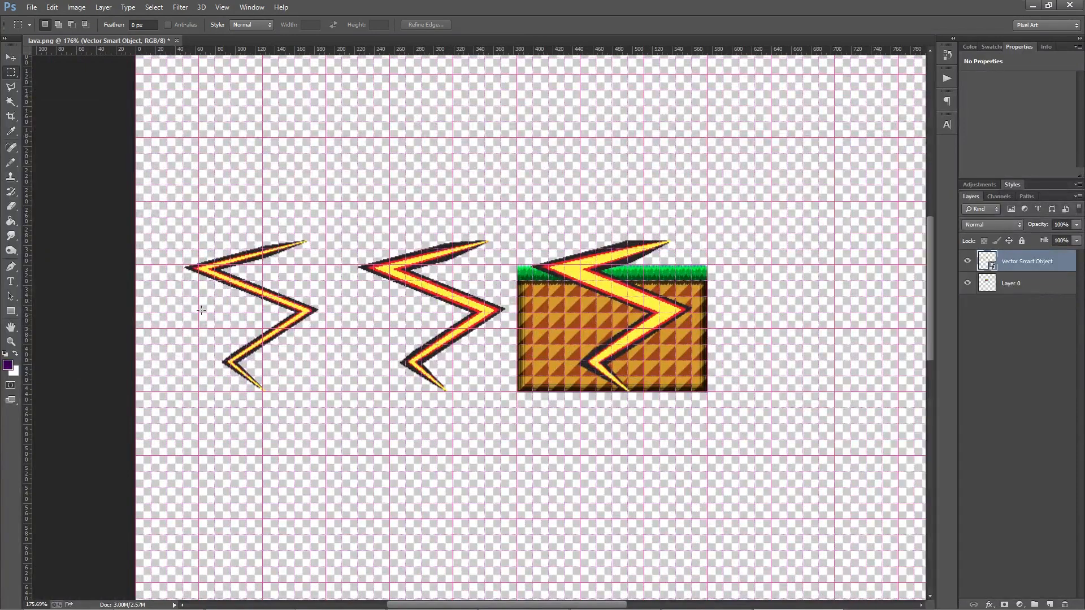
scroll(544, 357, "down", 3)
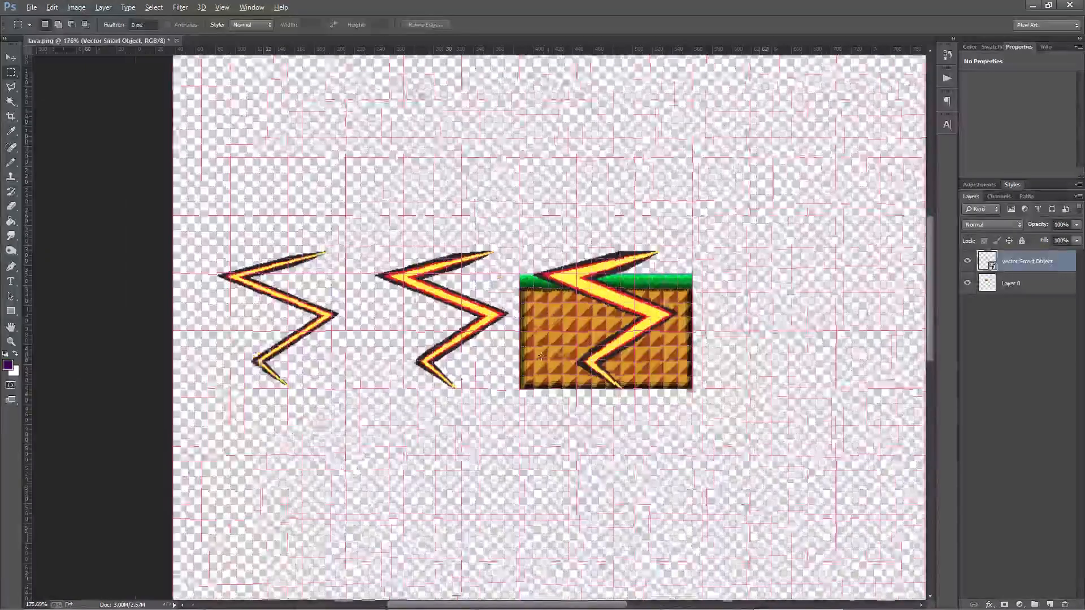
left_click(1014, 285, "shift")
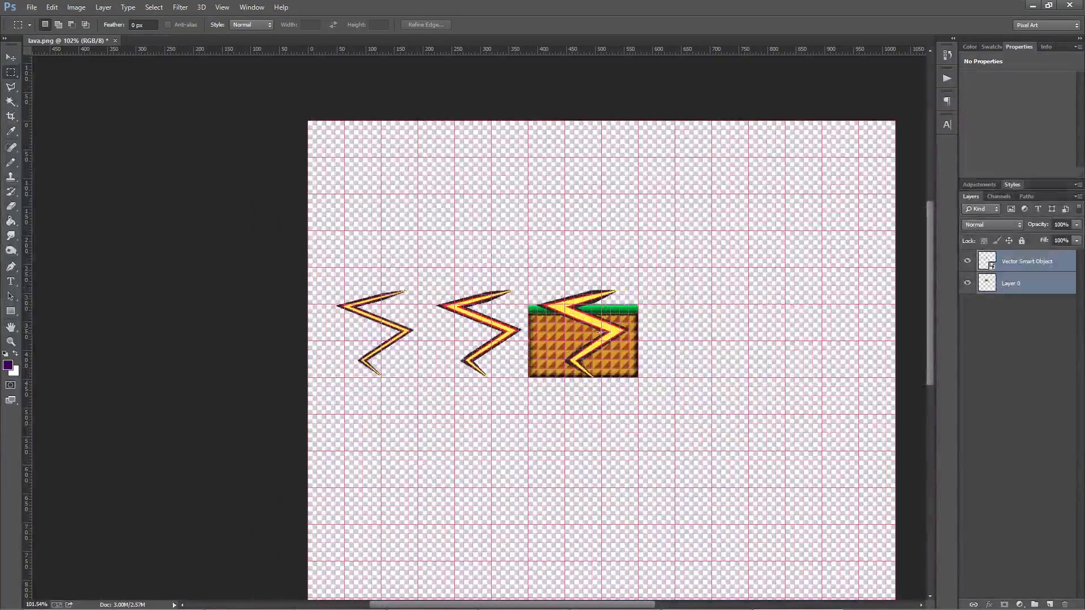
left_click_drag(585, 346, 732, 346)
Rasterize the Vector Smart Object layer holding the four zigzag bolts.
scroll(690, 348, "up", 5)
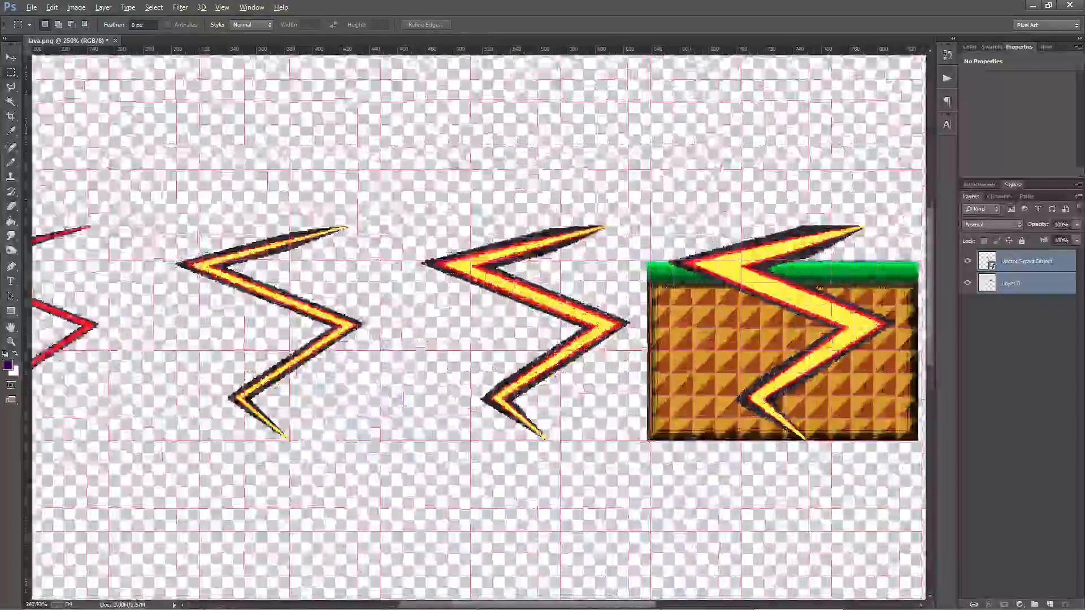
scroll(697, 375, "down", 5)
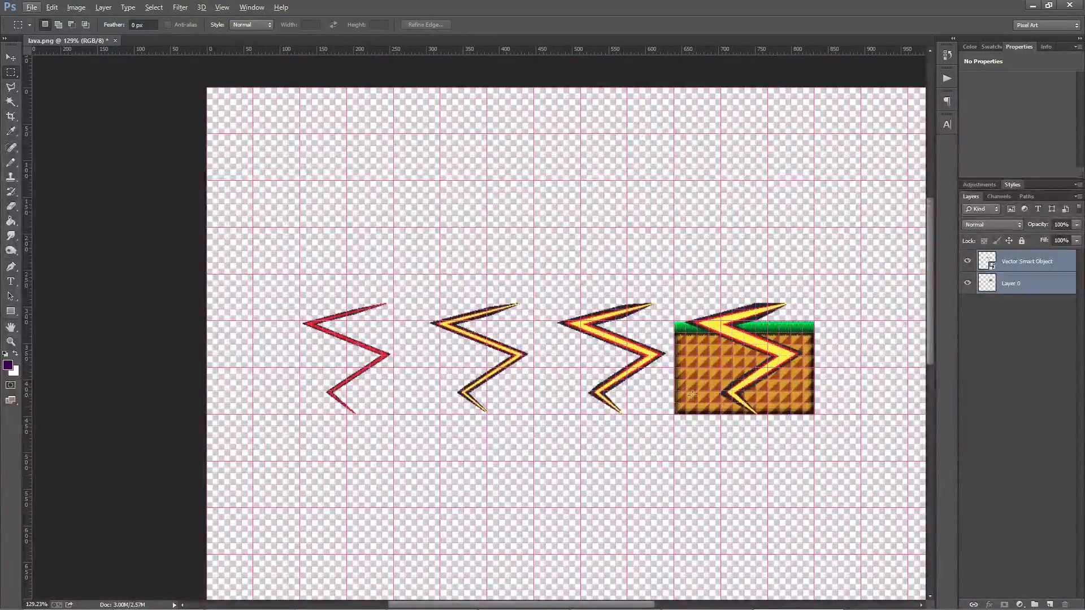
scroll(761, 383, "up", 3)
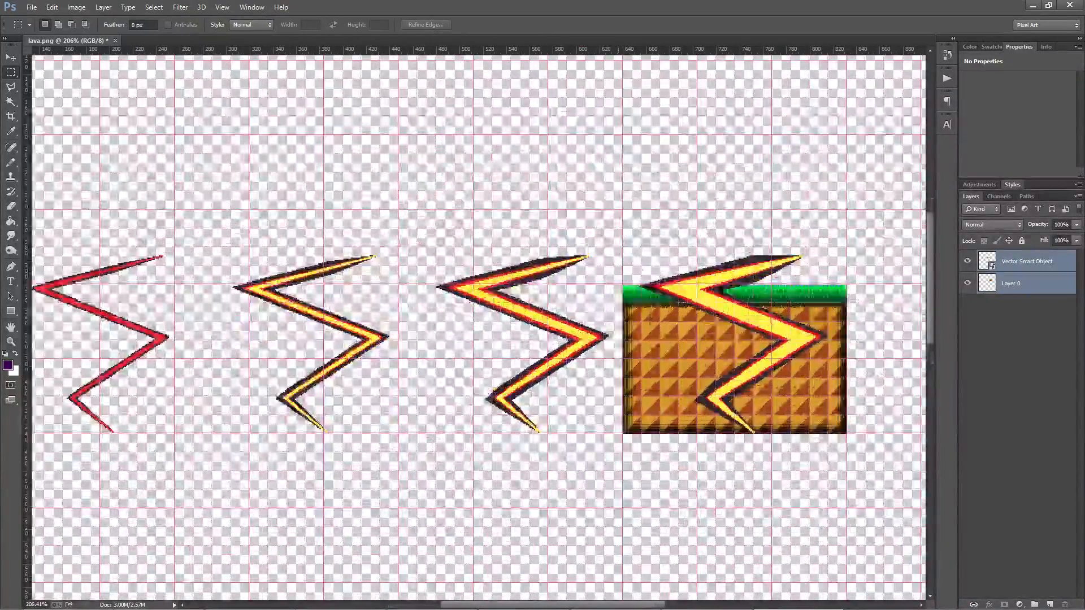
scroll(678, 294, "up", 5)
scroll(605, 309, "down", 5)
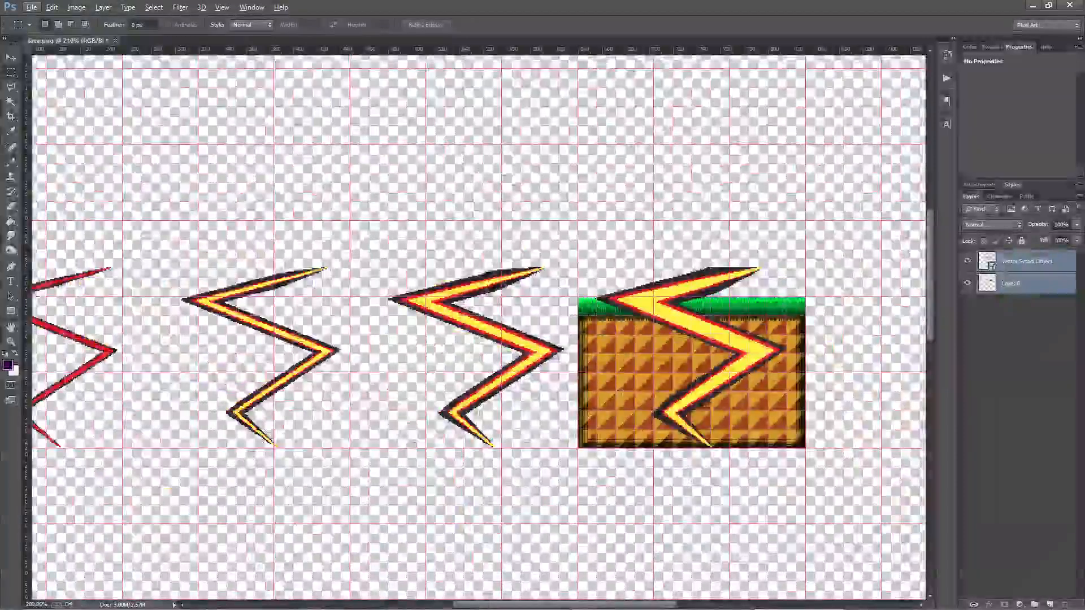
scroll(684, 351, "down", 3)
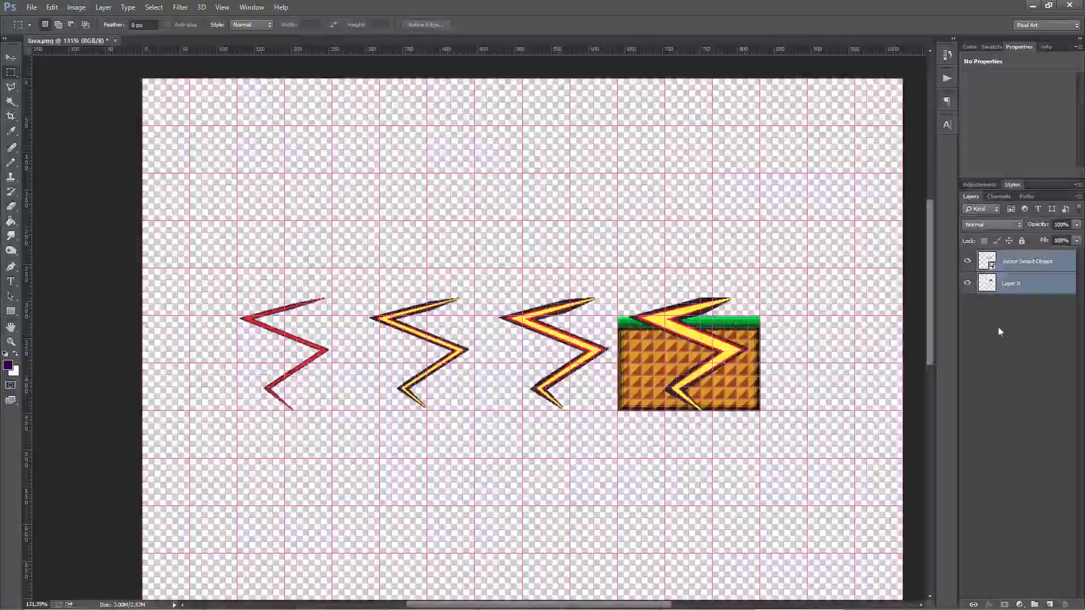
left_click(1009, 260)
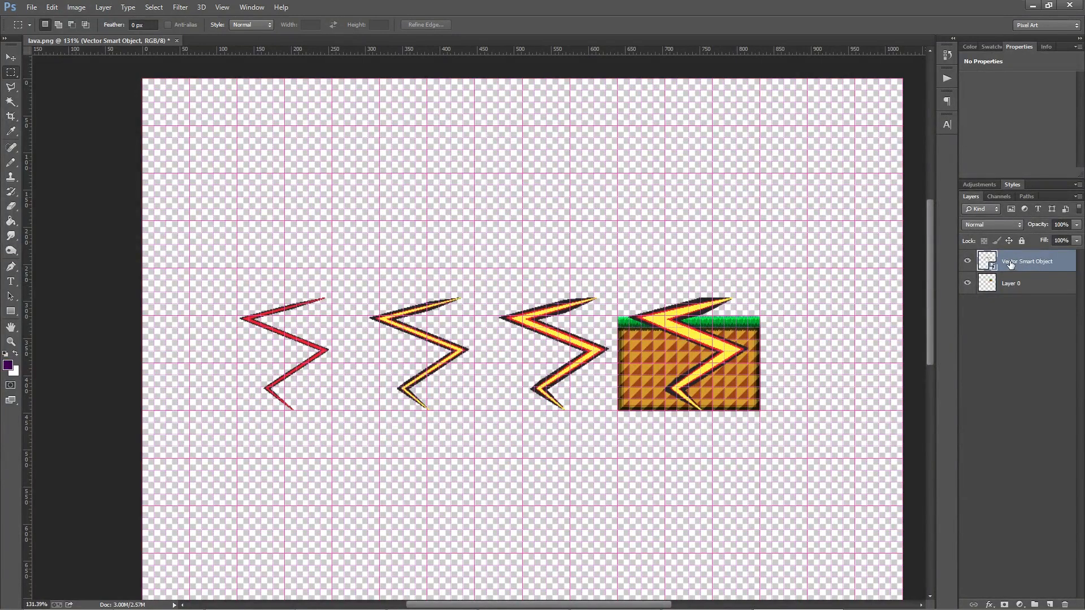
left_click(967, 262)
left_click(967, 262)
right_click(1027, 262)
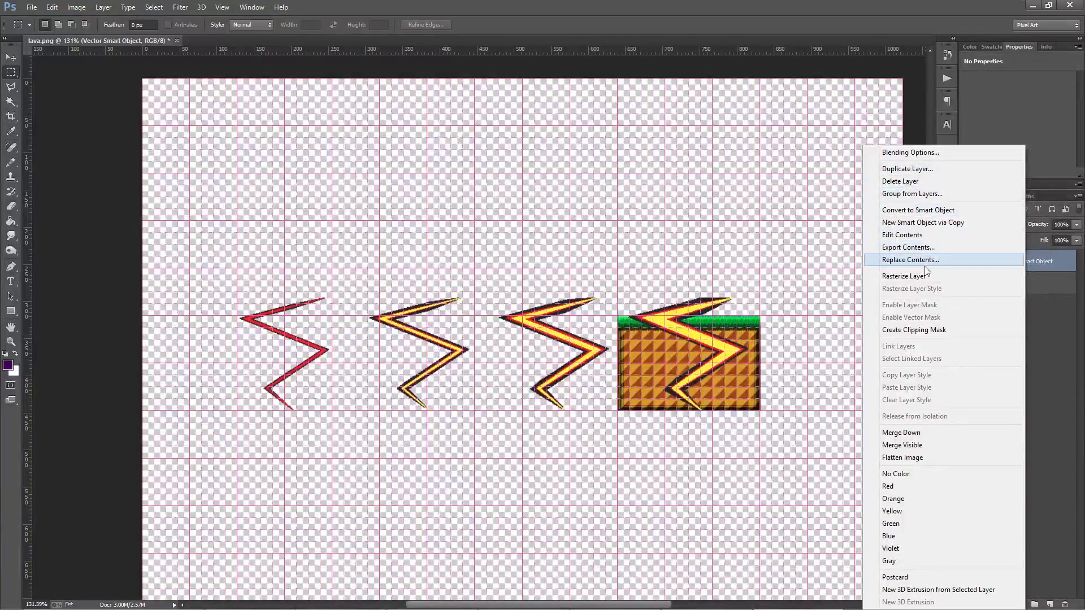
left_click(924, 277)
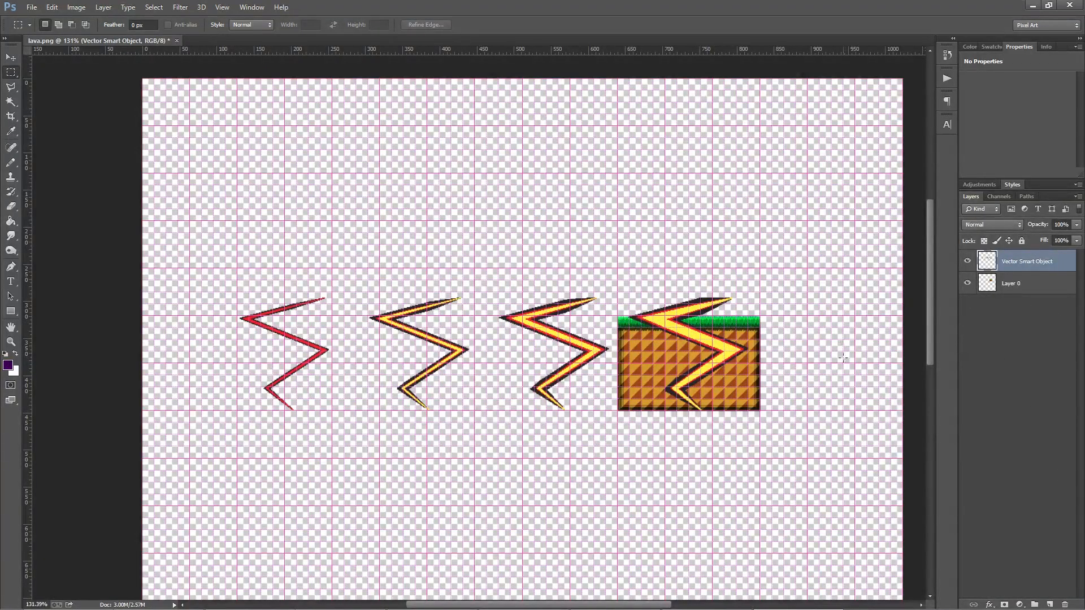
Select the strip of all four bolts rising above the block's grass edge, delete it and deselect.
scroll(799, 356, "up", 7)
scroll(766, 371, "down", 5)
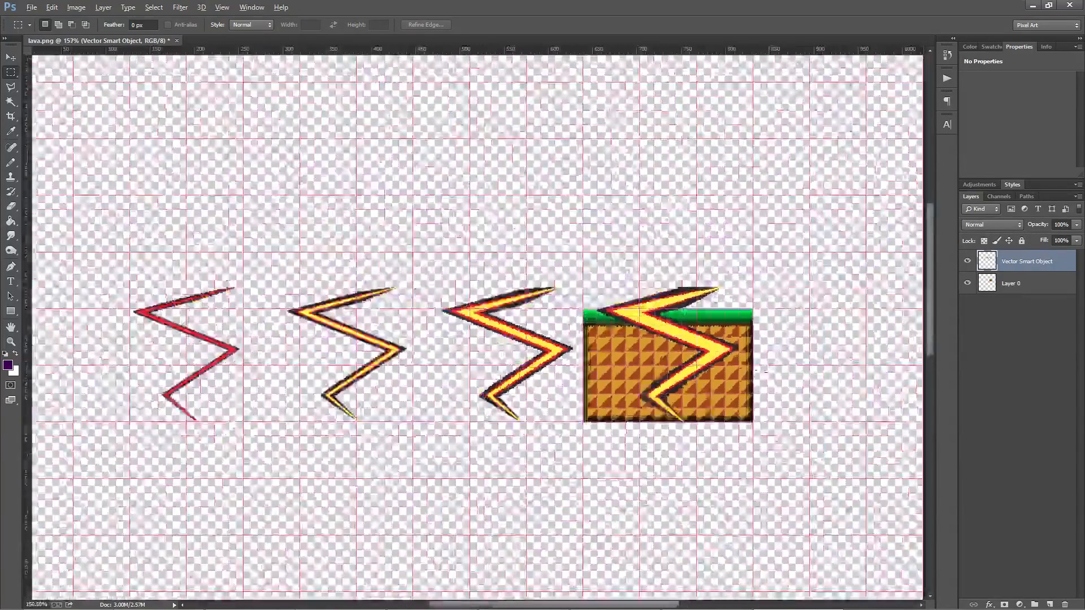
left_click_drag(74, 224, 796, 308)
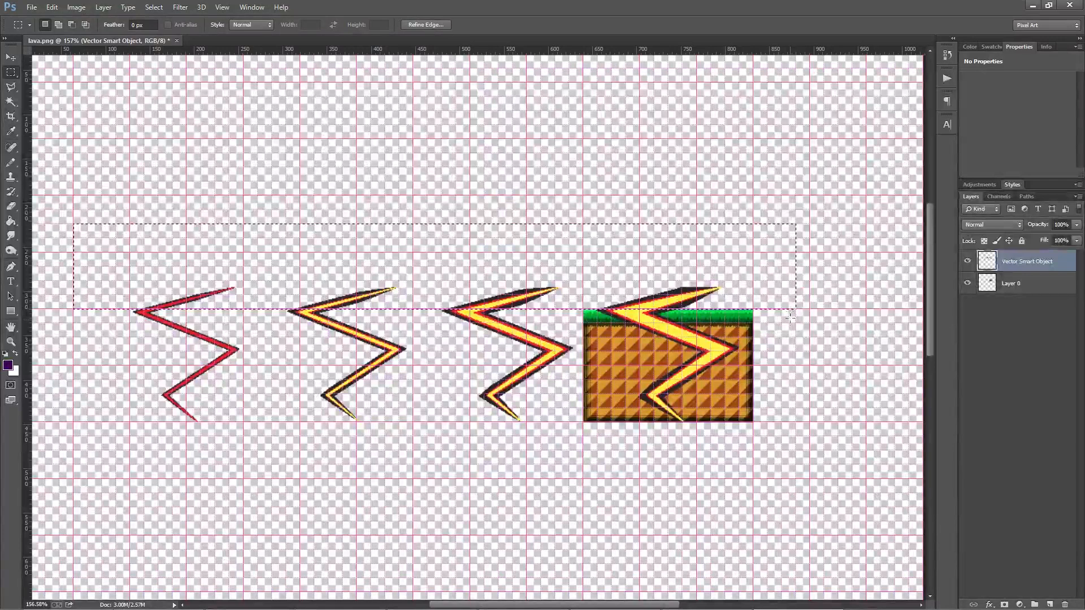
key("Delete")
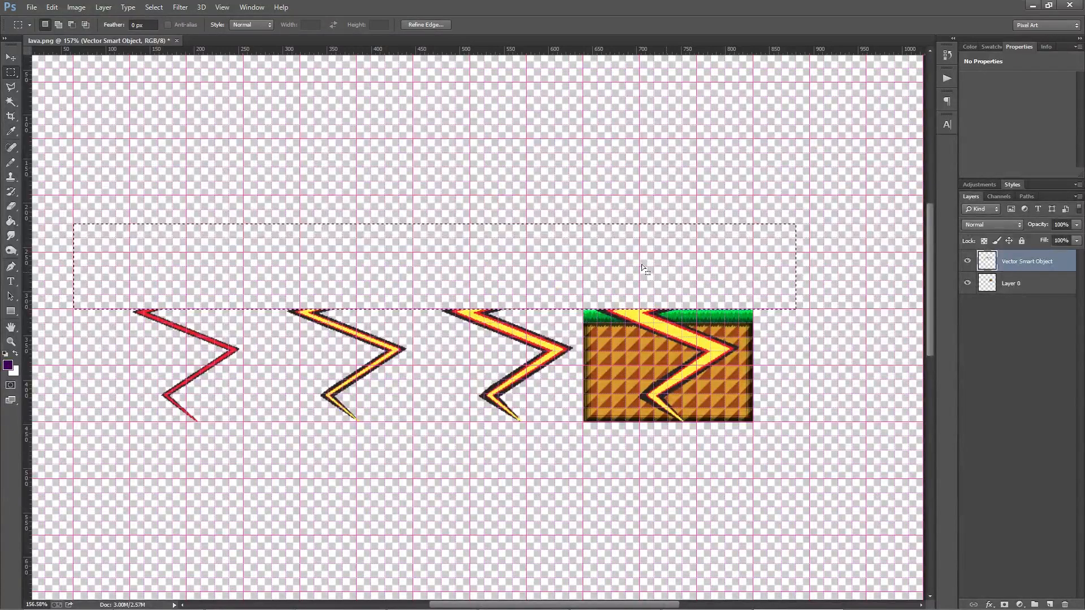
key("ctrl+d")
key("ctrl+0")
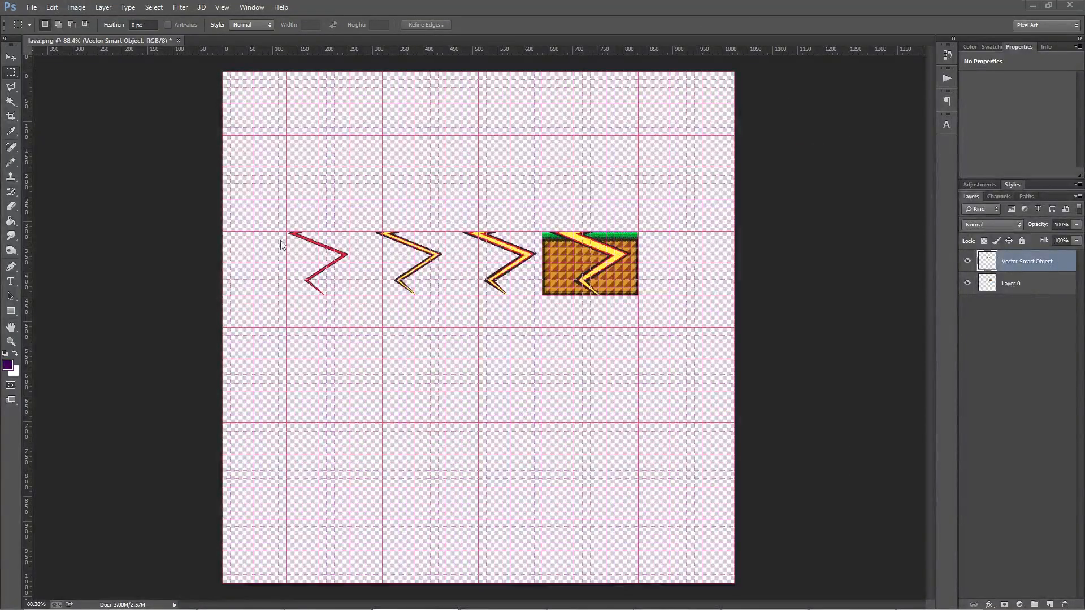
Cut the thinnest red bolt from the zigzag layer and paste it onto its own layer.
left_click_drag(270, 224, 357, 304)
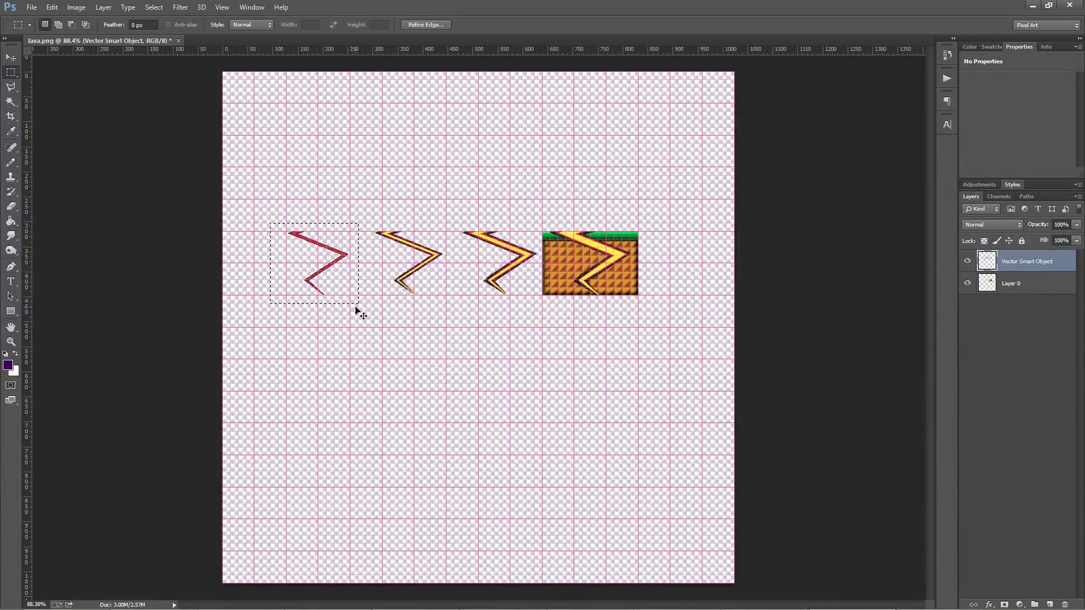
key("ctrl+x")
key("ctrl+v")
Cut the second bolt from the Vector Smart Object layer and paste it onto its own layer, undoing the trial move.
left_click(1008, 285)
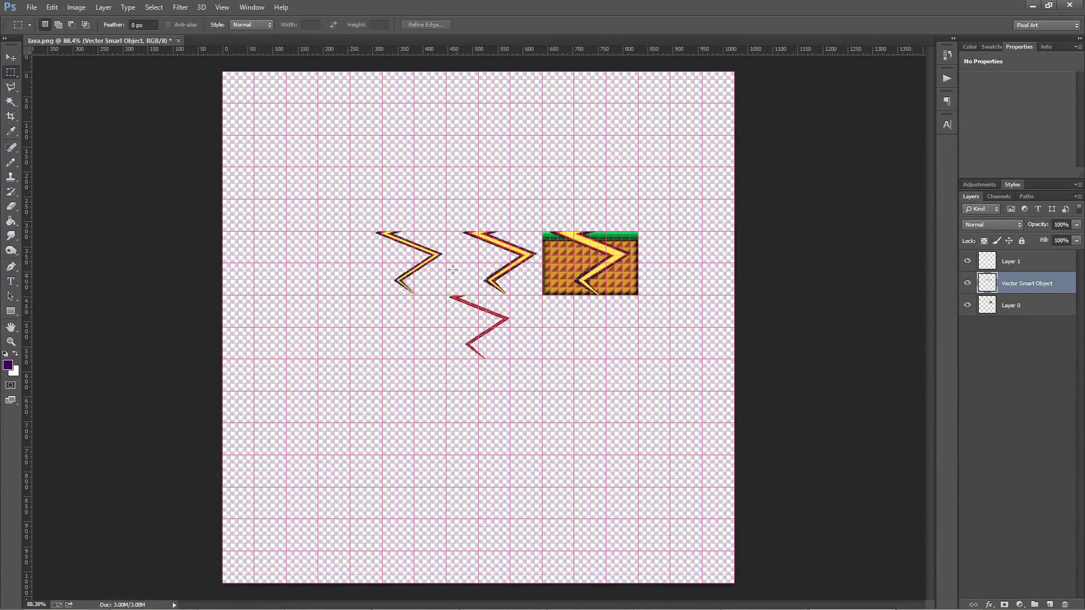
left_click_drag(343, 215, 446, 303)
right_click(439, 300)
left_click(423, 275)
key("ctrl+x")
key("ctrl+v")
left_click_drag(475, 369, 330, 282)
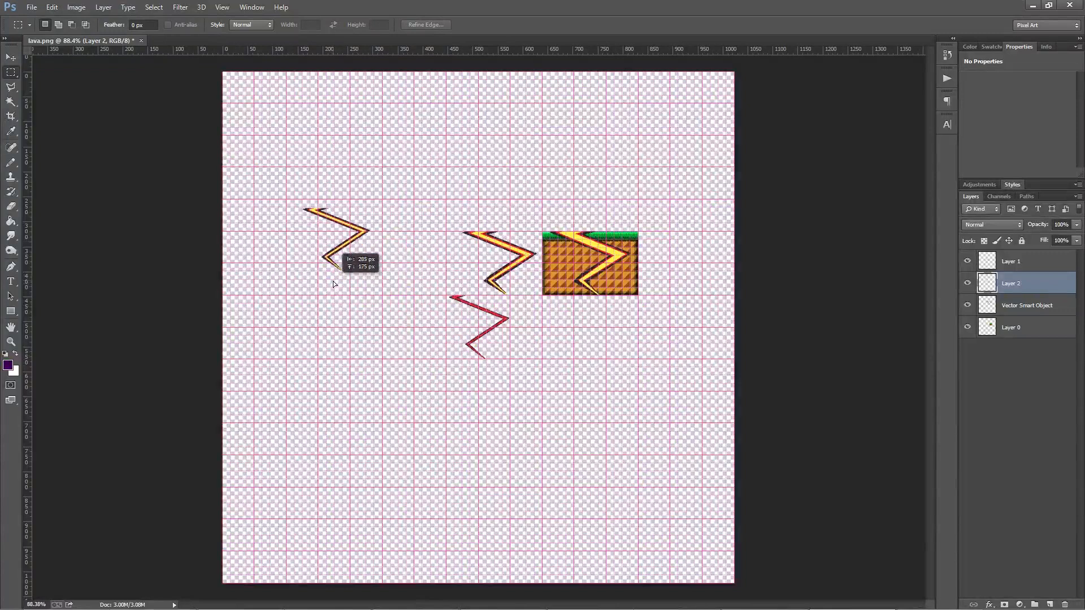
key("ctrl+z")
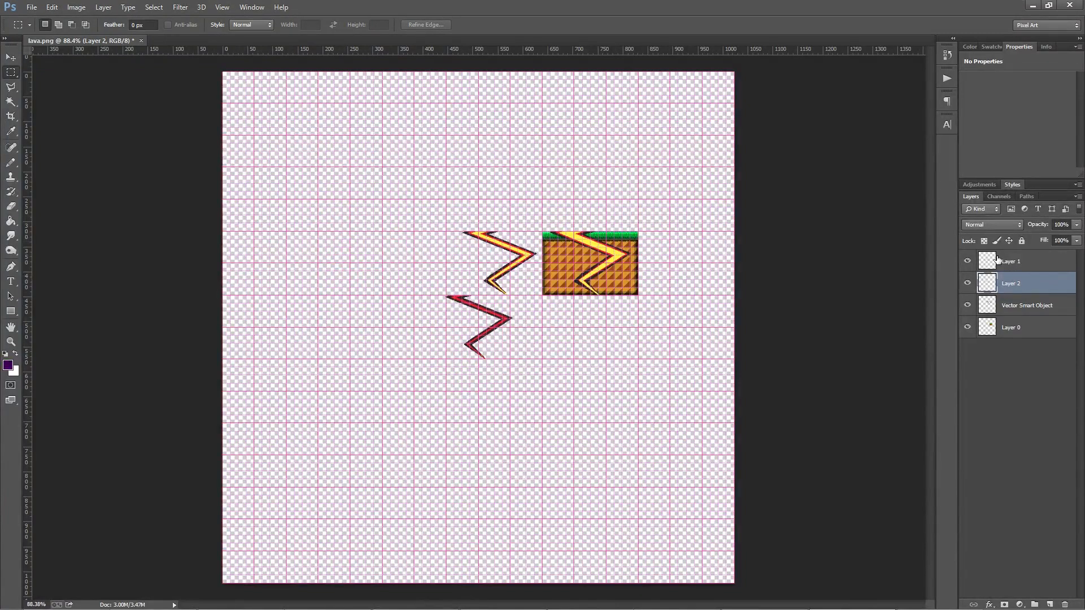
Cut the third bolt from the Vector Smart Object layer and paste it onto a separate layer directly above it.
left_click(999, 261)
left_click_drag(407, 192, 513, 278)
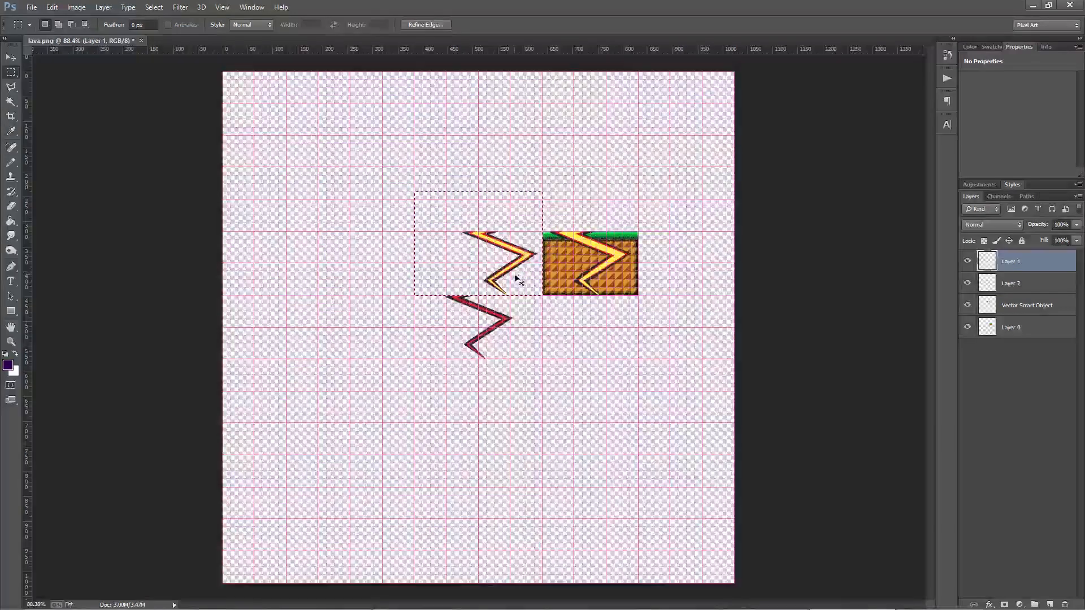
key("ctrl+x")
left_click(535, 233)
left_click(1038, 285)
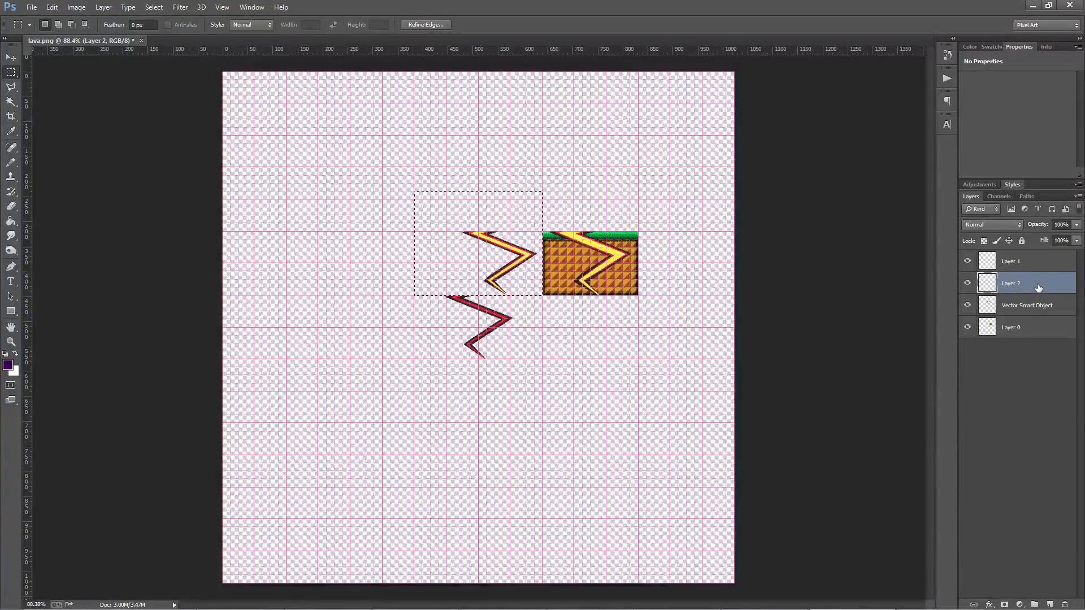
left_click(1032, 305)
left_click(863, 319)
key("ctrl+v")
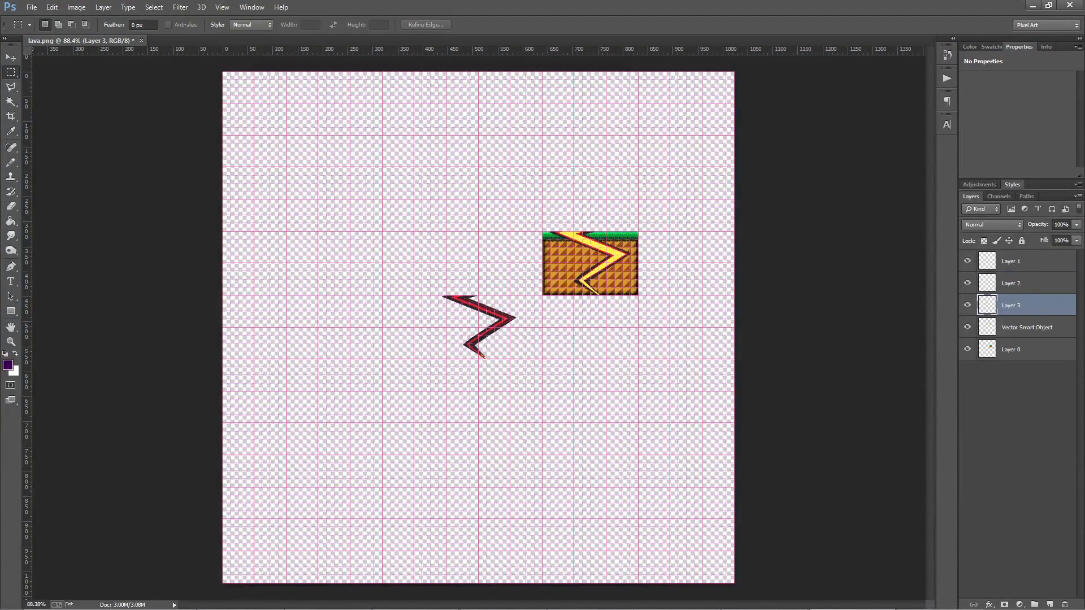
Cut the thickest bolt onto its own layer and merge the emptied Vector Smart Object layer down into Layer 0.
left_click(1011, 328)
left_click_drag(557, 224, 675, 324)
key("ctrl+x")
key("ctrl+v")
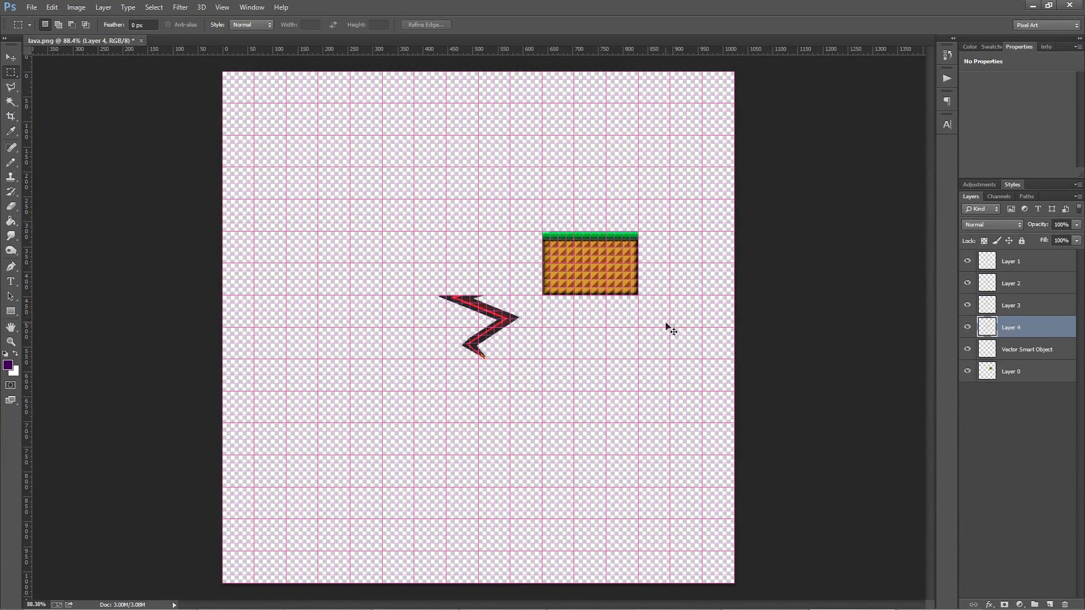
left_click(1014, 353)
key("ctrl+e")
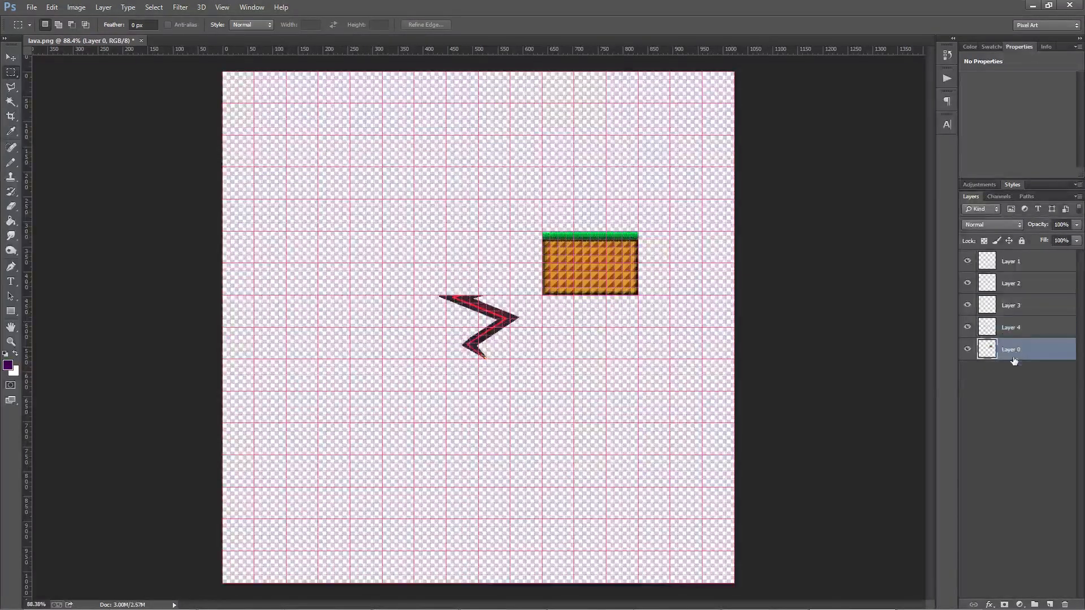
Hide Layer 1, Layer 2 and Layer 3 in turn to check the alignment of the stacked bolts.
left_click(1009, 327)
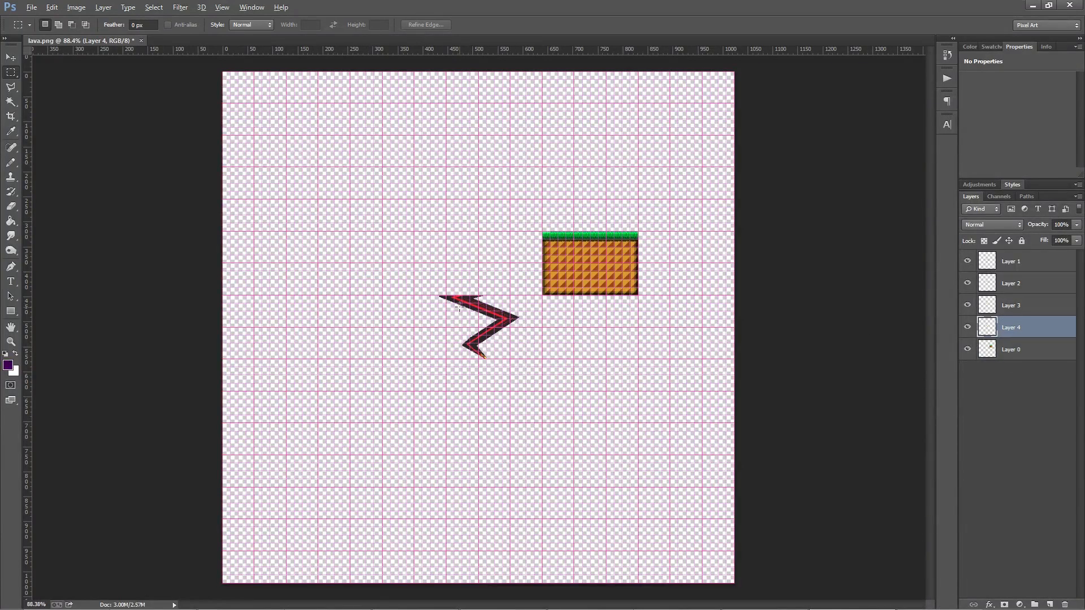
scroll(464, 310, "up", 5)
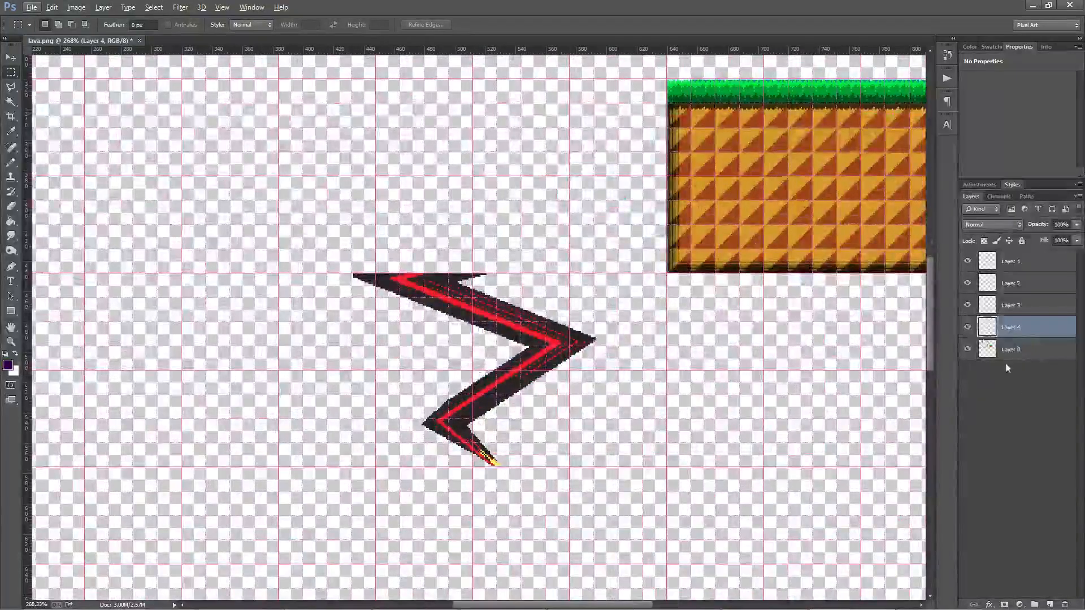
left_click(967, 261)
left_click(967, 261)
left_click(967, 283)
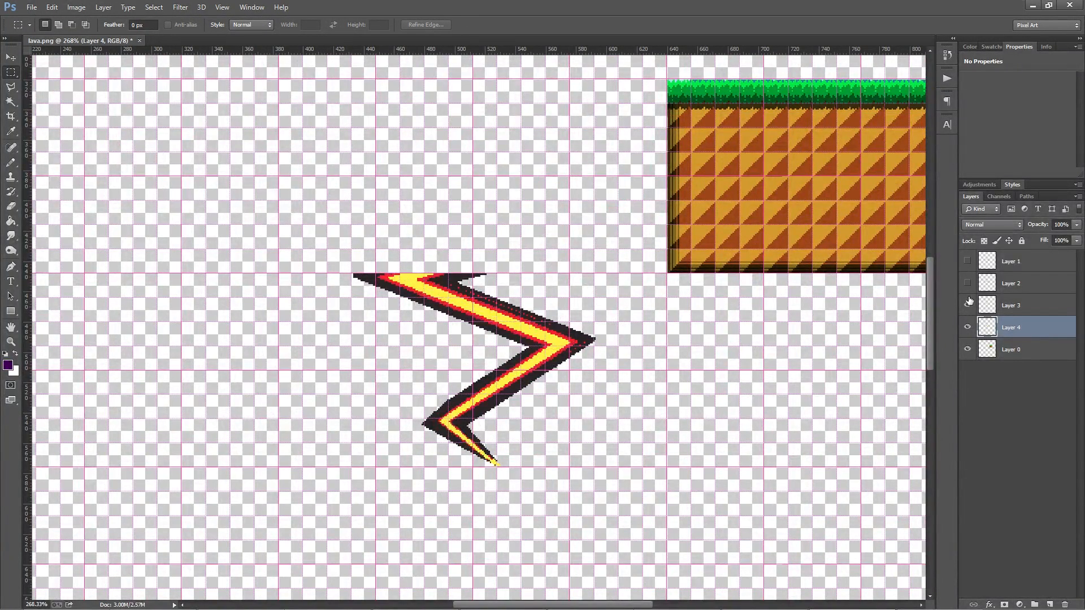
left_click(967, 305)
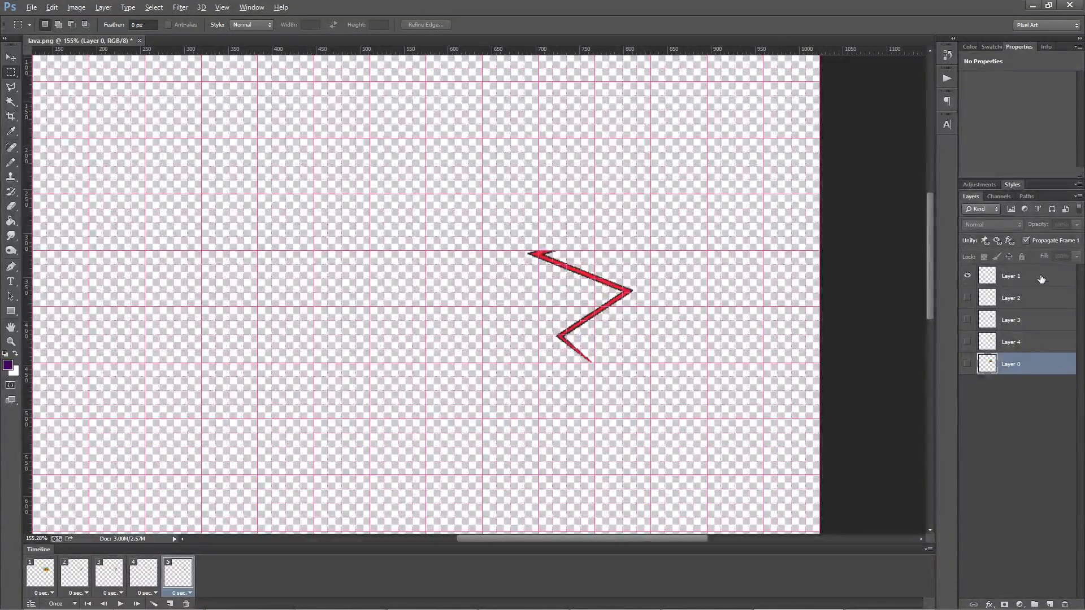
Duplicate Layer 1, the thin red bolt, and place the copy directly beneath the original.
left_click(1033, 281)
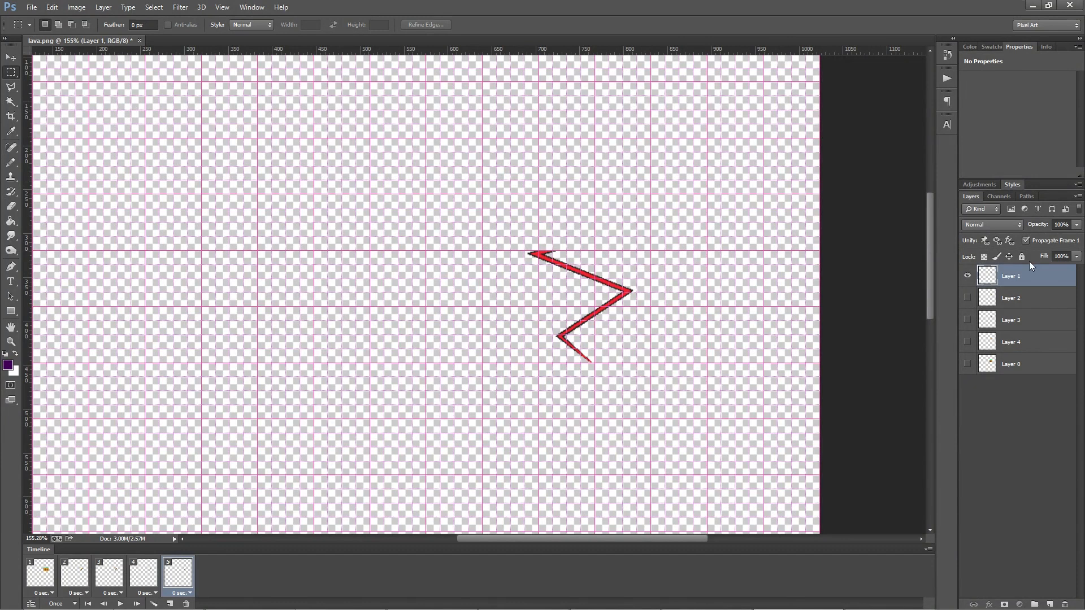
left_click_drag(1020, 280, 1033, 290)
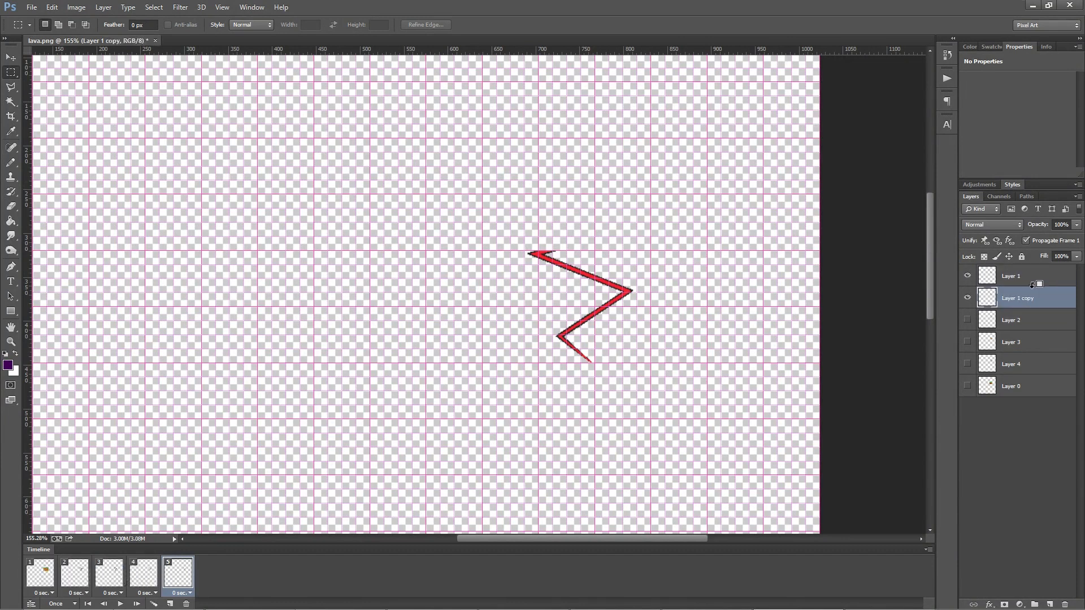
Hide Layer 1 copy and erase the bolt on Layer 1 below its short upper tip, clearing the selection.
left_click(1003, 277)
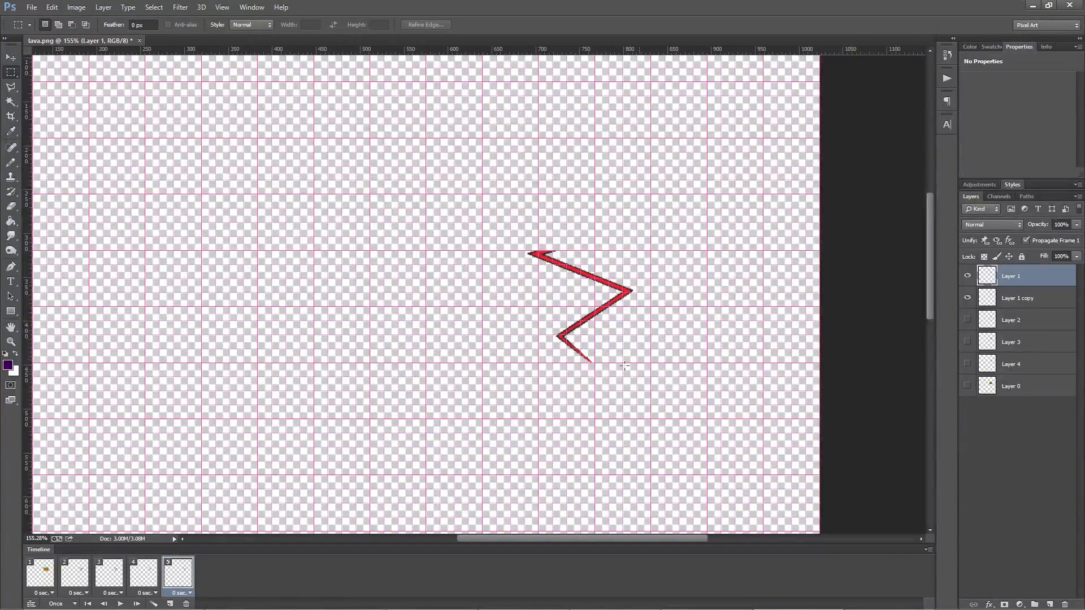
left_click(967, 299)
left_click_drag(533, 391, 660, 265)
key("Delete")
key("ctrl+d")
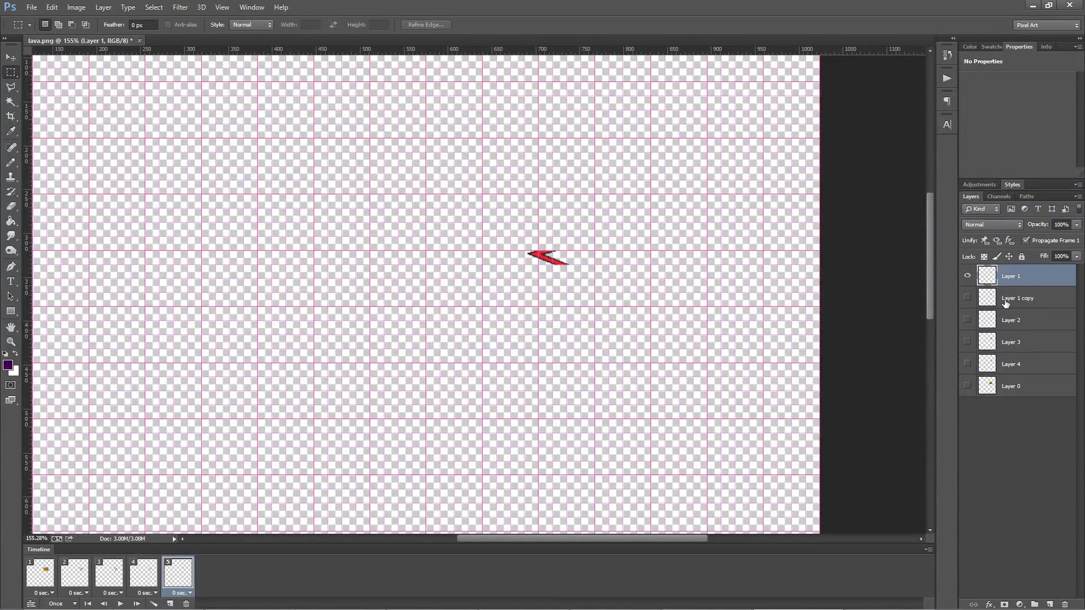
Show Layer 1 copy and duplicate its full bolt to the top of the layer stack, above Layer 1.
left_click(967, 297)
left_click(1017, 303)
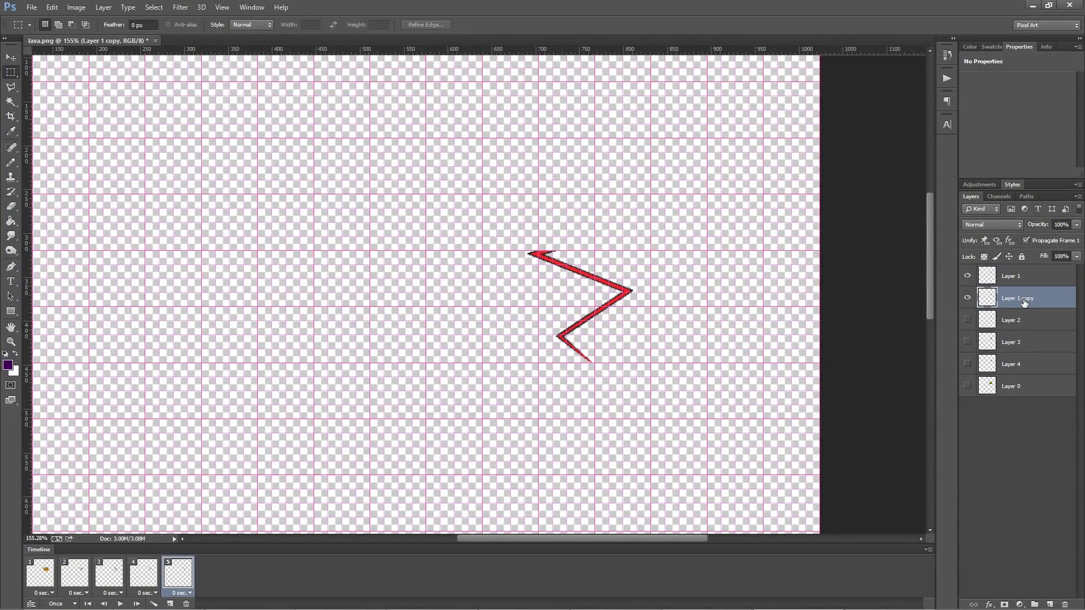
left_click(1026, 275, "shift")
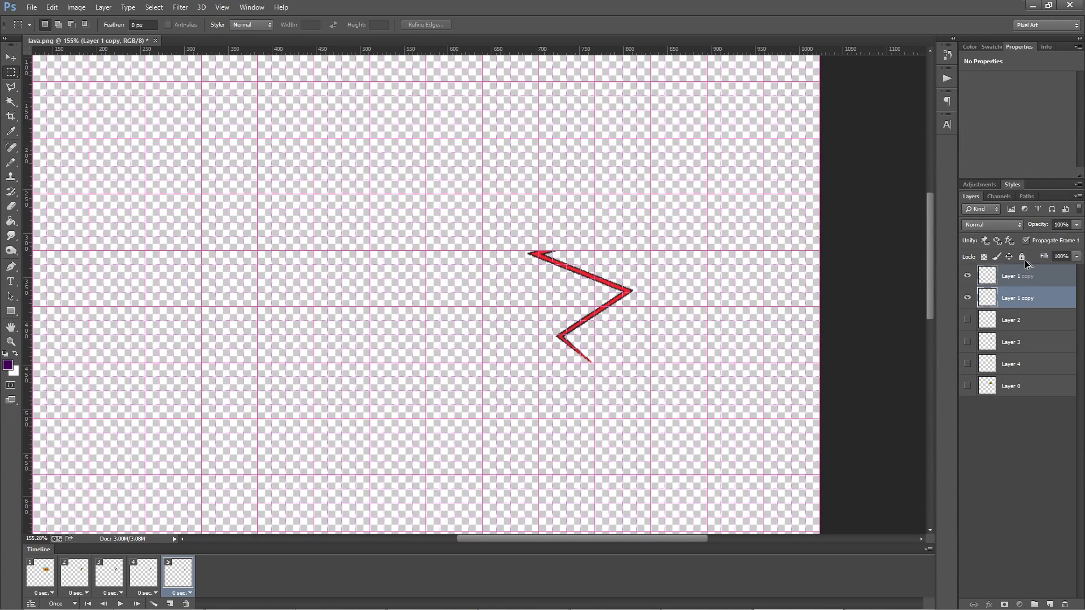
mouse_move(1025, 265)
left_mouse_down()
mouse_move(1022, 256)
mouse_move(1023, 302)
mouse_move(1027, 286)
mouse_move(1009, 277)
left_mouse_up()
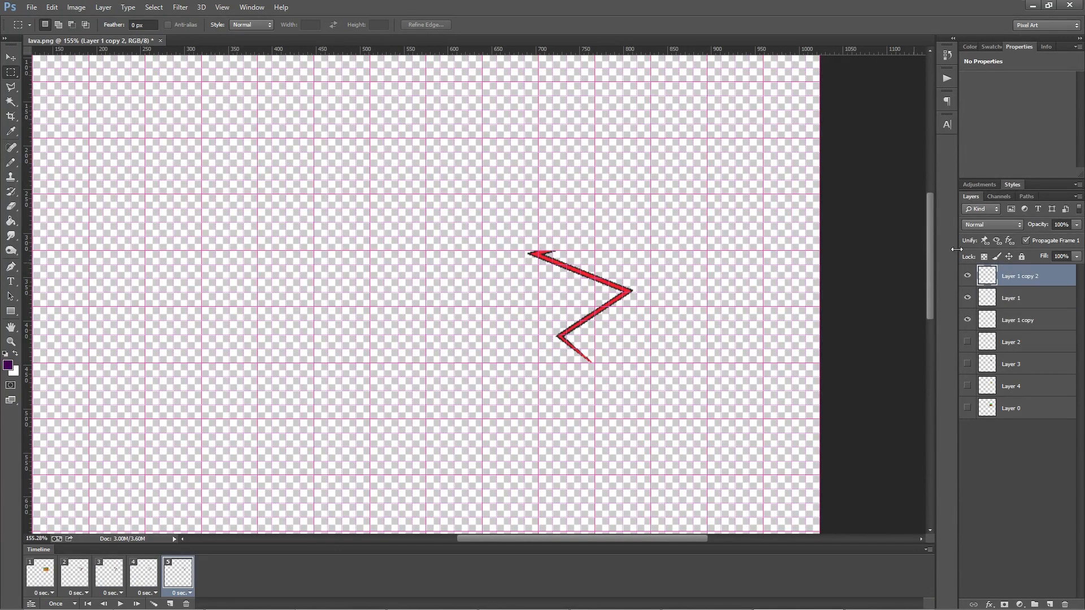
Hide the other bolts and erase the top copy's bolt below about two thirds of its first diagonal stroke.
left_click(969, 299)
left_click_drag(553, 386, 660, 278)
key("Delete")
key("ctrl+d")
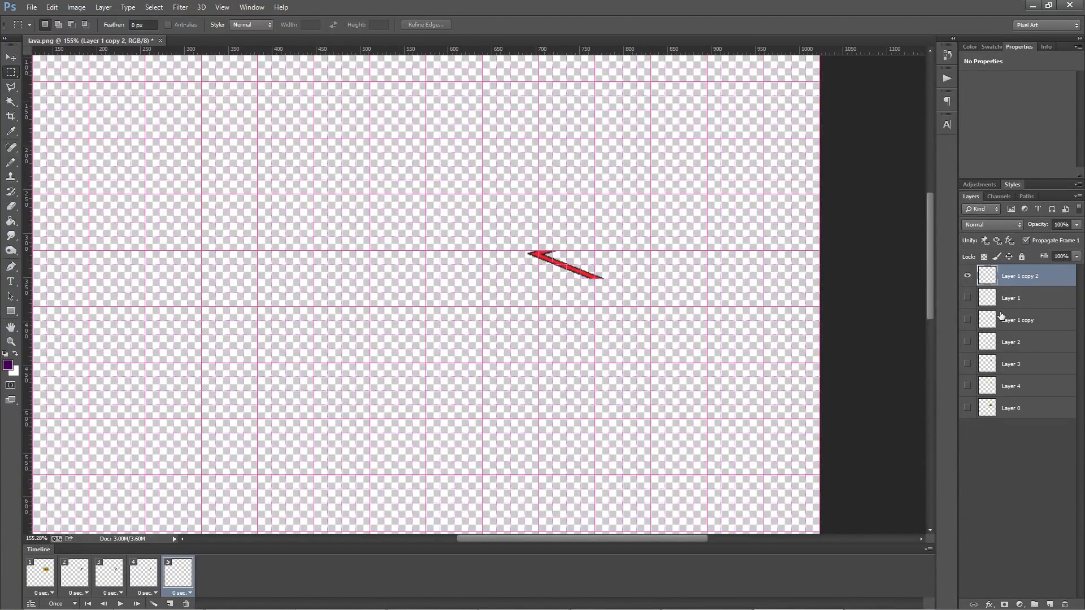
Make another duplicate of the full bolt on Layer 1 copy and place it above Layer 1 copy 2.
left_click(1005, 321)
left_click(972, 320)
left_click_drag(990, 326, 1021, 272)
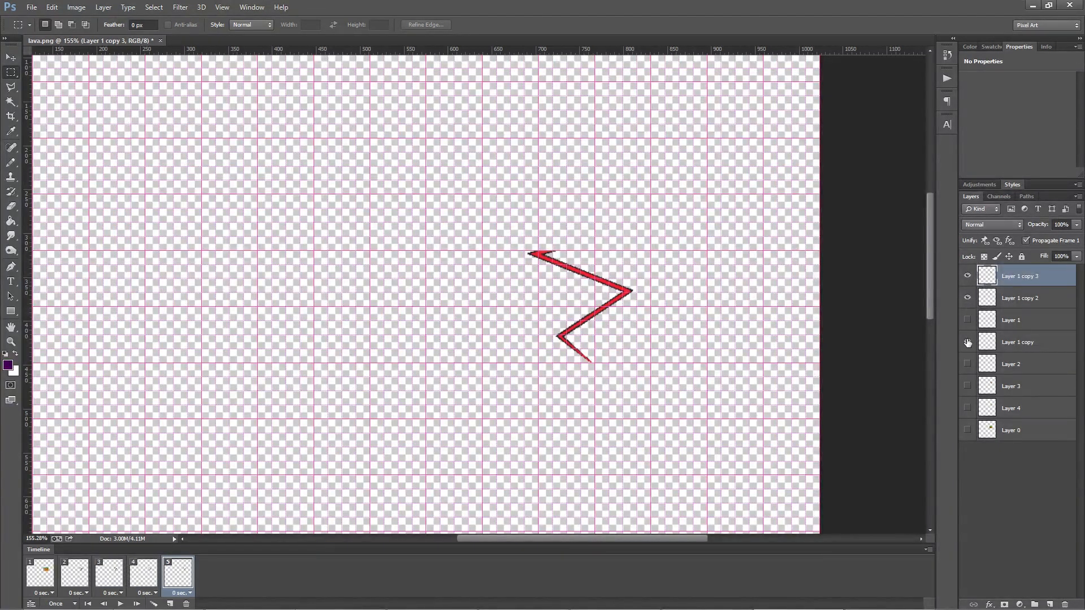
Erase the lower half of the bolt on Layer 1 copy 3, keeping everything just past the first bend.
left_click(969, 275)
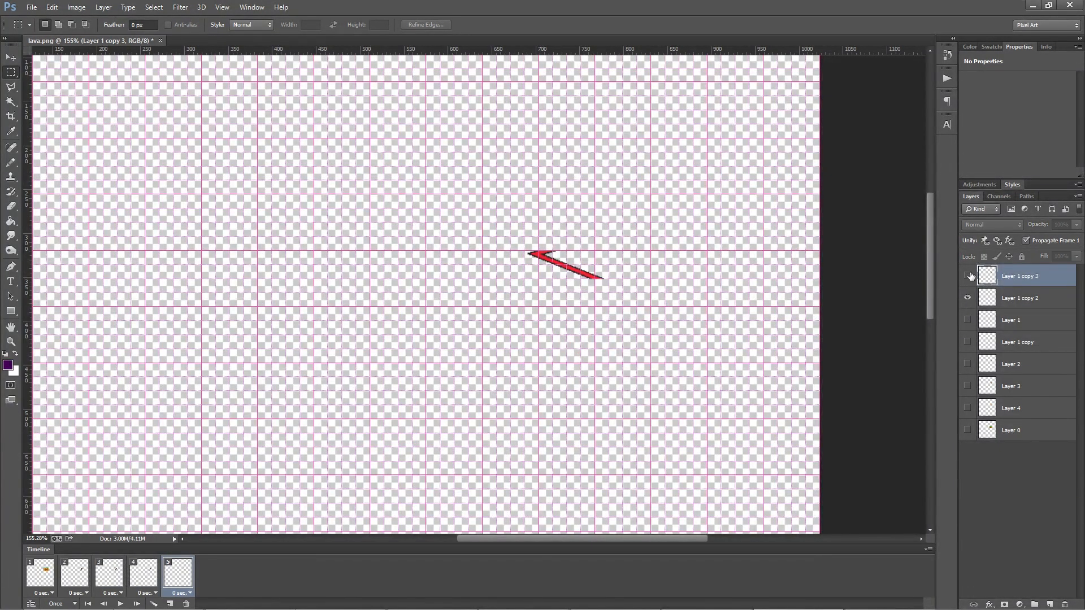
left_click(970, 276)
left_click_drag(525, 390, 665, 307)
key("Delete")
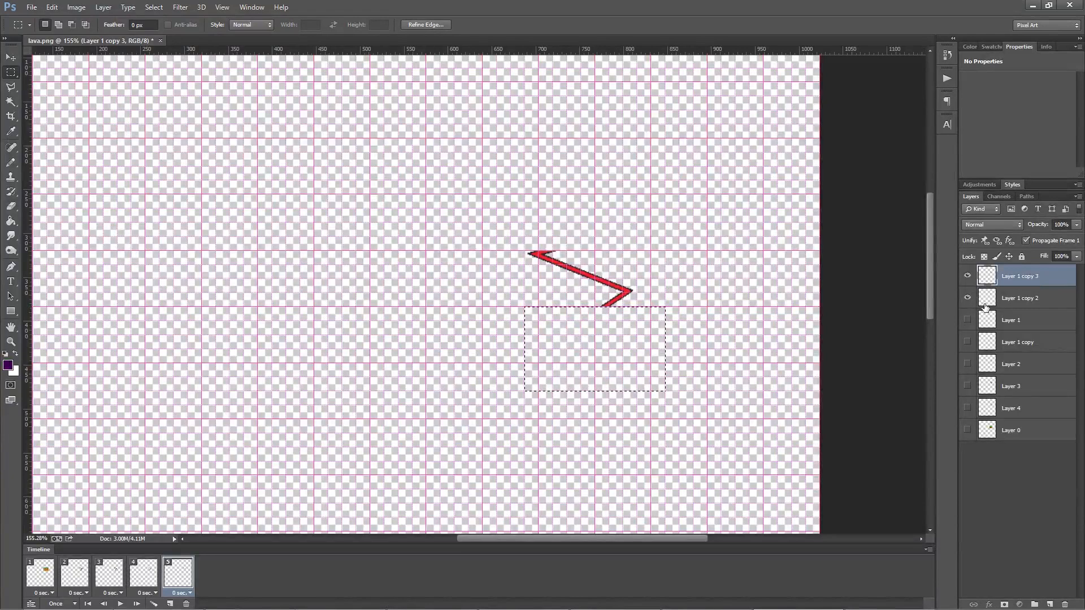
Show Layer 1 copy again and duplicate its full bolt to the top, above Layer 1 copy 3.
left_click(985, 305)
left_click(967, 342)
left_click(1032, 346)
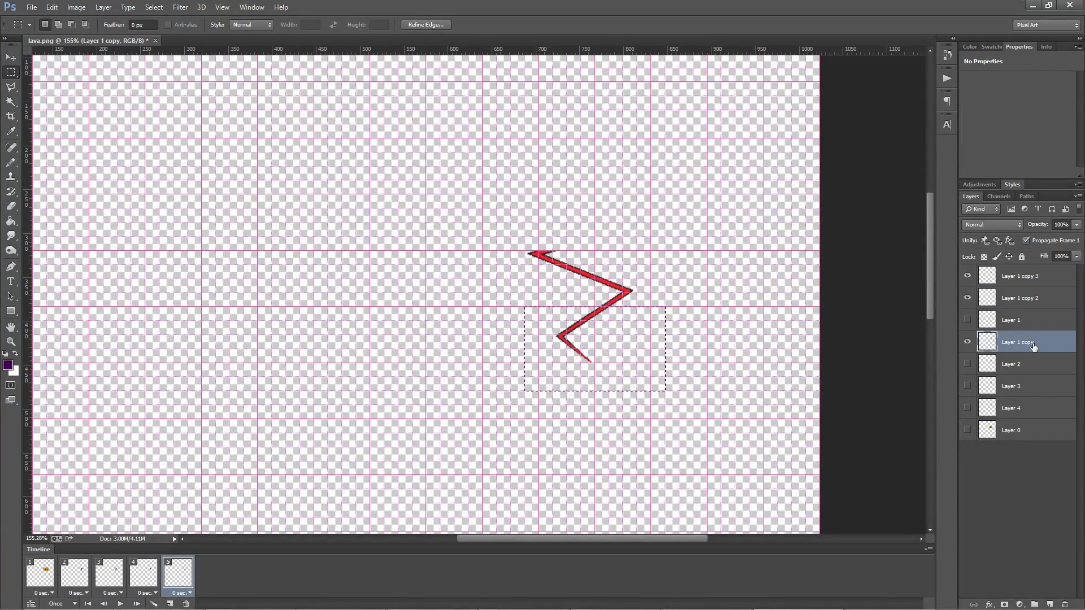
left_click_drag(1032, 345, 1017, 267, "alt")
Compare the top copy with the shorter bolts, erase its lowest segment below the second bend and clear the selection.
left_click(968, 299)
left_click(967, 276)
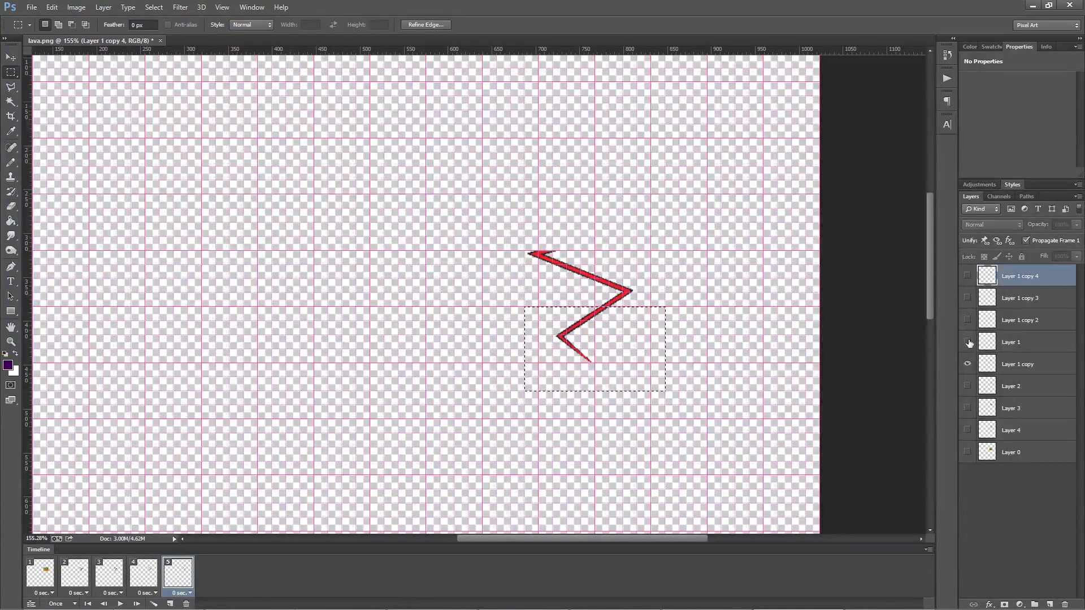
left_click(968, 365)
left_click(968, 297)
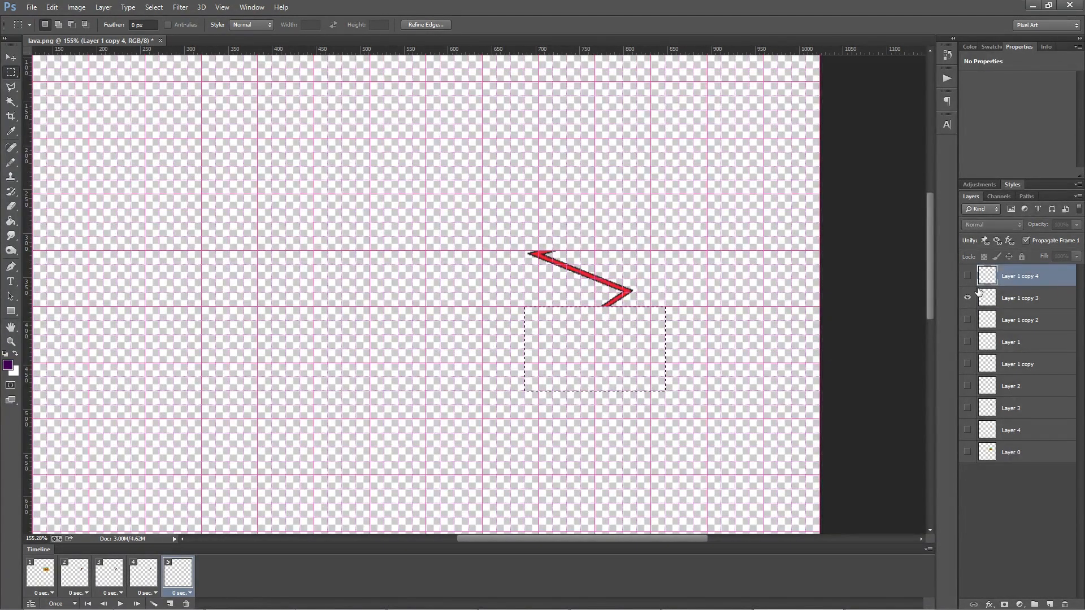
left_click(968, 276)
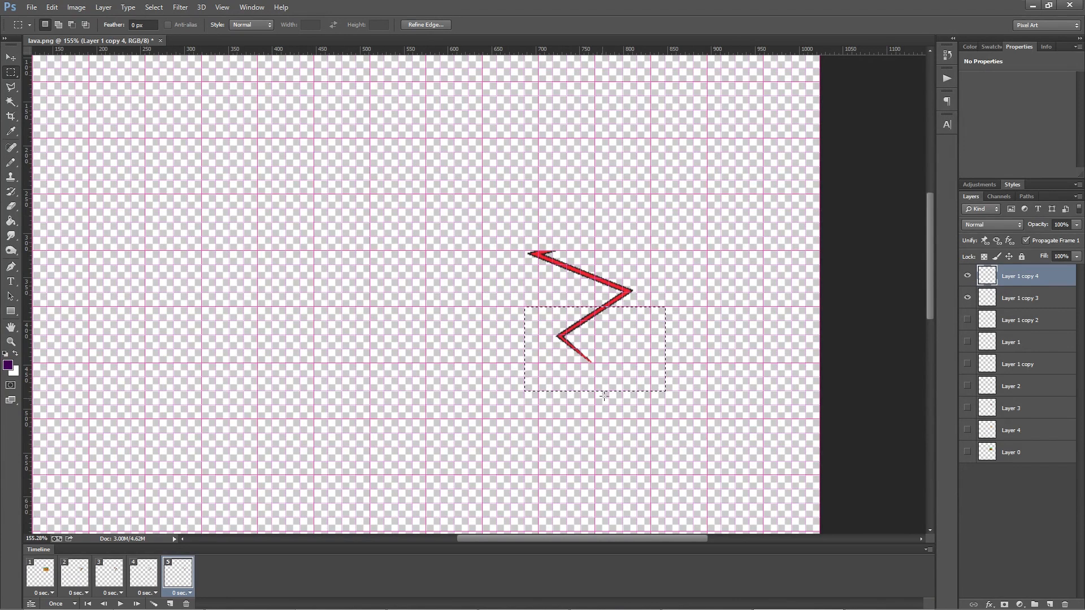
left_click_drag(608, 348, 608, 376)
key("Delete")
key("ctrl+d")
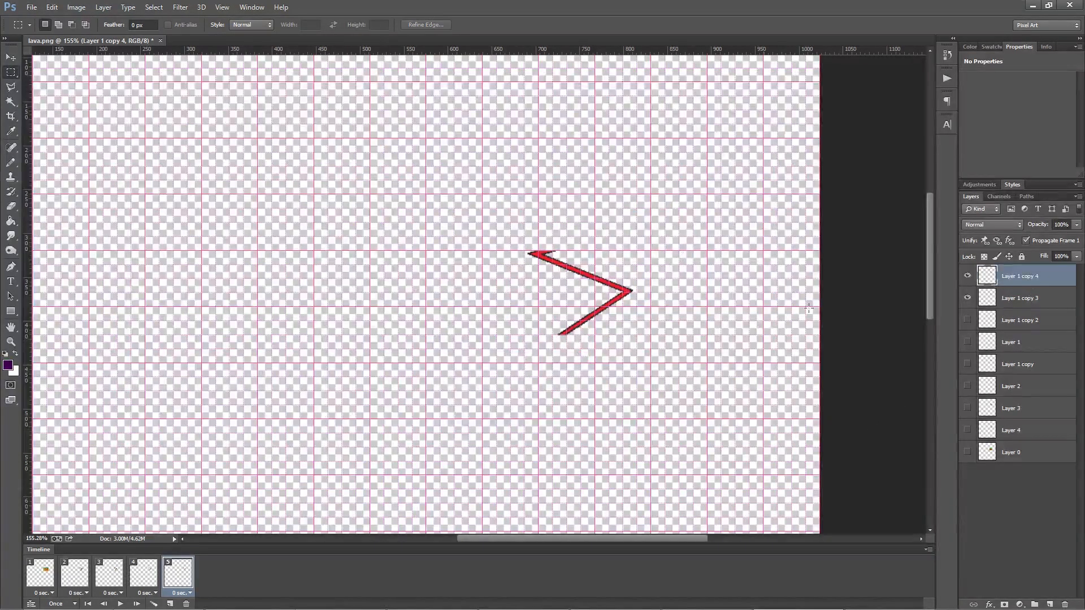
Make all the bolt layers visible while keeping Layer 0, the tile, hidden.
left_click(968, 363)
left_click(967, 386)
left_click(967, 386)
left_click(968, 410)
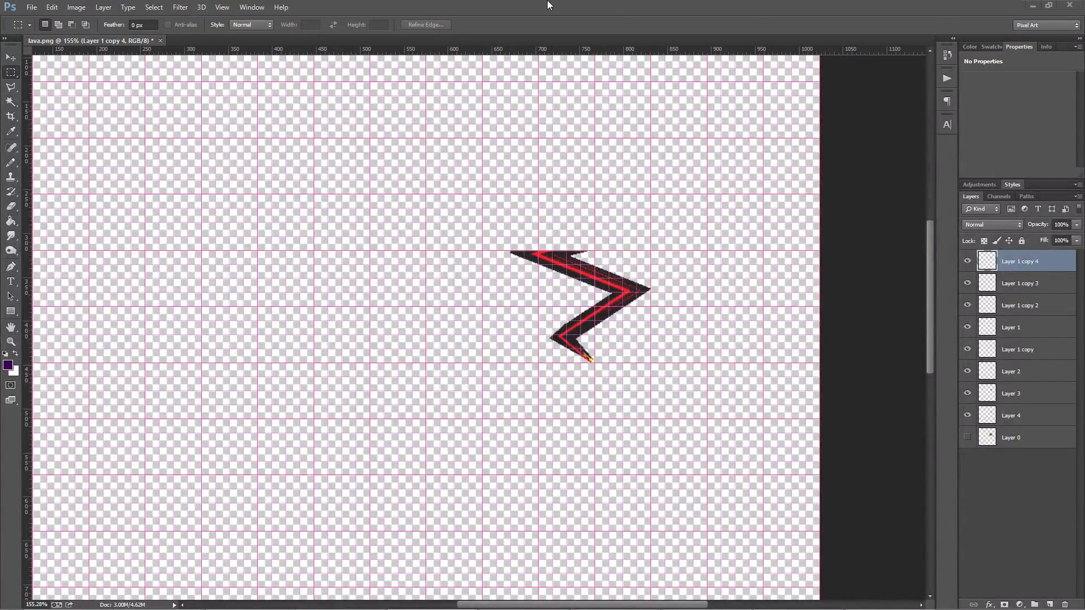
Reopen the Timeline, make frames from the layers and delete the first frame, which holds only the tile.
left_click(251, 7)
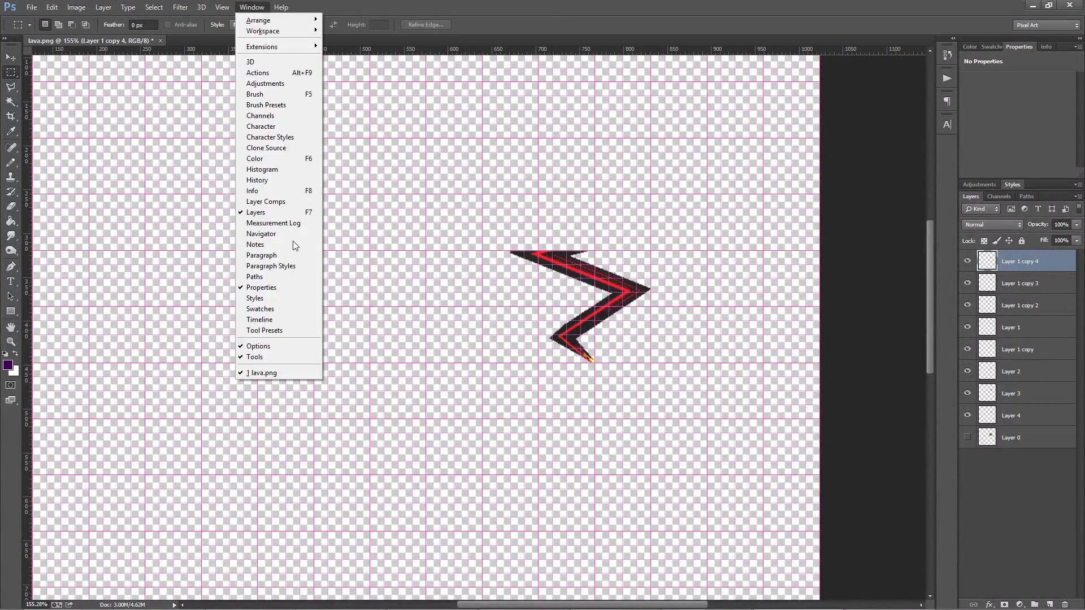
left_click(291, 320)
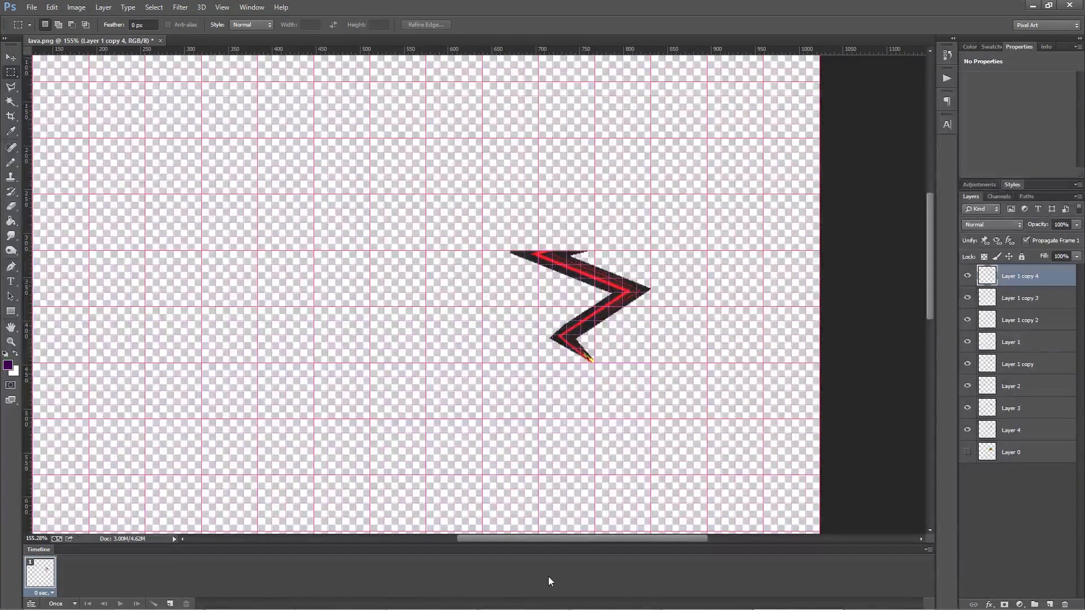
left_click(928, 549)
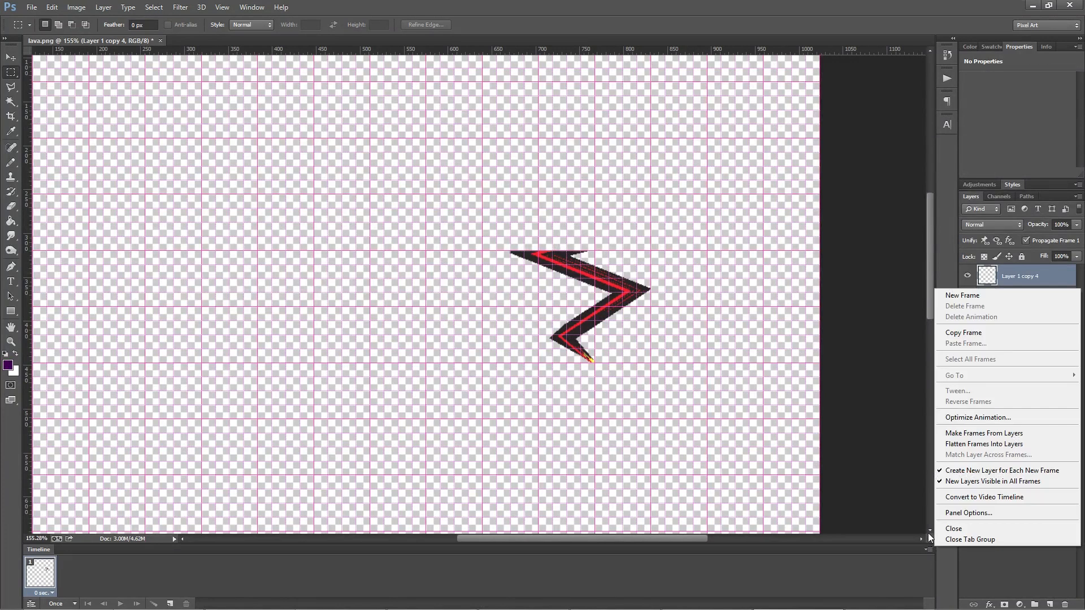
left_click(1007, 435)
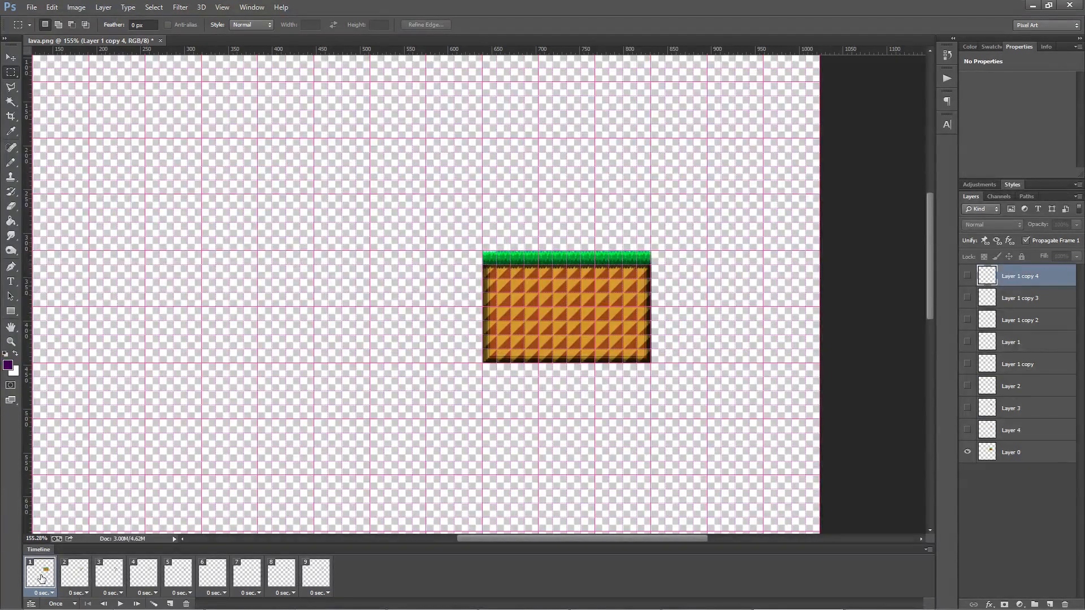
left_click_drag(40, 577, 186, 604)
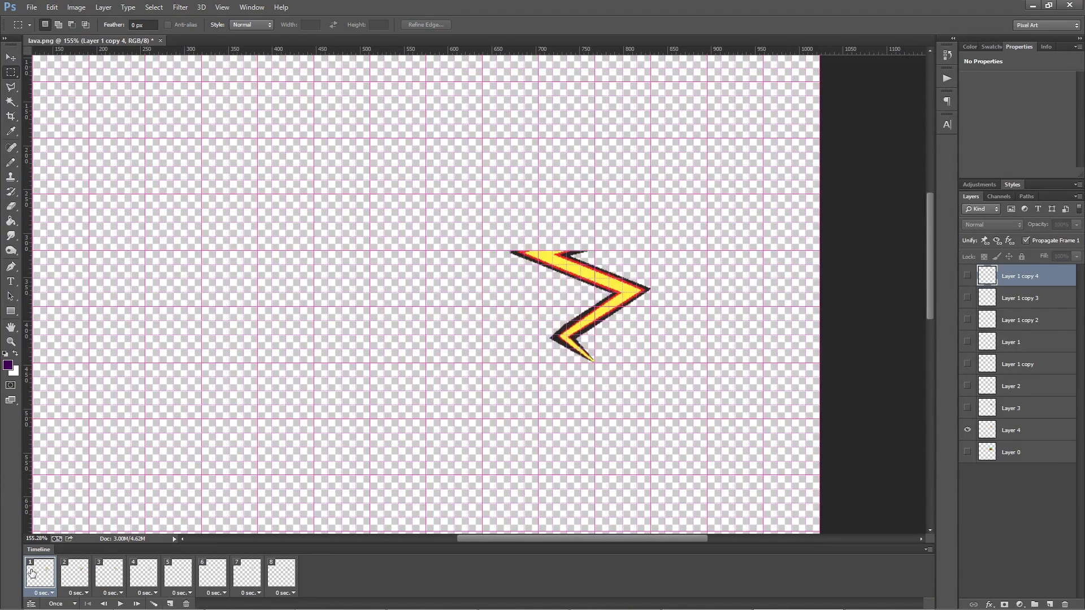
Show Layer 0, the tile, behind the bolt in animation frames 1 to 4.
left_click(967, 453)
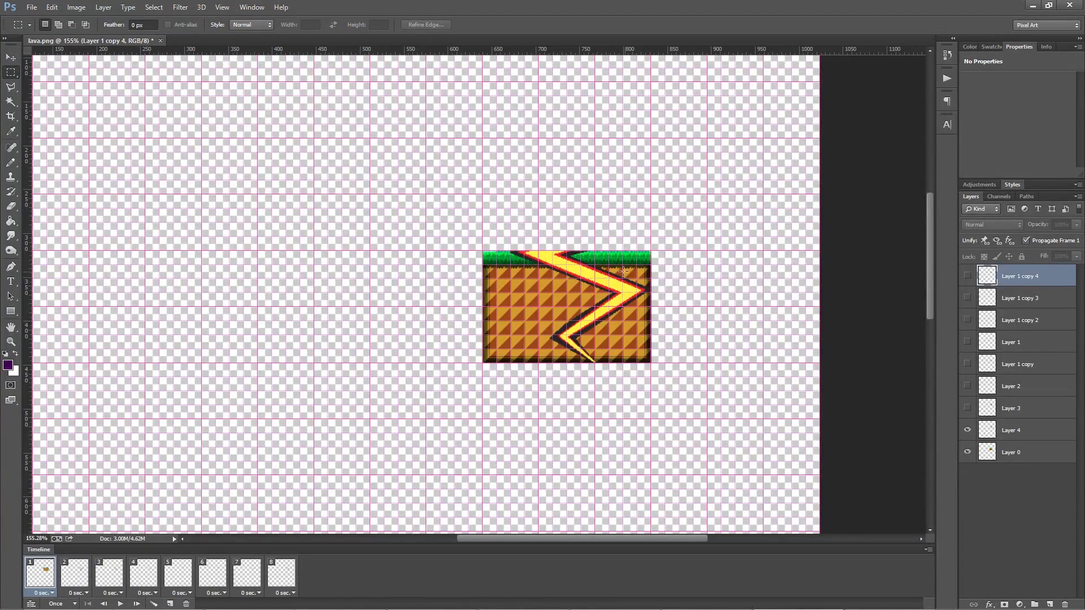
left_click(76, 569)
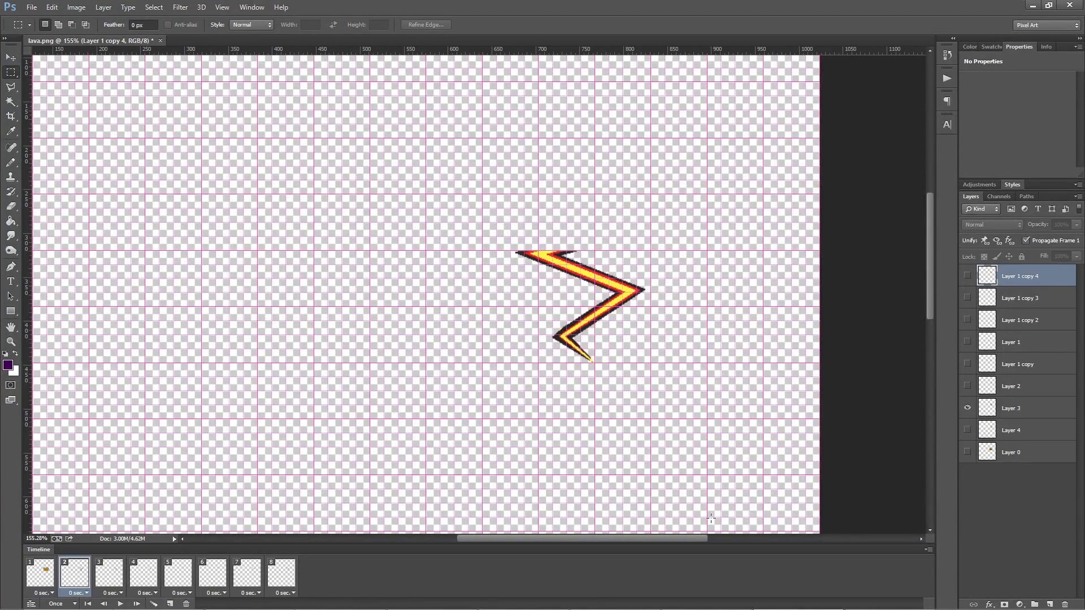
left_click(968, 452)
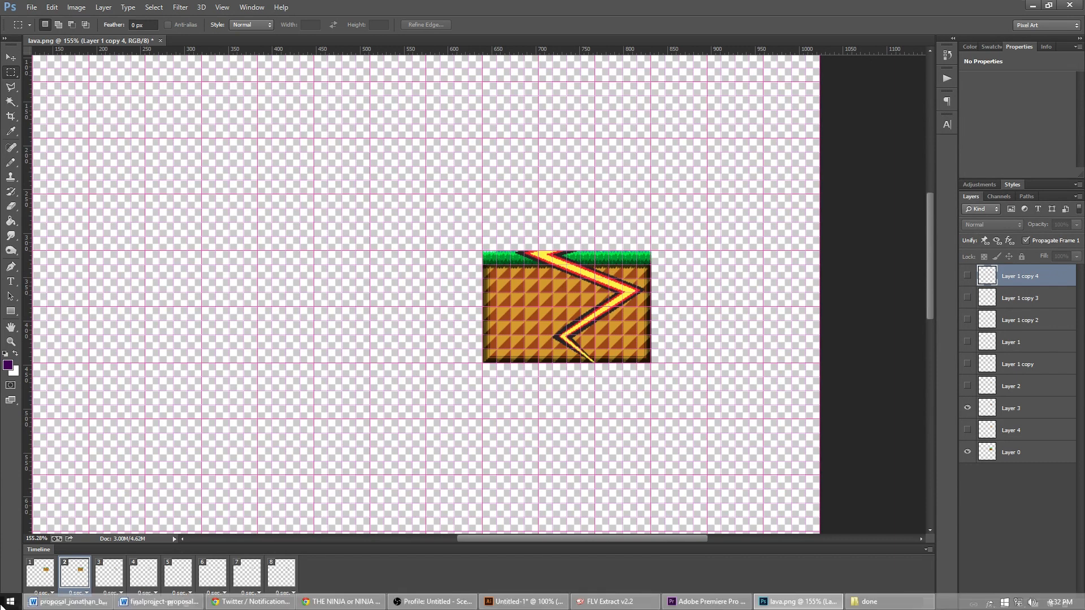
left_click(109, 573)
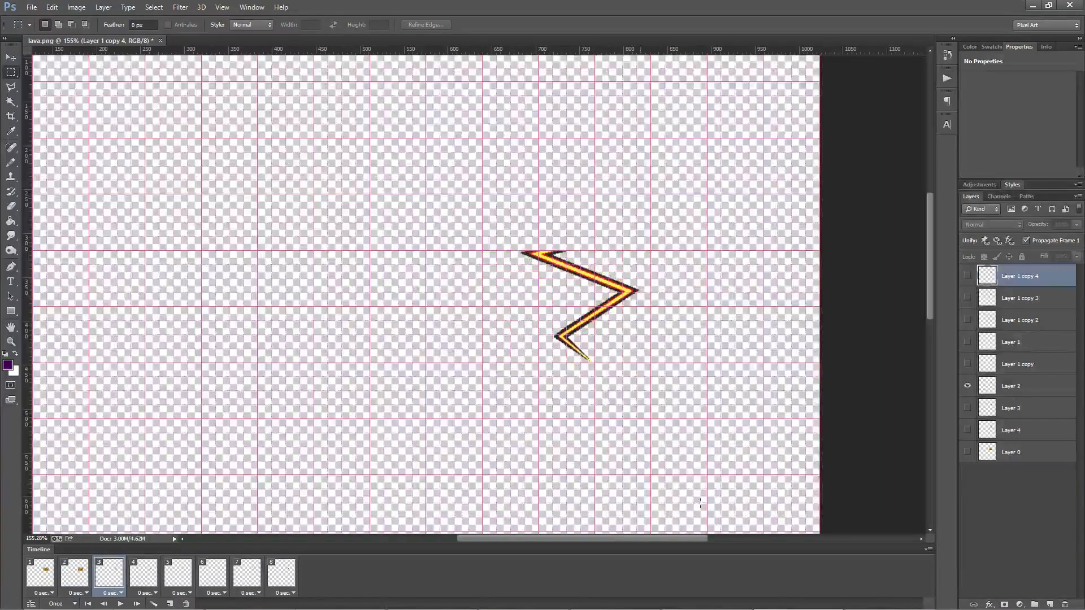
left_click(968, 453)
left_click(151, 580)
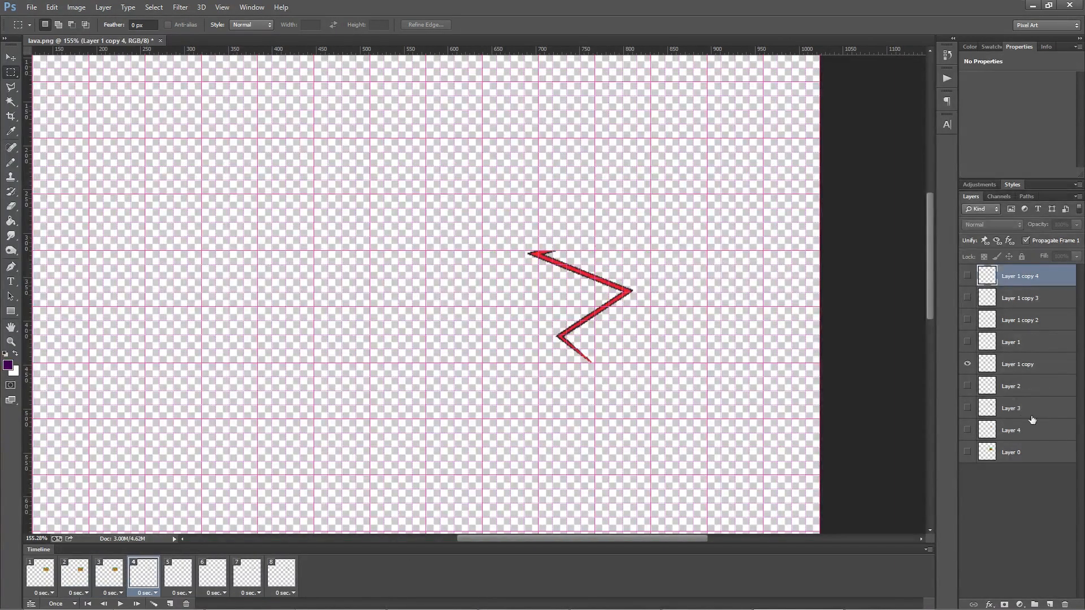
left_click(967, 452)
Show Layer 0, the tile, behind the partial bolts in animation frames 5 to 8.
left_click(182, 573)
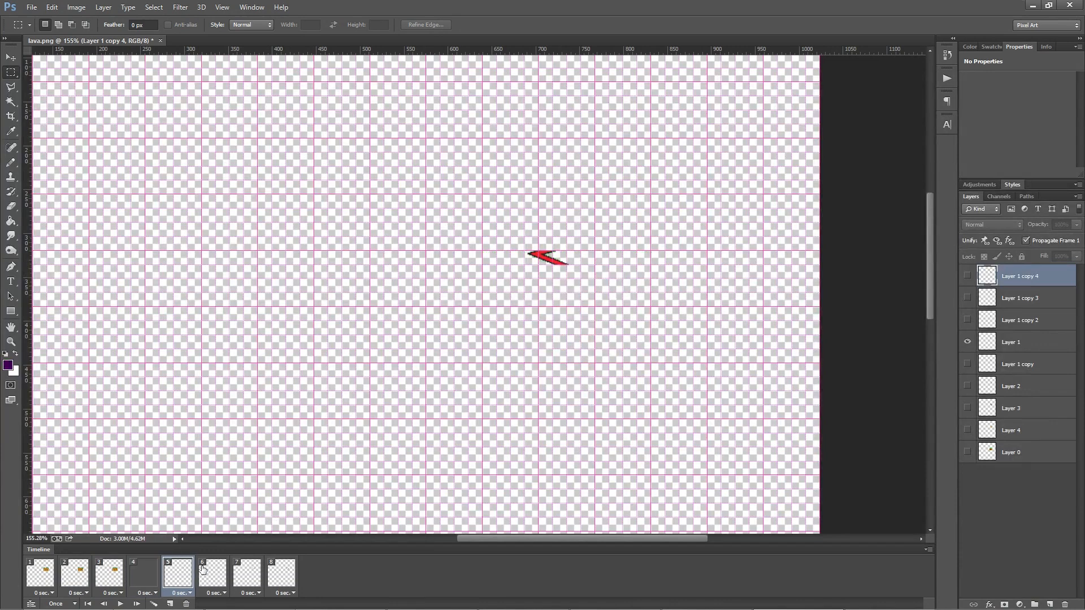
left_click(968, 453)
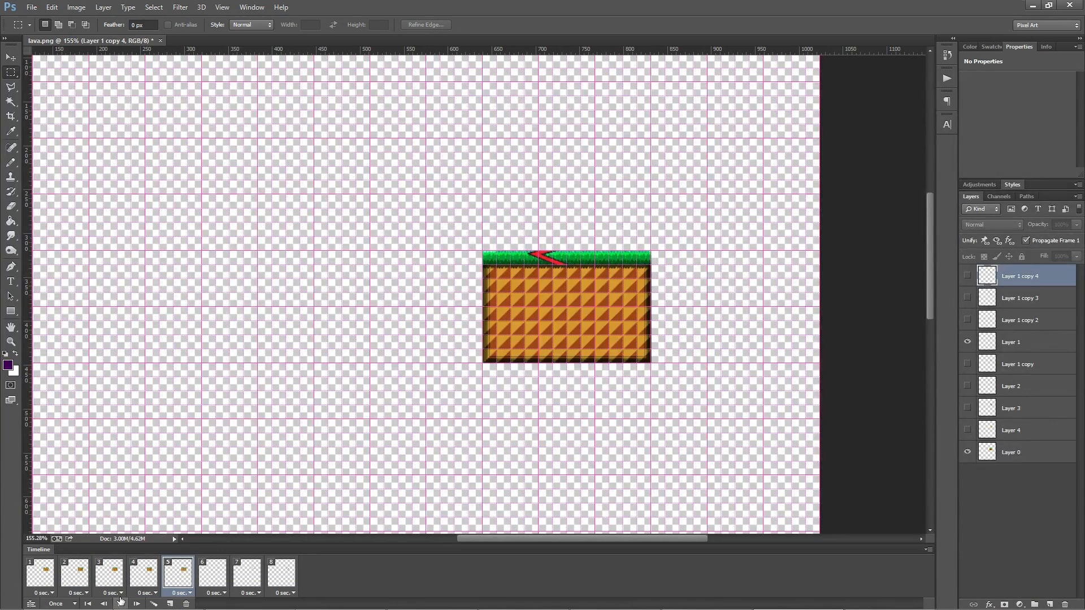
left_click(222, 578)
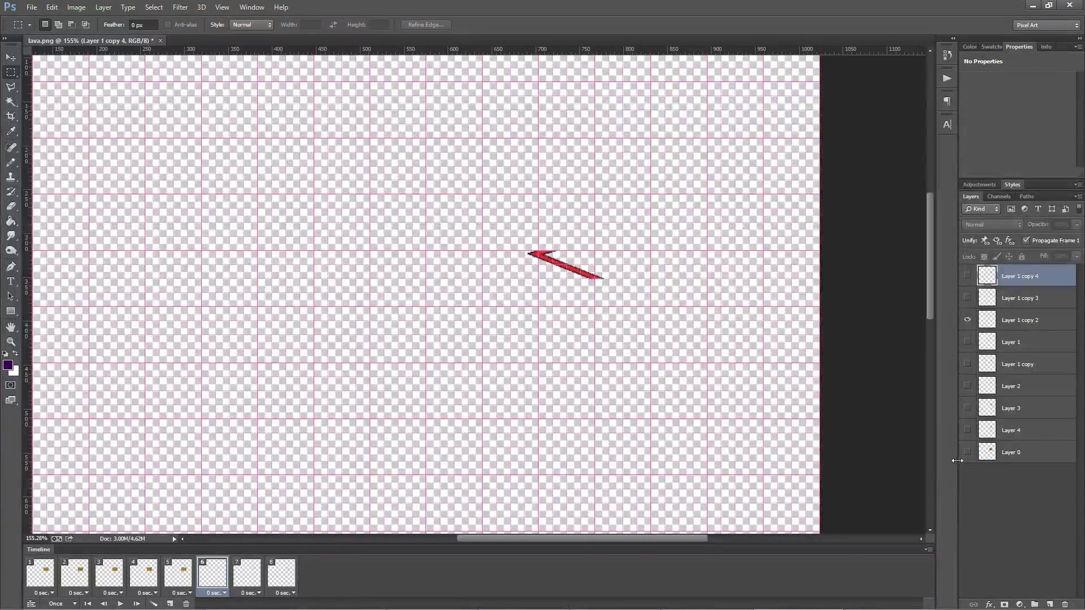
left_click(968, 453)
left_click(250, 575)
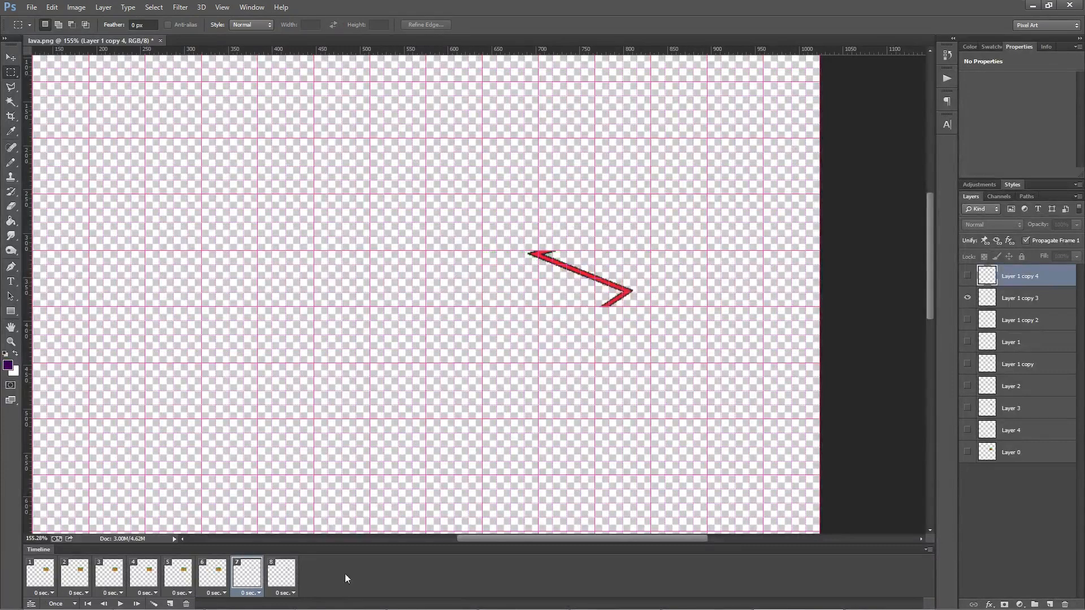
left_click(967, 452)
left_click(285, 573)
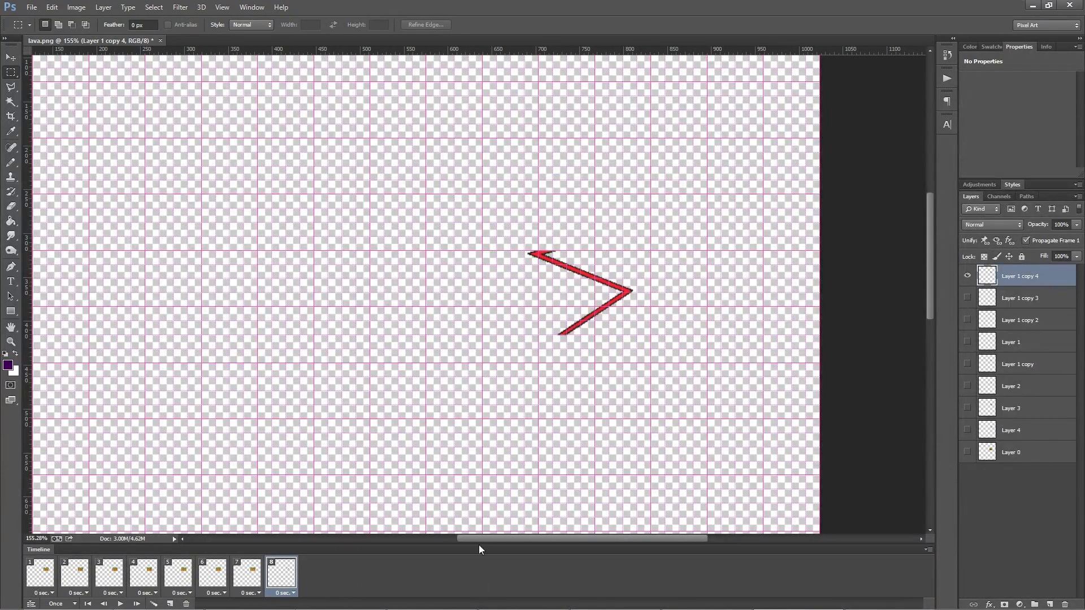
left_click(968, 453)
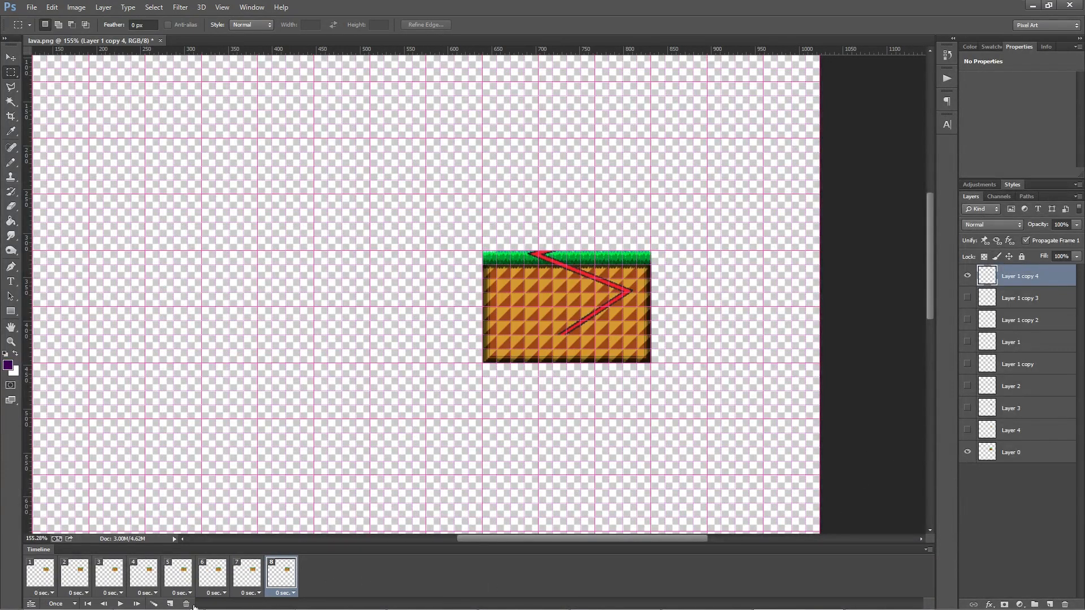
Review the animation frames from frame 7 back to frame 1 to check the order of the bolt stages.
left_click(236, 577)
left_click(202, 576)
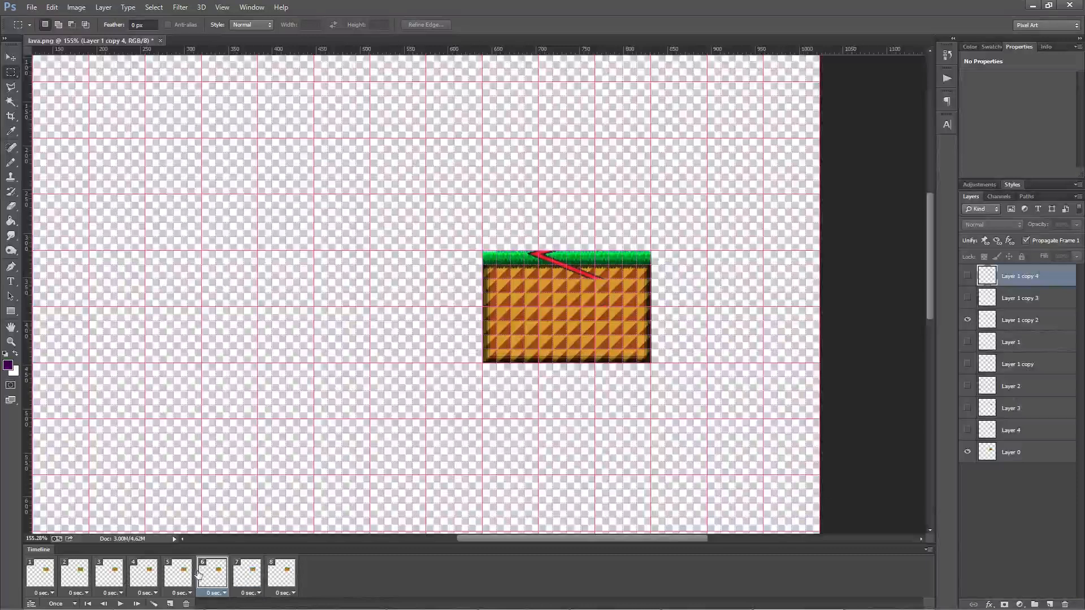
left_click(160, 575)
left_click(205, 575)
left_click(136, 573)
left_click(99, 573)
left_click(71, 573)
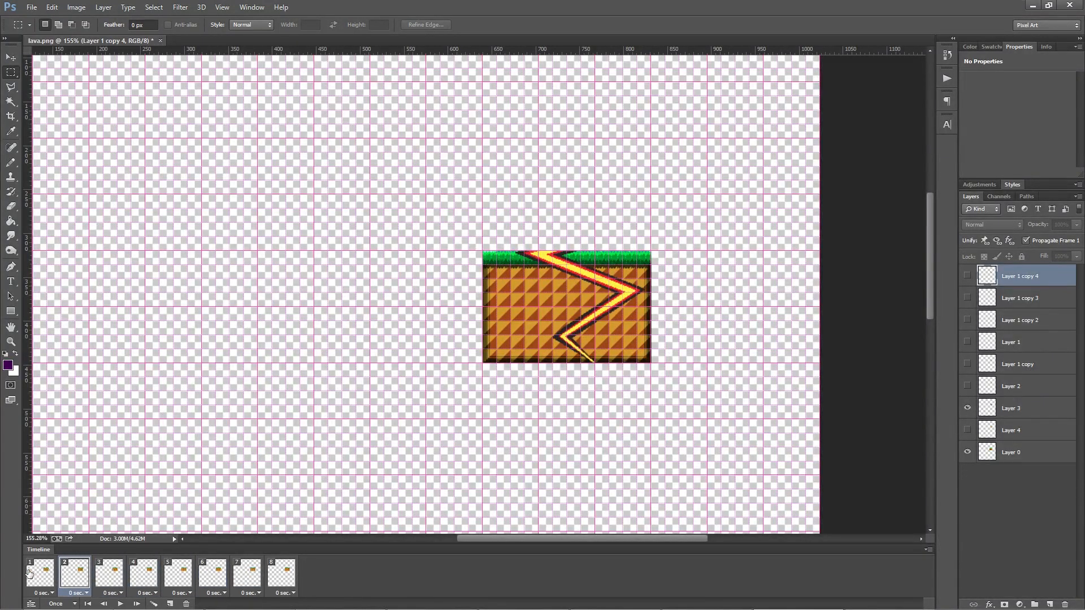
left_click(45, 573)
Move frame 5, the bolt's short upper tip, to the start of the animation.
left_click(176, 574)
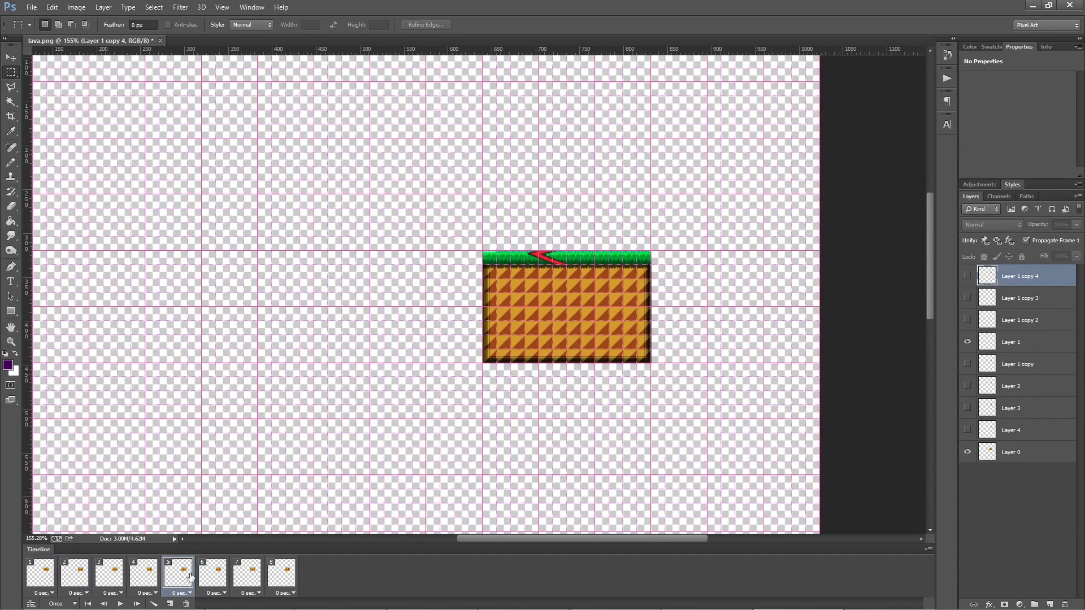
left_click(40, 572)
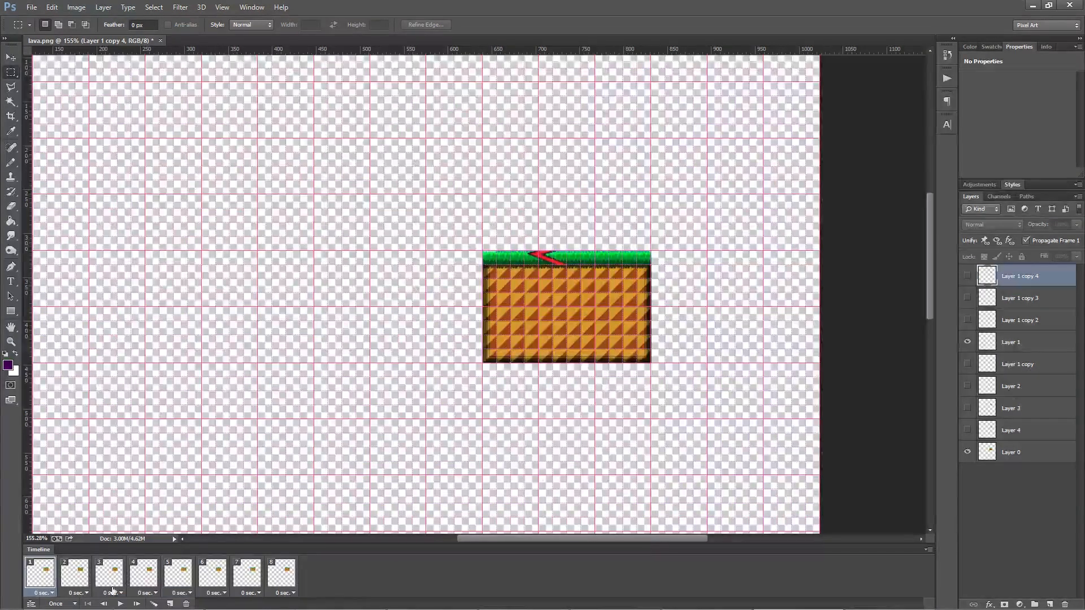
Move the frame with the second bolt stage, Layer 1 copy 2, to second place in the animation.
left_click(207, 580)
left_click(190, 580)
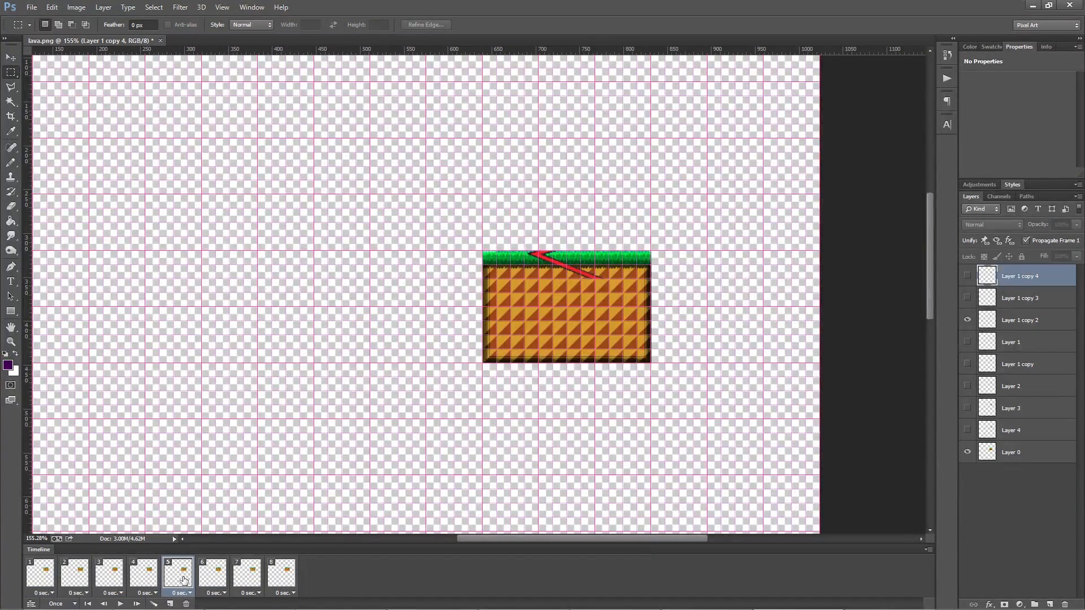
left_click(215, 581)
left_click_drag(216, 581, 68, 581)
Move frame 7, the Layer 1 copy 3 bolt stage, to third place in the animation.
left_click(223, 586)
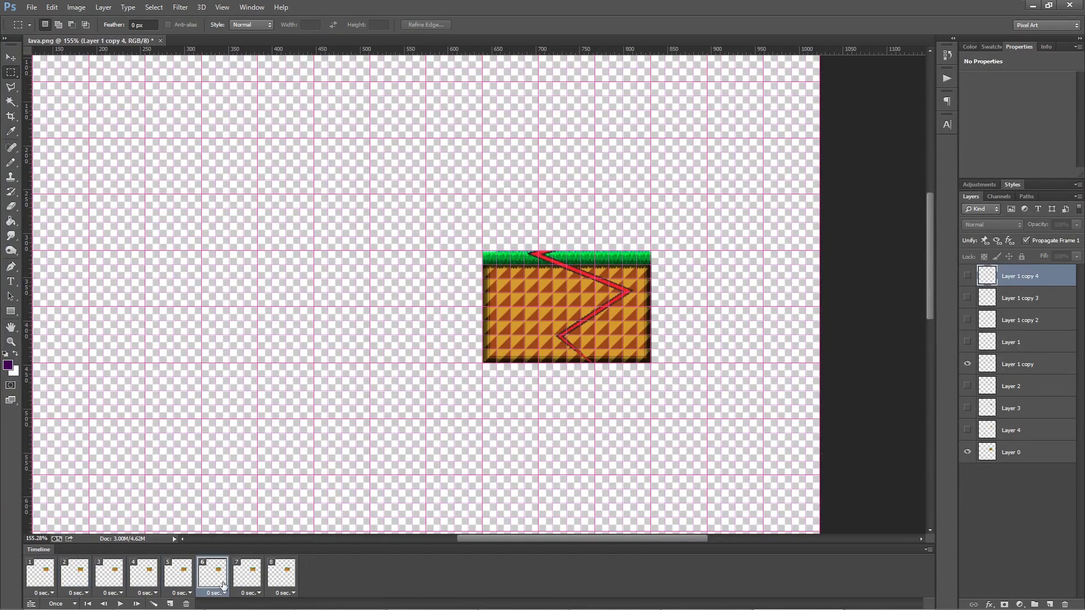
left_click(249, 584)
left_click(276, 581)
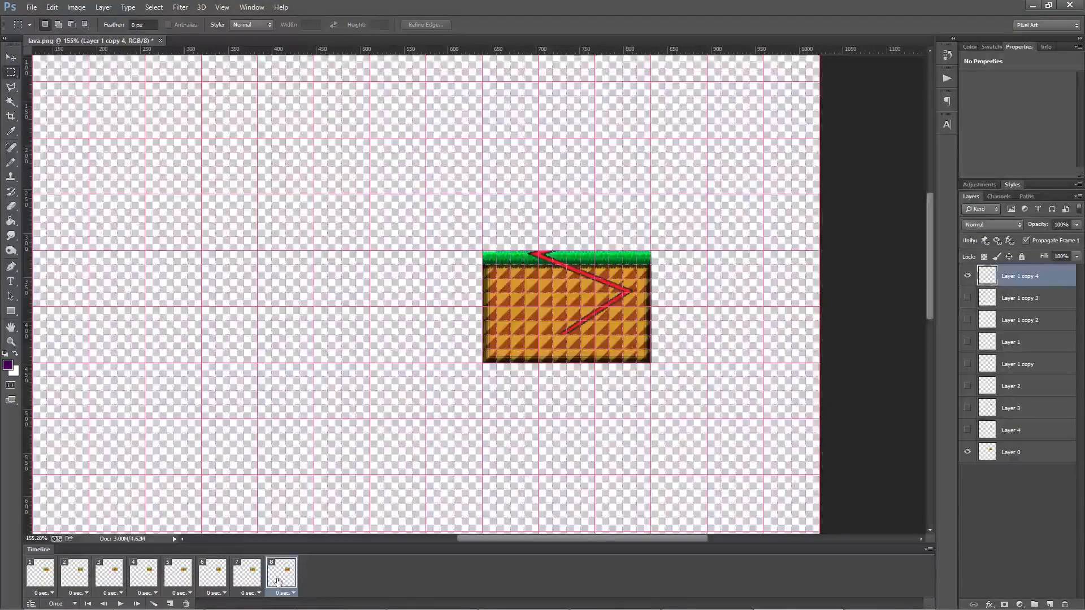
left_click_drag(249, 584, 94, 577)
Move the Layer 1 copy 4 frame to fourth place and the full thin bolt, Layer 1 copy, to fifth.
left_click(277, 581)
key("space")
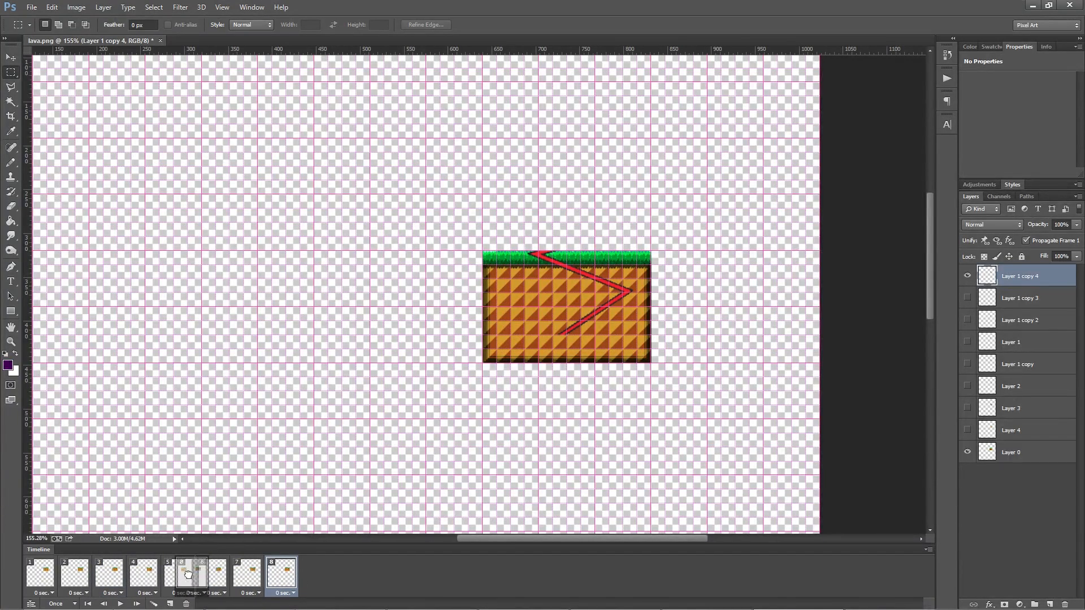
left_click_drag(283, 583, 165, 578)
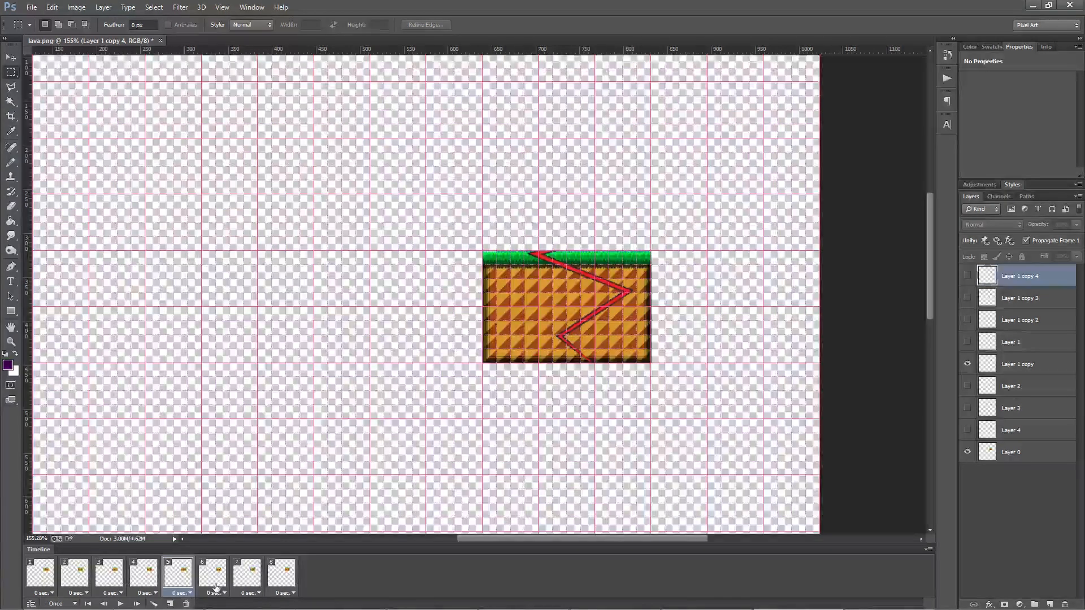
Check the order of the growing bolt stages in animation frames 1 to 4.
left_click(38, 581)
left_click(77, 575)
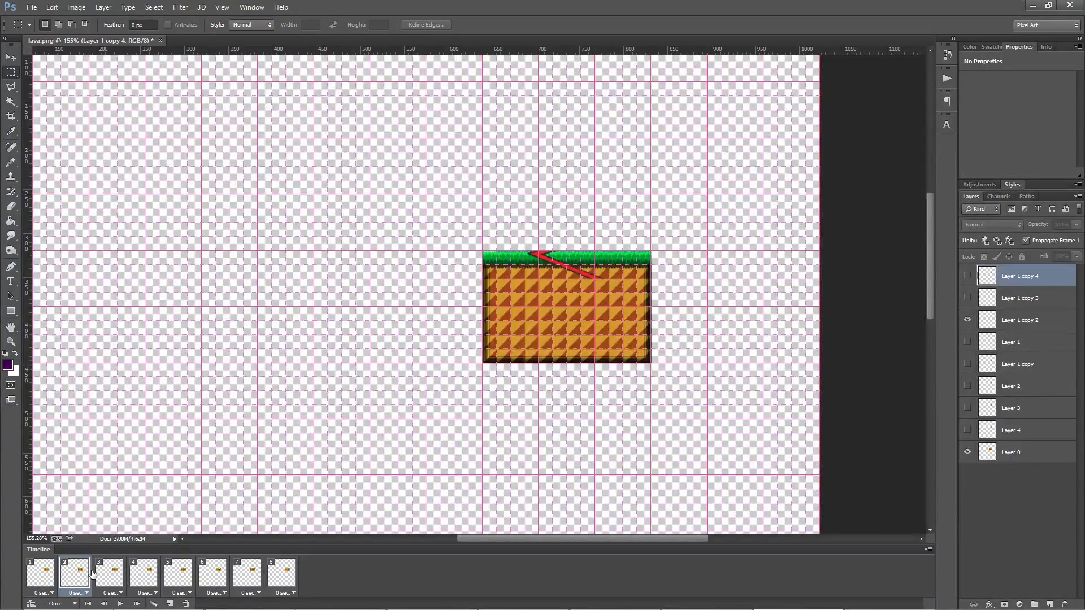
left_click(41, 571)
left_click(76, 573)
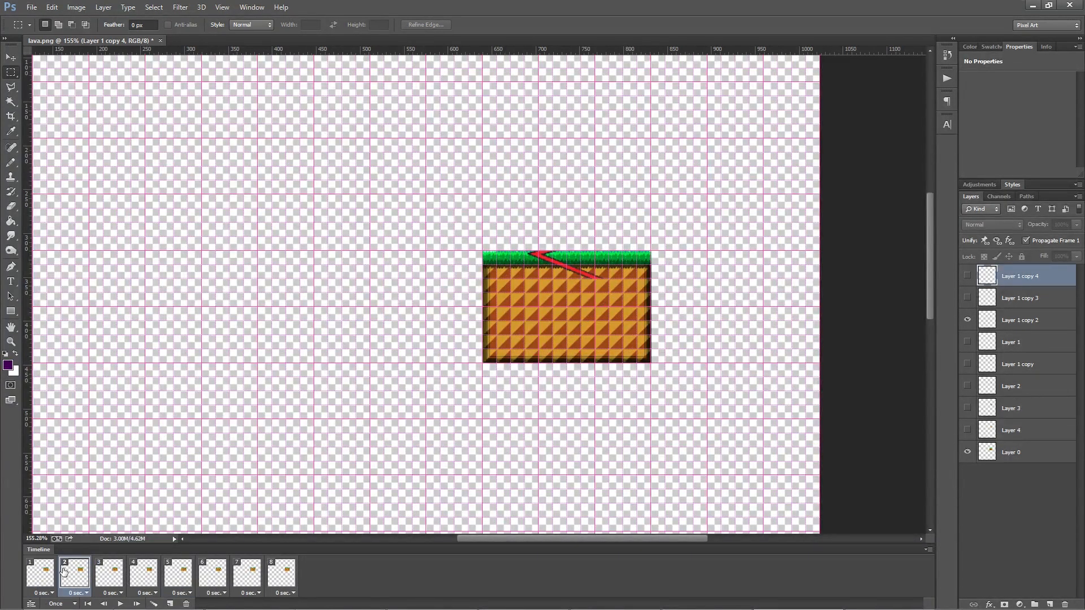
left_click(107, 573)
left_click(139, 577)
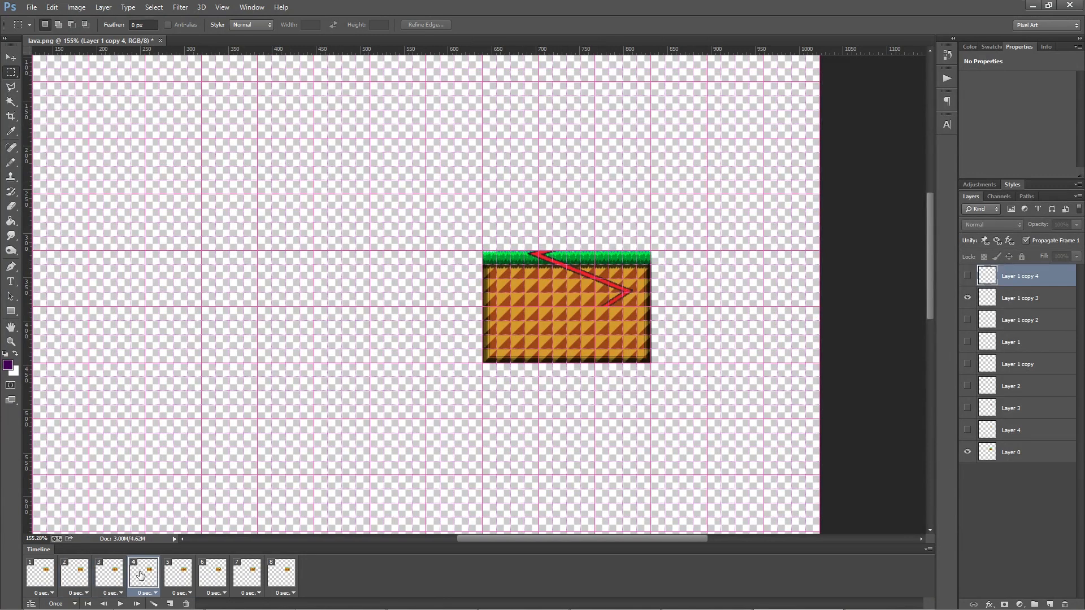
Reorder the last three animation frames so the bolt thickens from Layer 2 through Layer 3 to Layer 4.
left_click(283, 579)
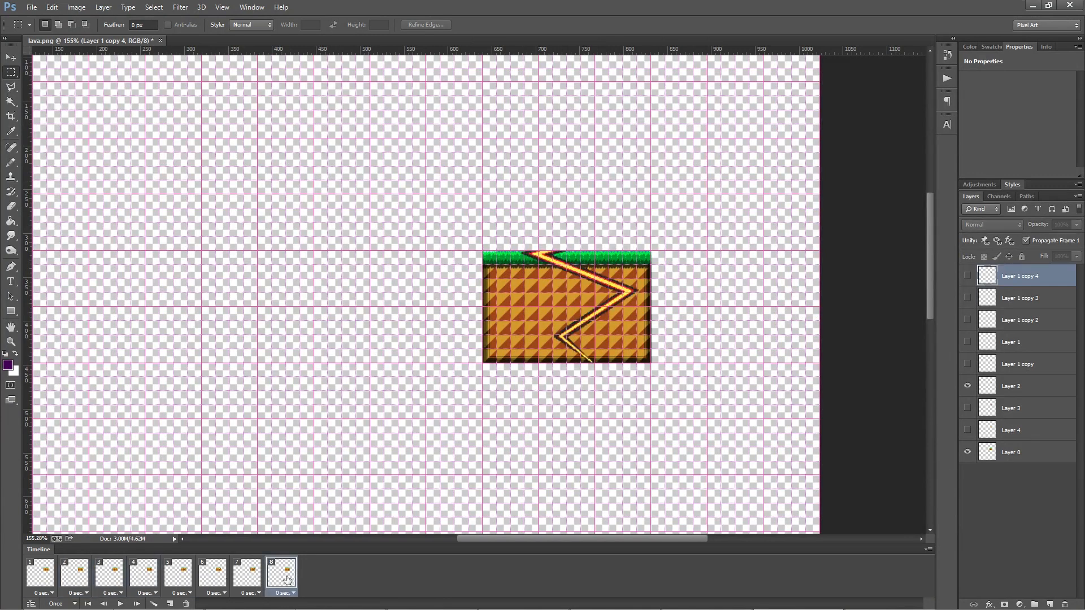
left_click(248, 579)
left_click(207, 577)
left_click(187, 578)
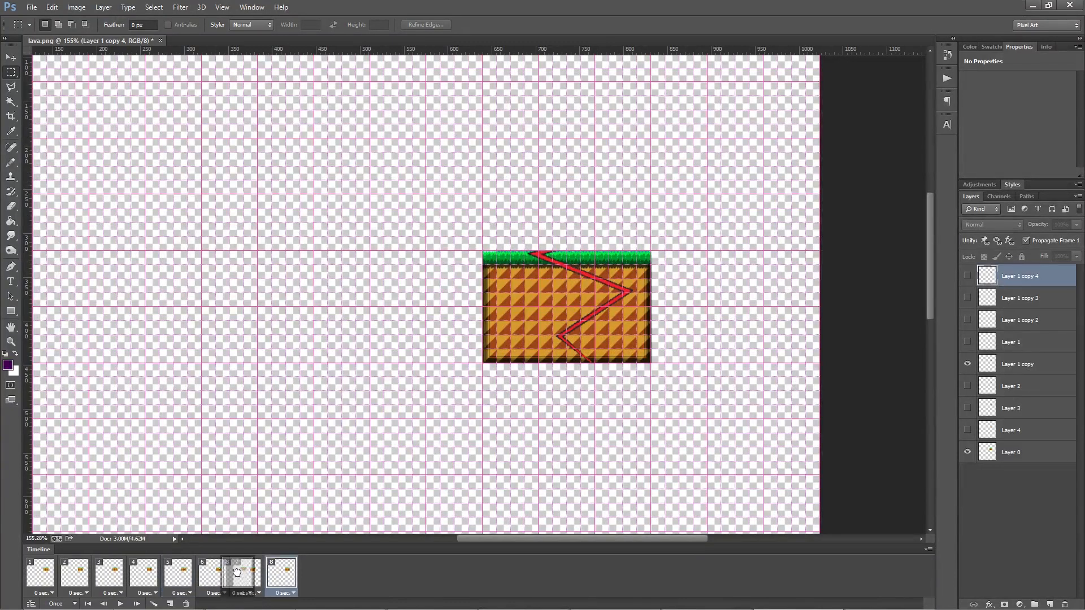
left_click(213, 576)
left_click(252, 576)
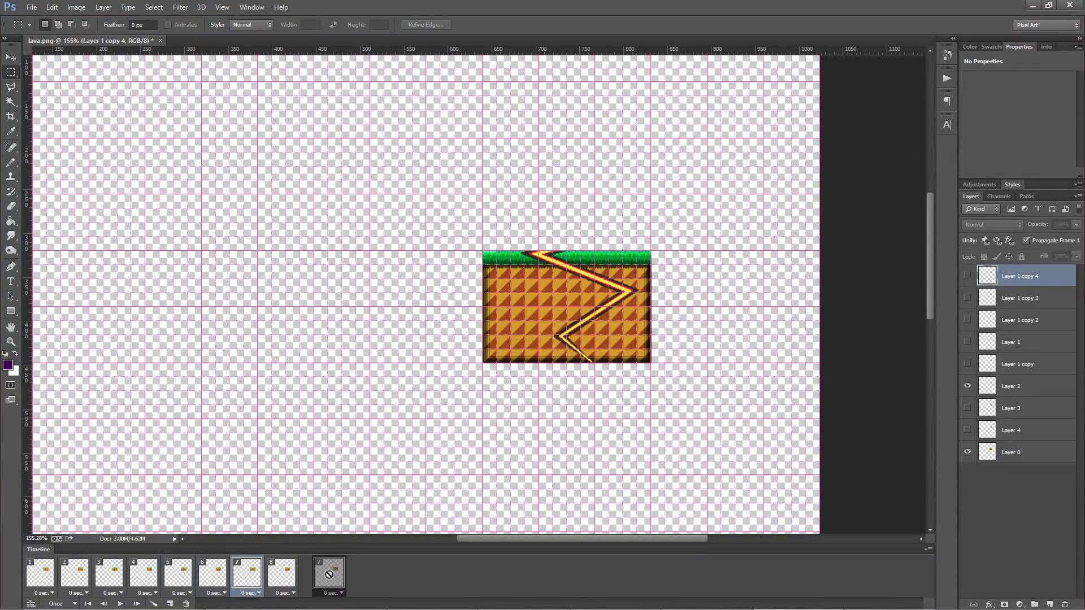
left_click(282, 576)
Step through animation frames 1 to 8 to check the complete bolt sequence.
left_click(33, 570)
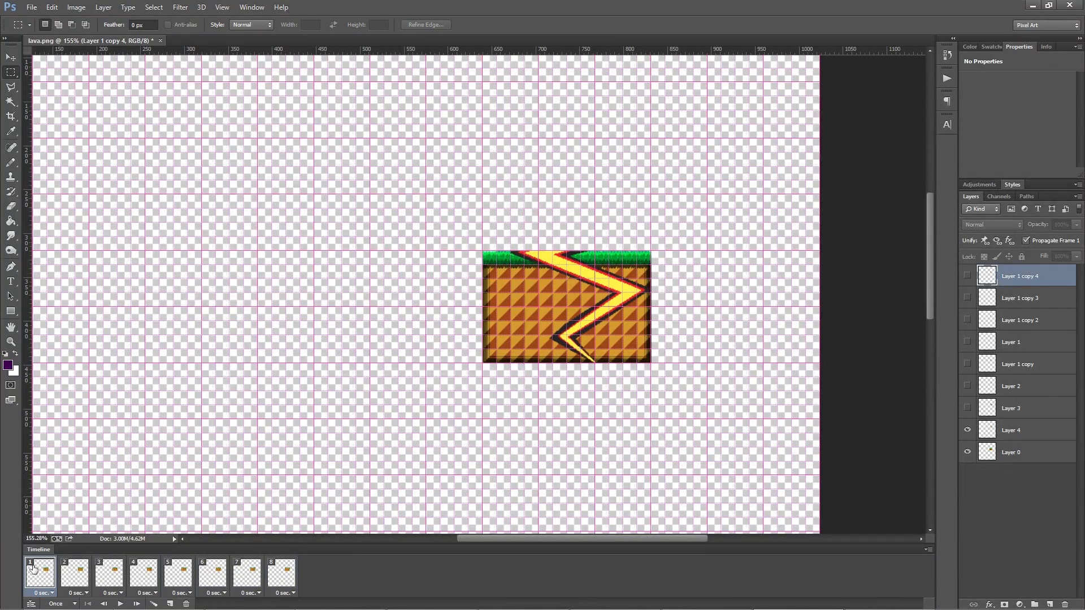
left_click(68, 572)
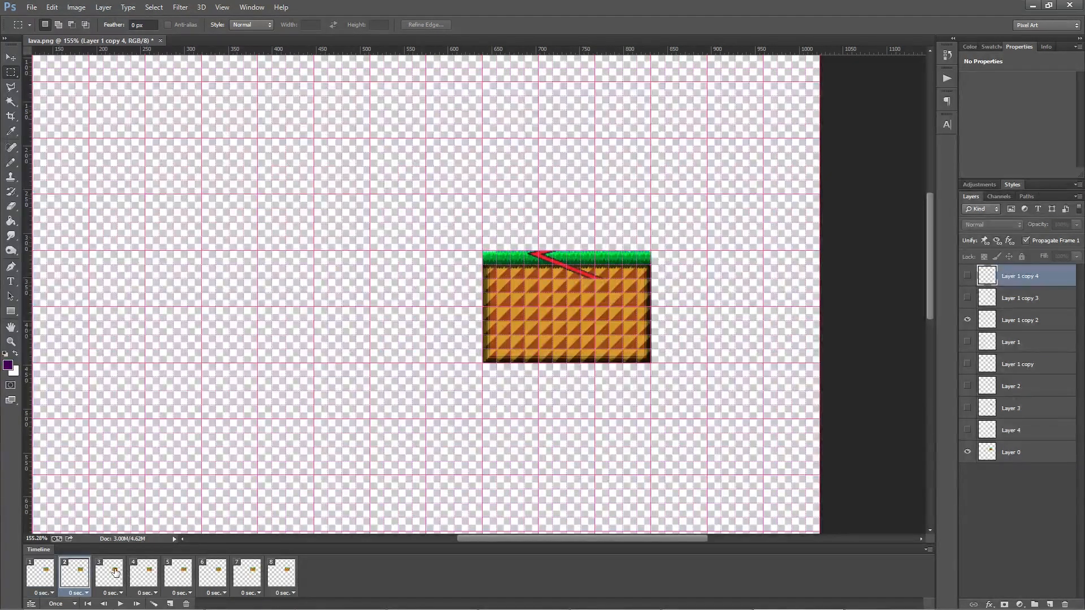
left_click(113, 572)
left_click(142, 574)
left_click(179, 576)
left_click(199, 579)
left_click(240, 577)
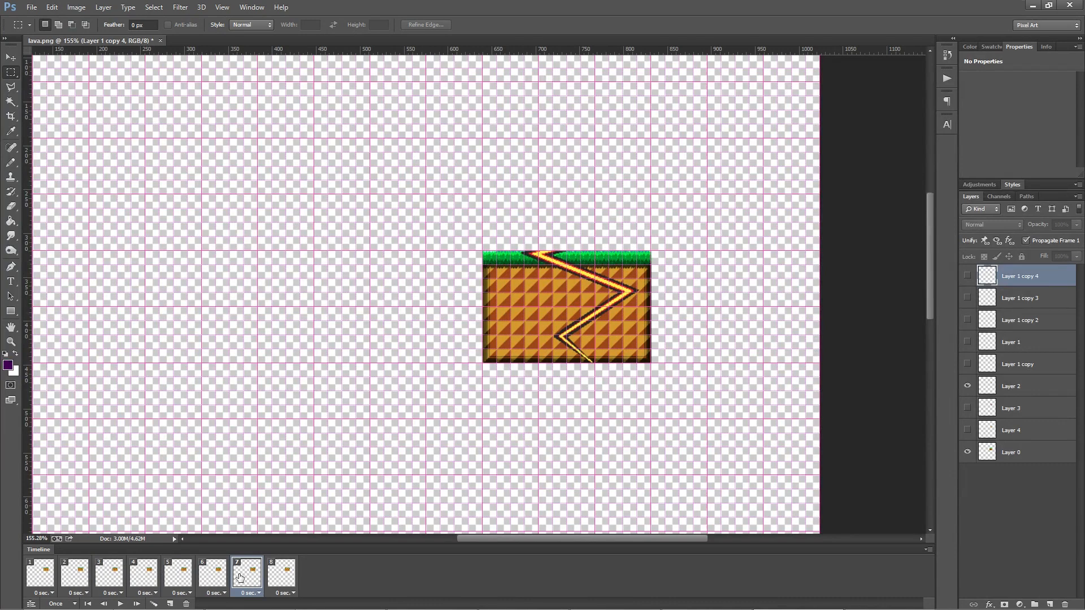
left_click(273, 576)
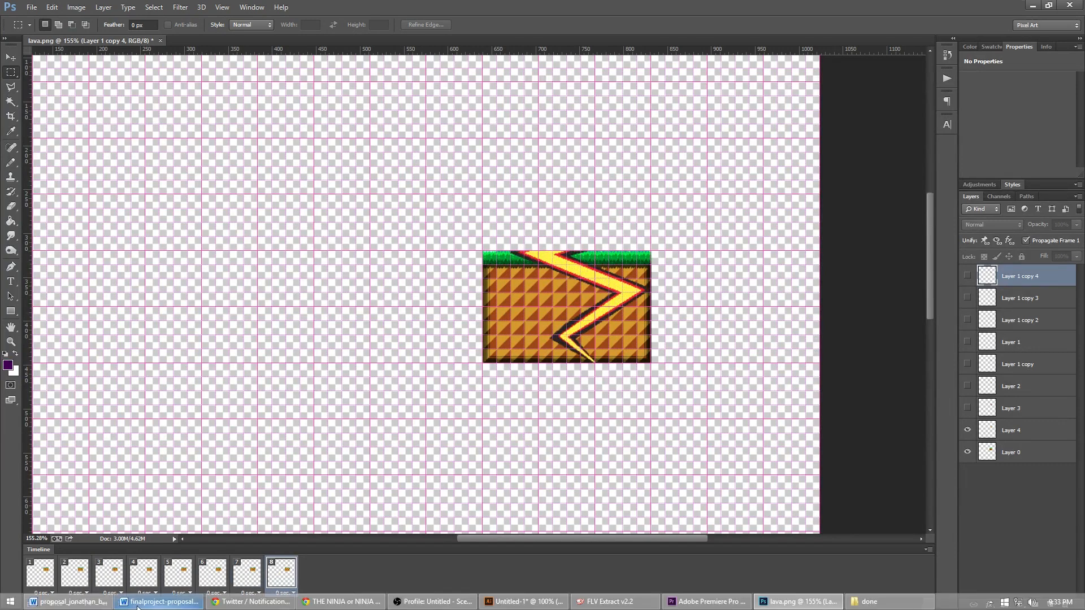
Set the delay of animation frames 1 to 4 to 0.1 seconds each.
left_click(44, 594)
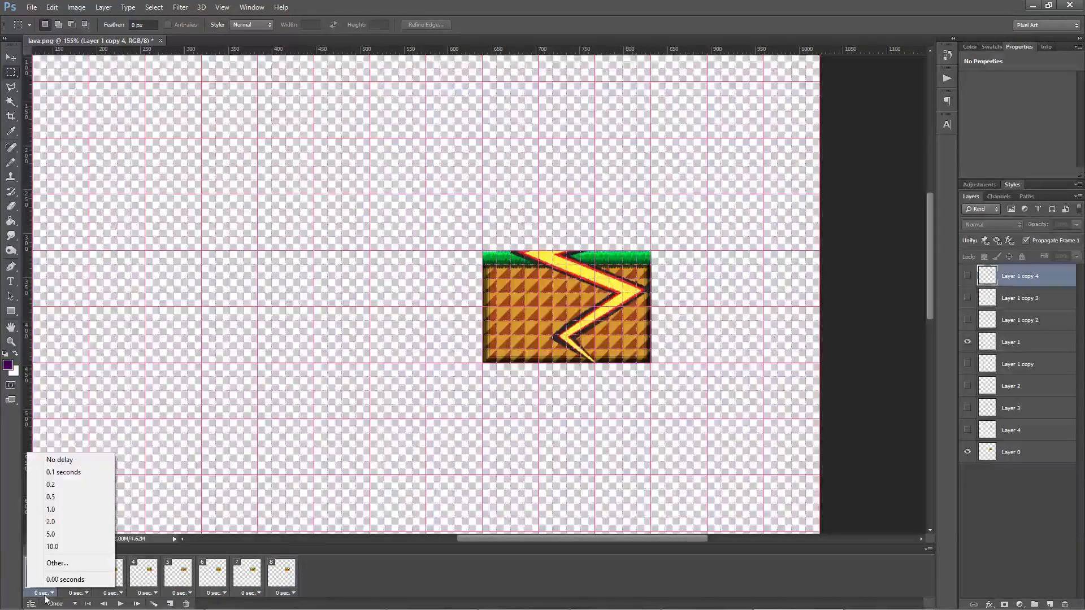
left_click(79, 474)
left_click(74, 594)
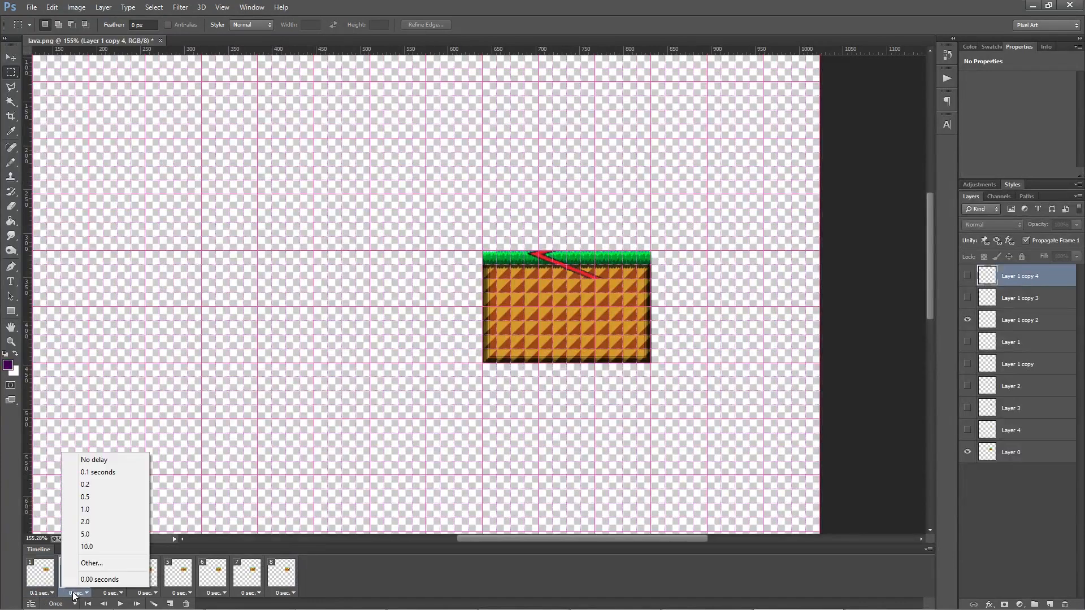
left_click(115, 473)
left_click(112, 594)
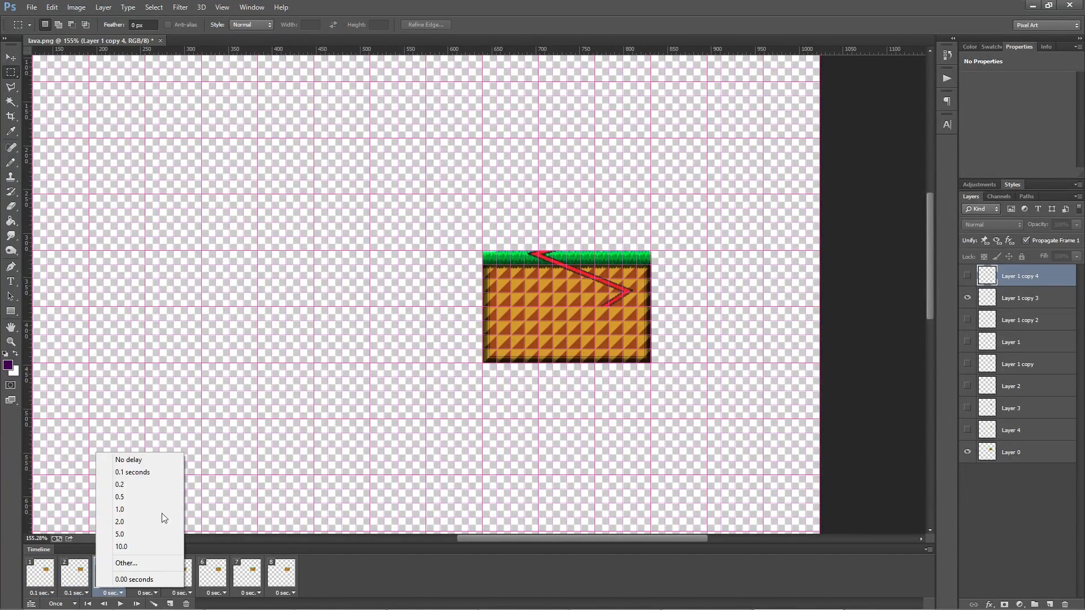
left_click(127, 473)
left_click(141, 593)
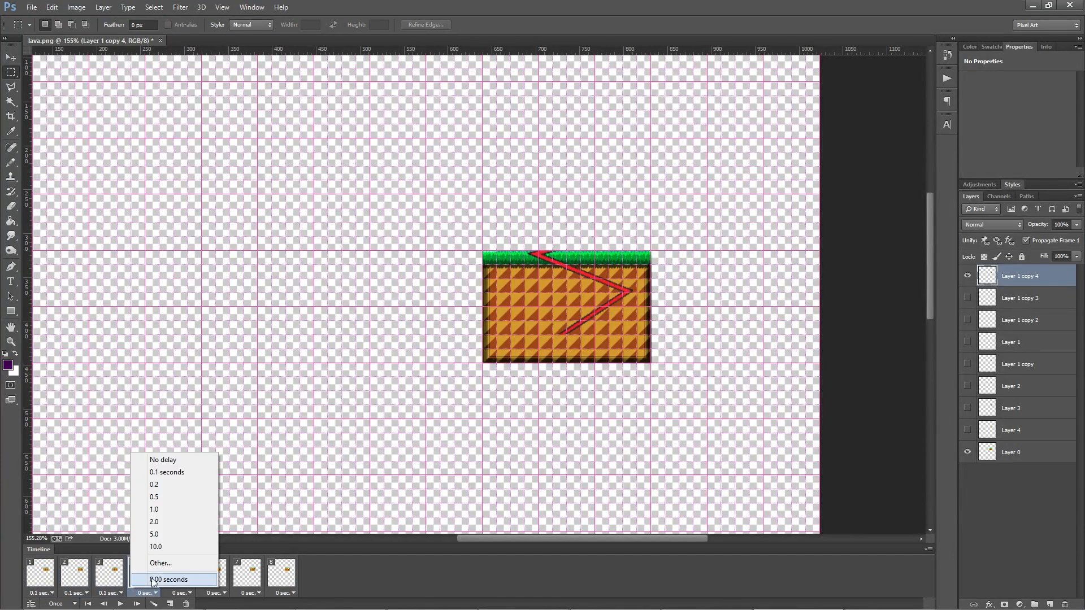
left_click(172, 474)
Set the delay of animation frames 5 to 8 to 0.1 seconds each.
left_click(180, 593)
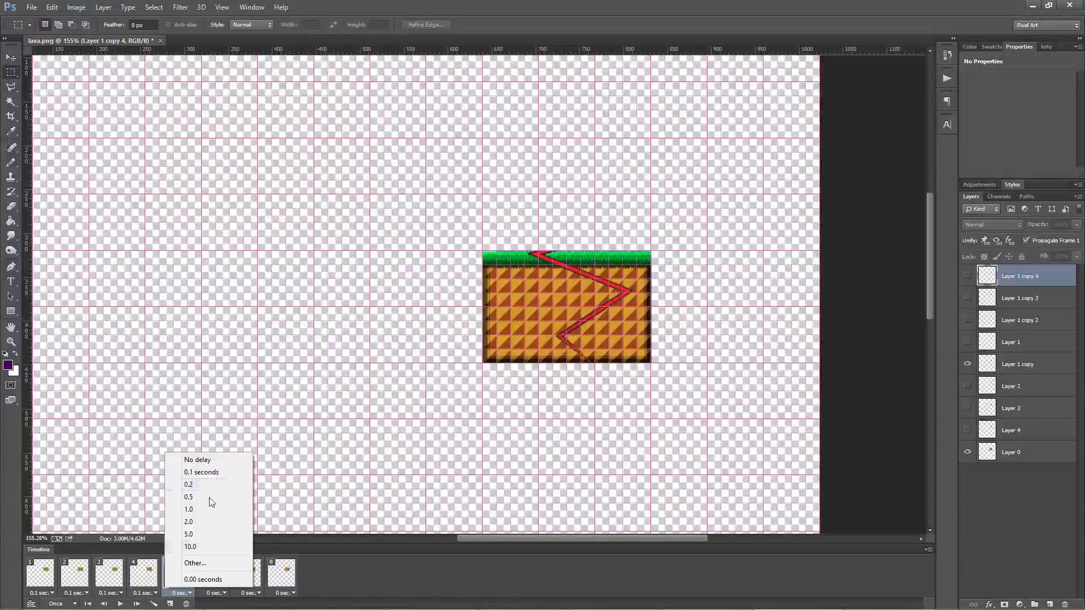
left_click(210, 474)
left_click(222, 592)
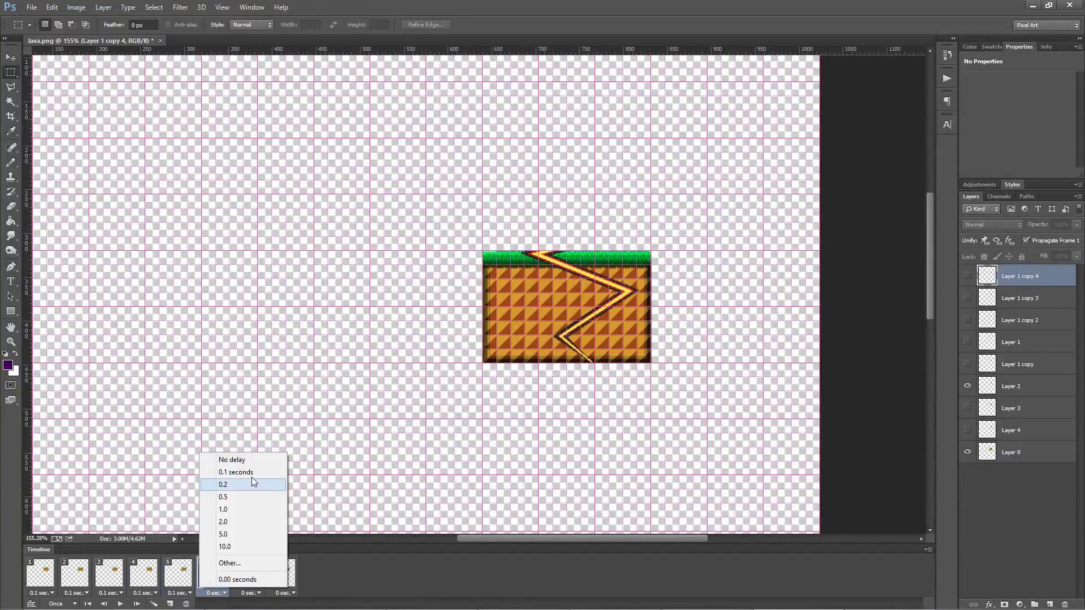
left_click(244, 474)
left_click(252, 594)
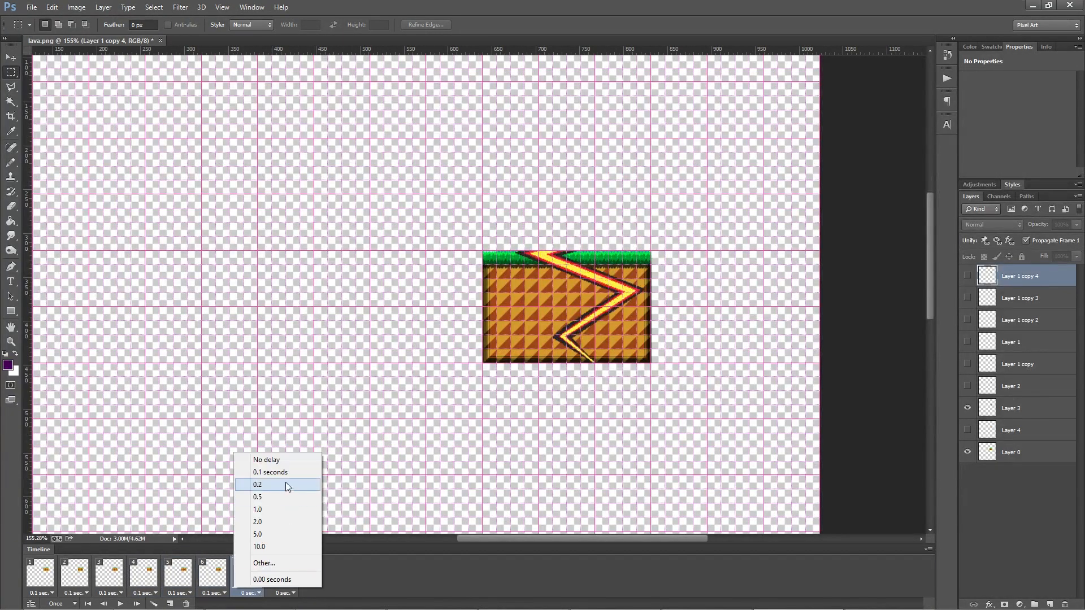
left_click(286, 474)
left_click(287, 590)
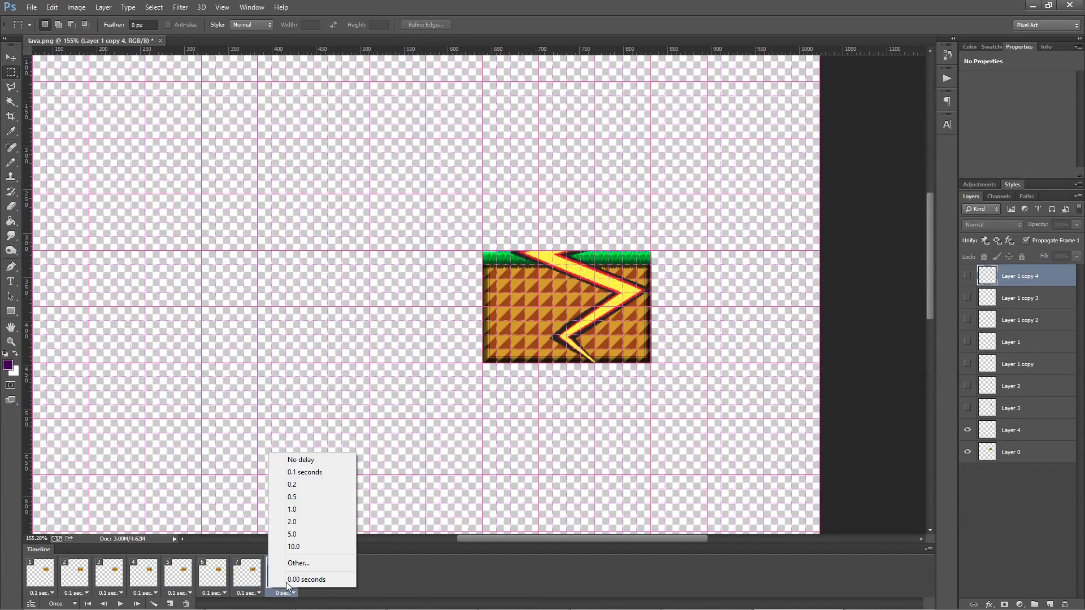
left_click(330, 472)
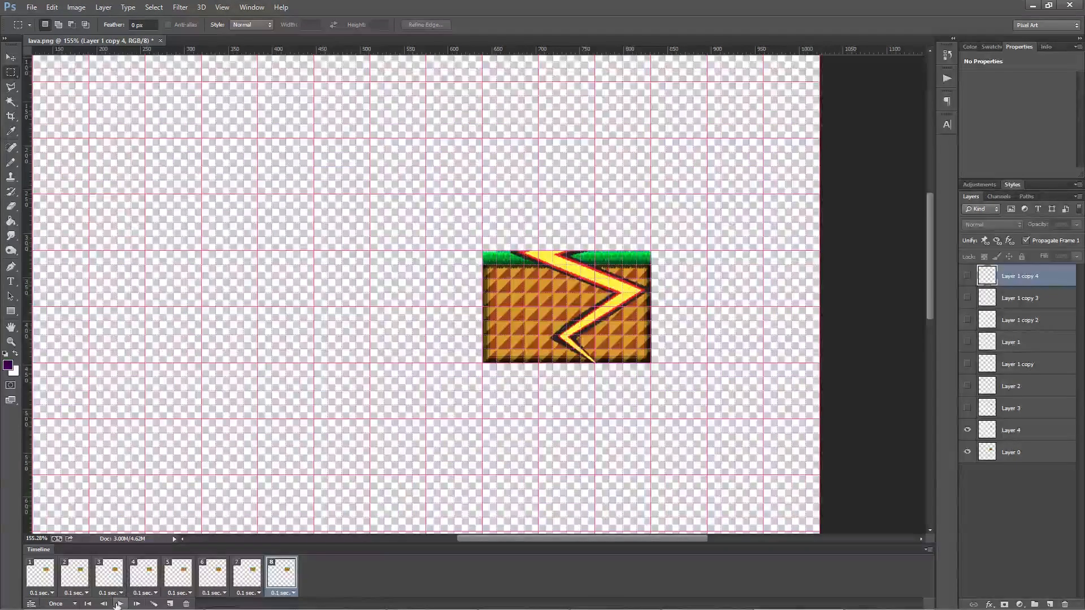
Set the animation to loop Forever, then play it as a preview and stop it.
left_click(63, 604)
left_click(75, 574)
left_click(120, 604)
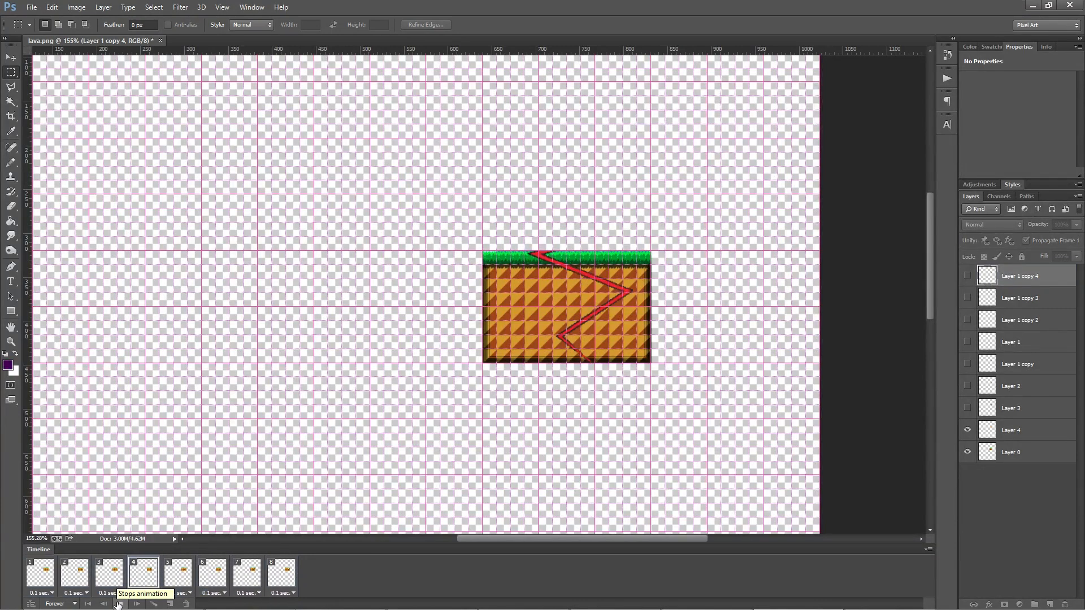
left_click(120, 604)
left_click(32, 7)
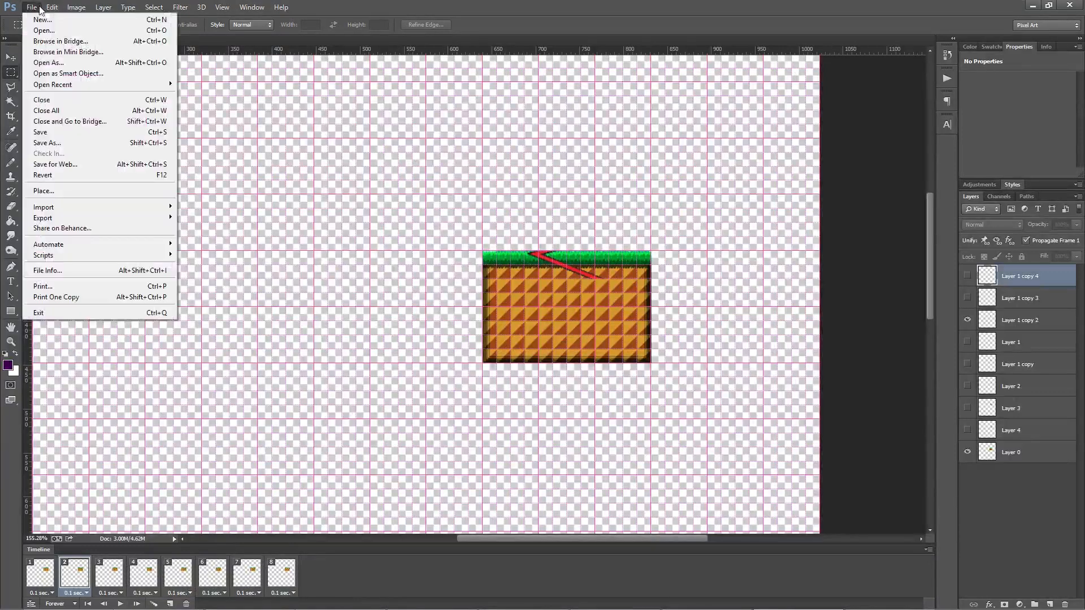
left_click(90, 164)
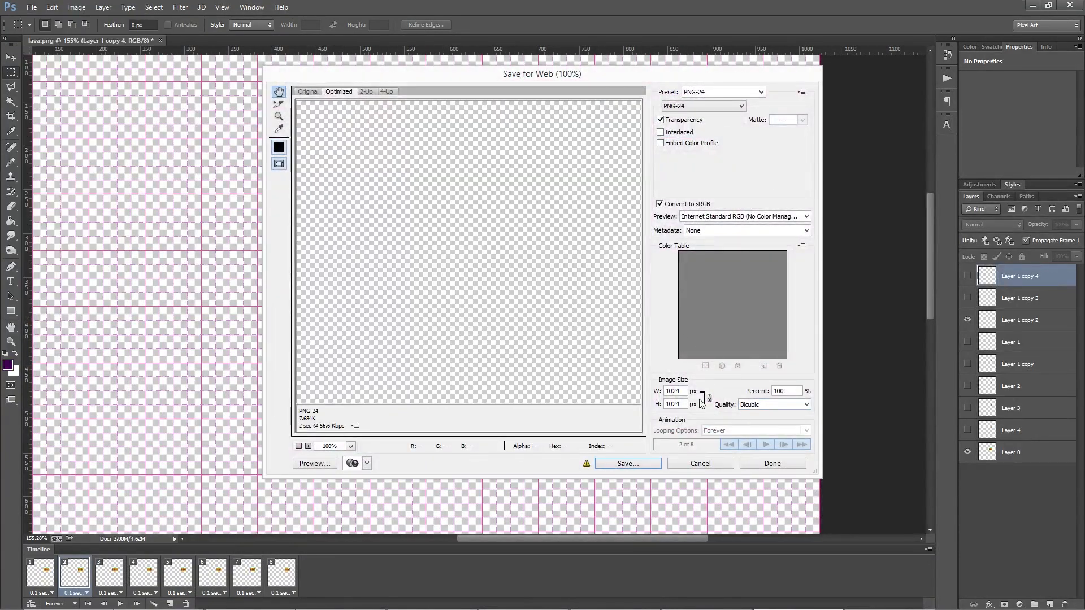
left_click(705, 111)
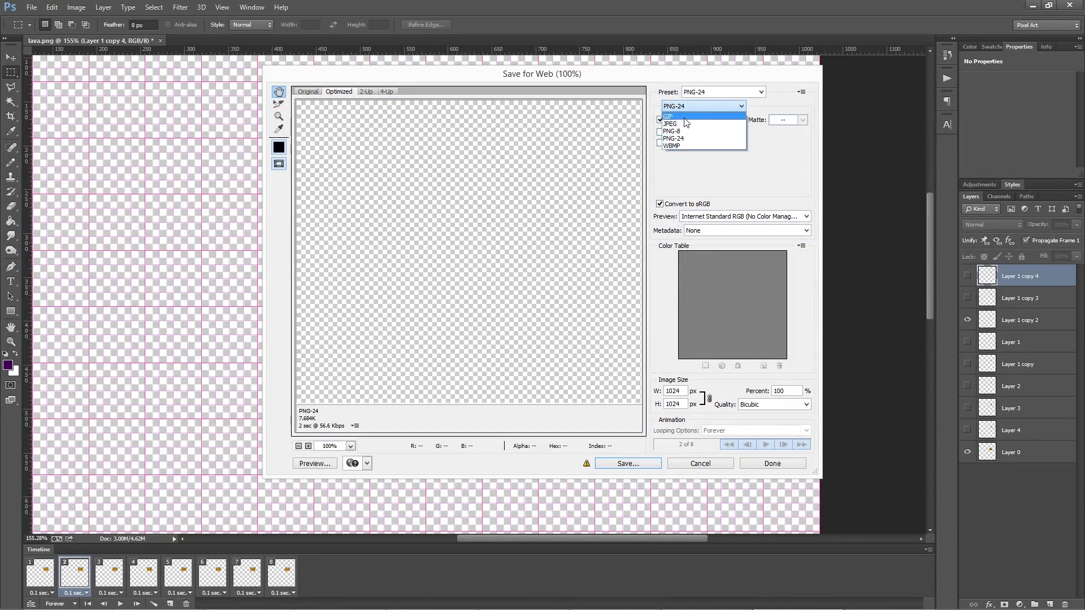
left_click(692, 107)
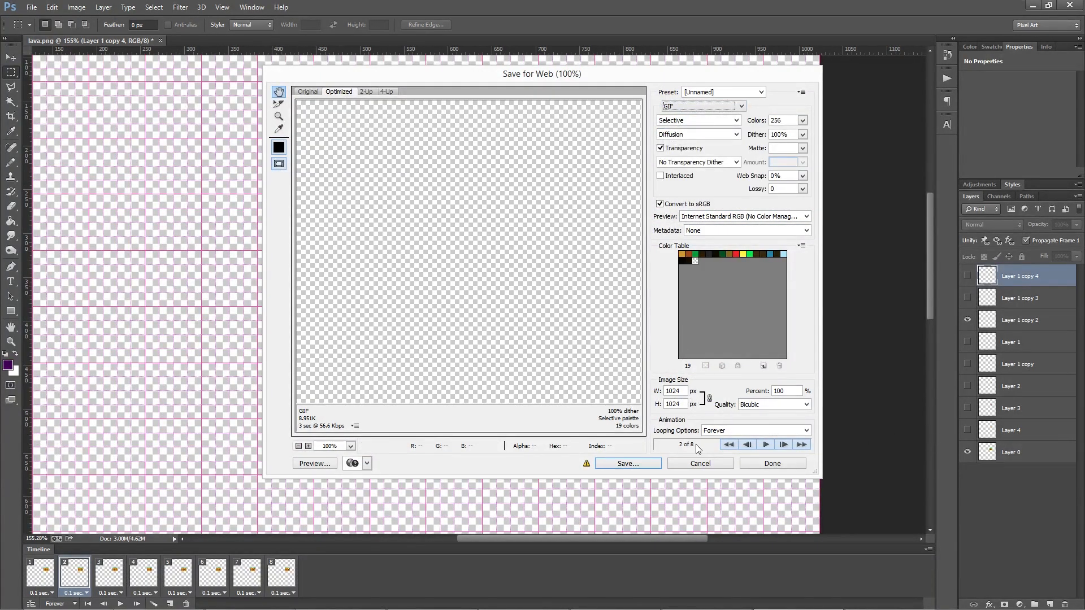
left_click(690, 464)
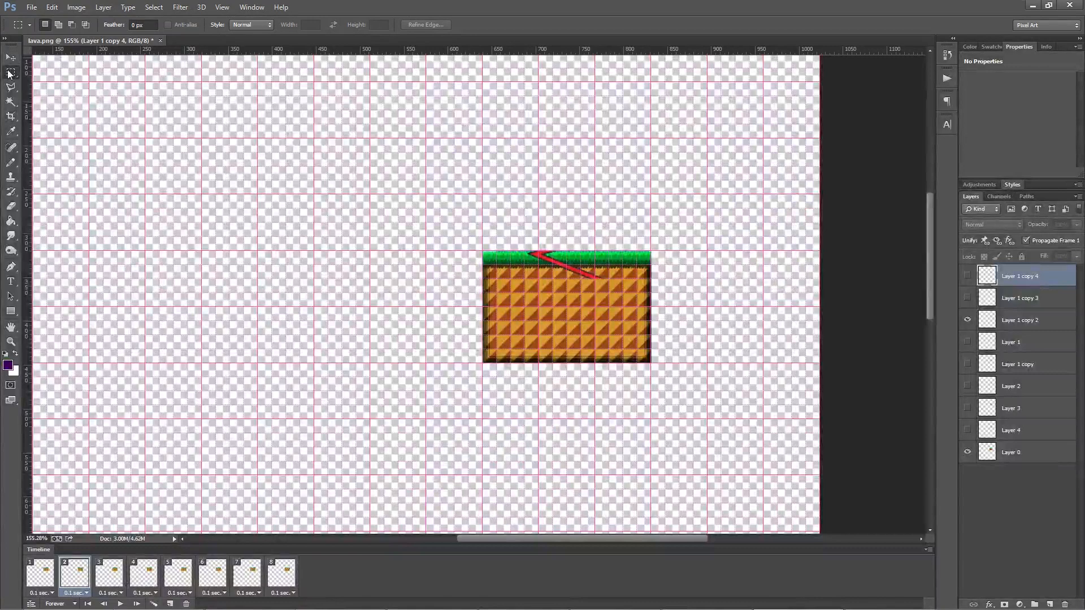
Try placing a merged copy of frame 2's tile on a new layer up and left of the original, and remove that copy.
left_click_drag(483, 252, 651, 362)
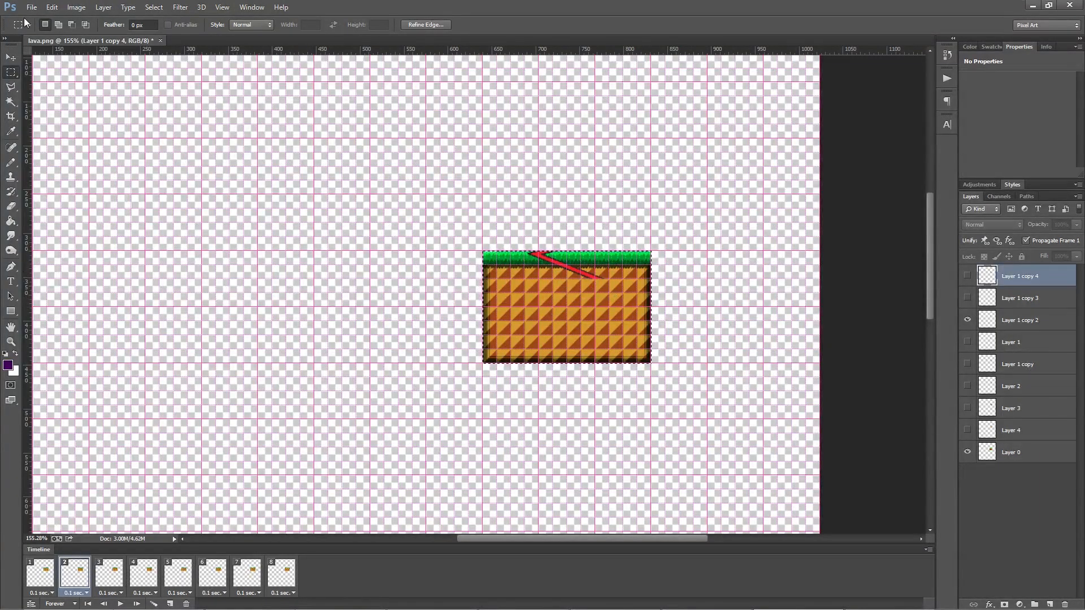
left_click(60, 8)
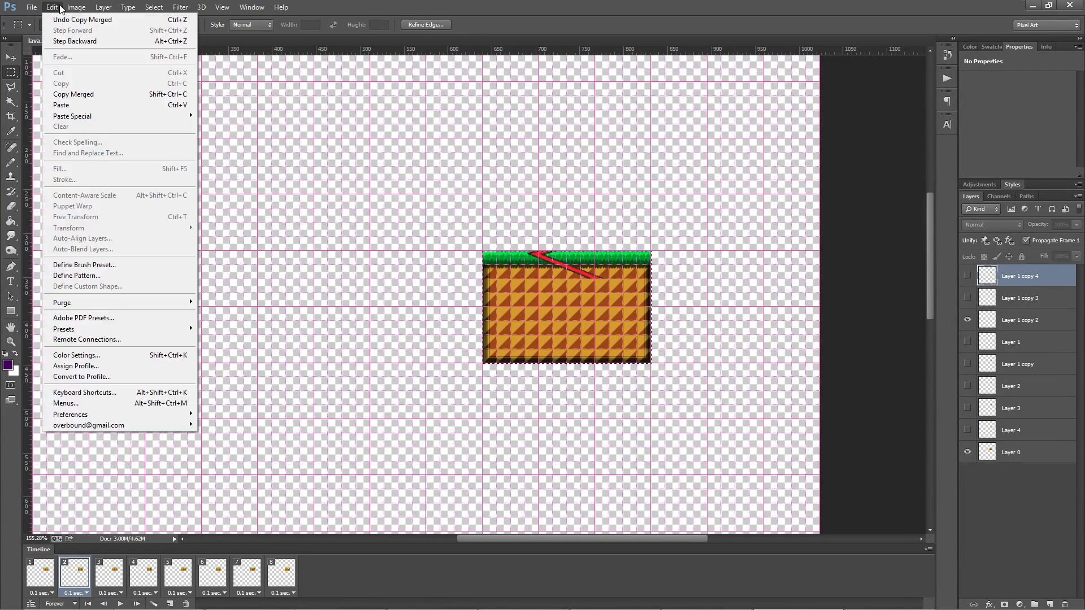
left_click(98, 97)
key("ctrl+v")
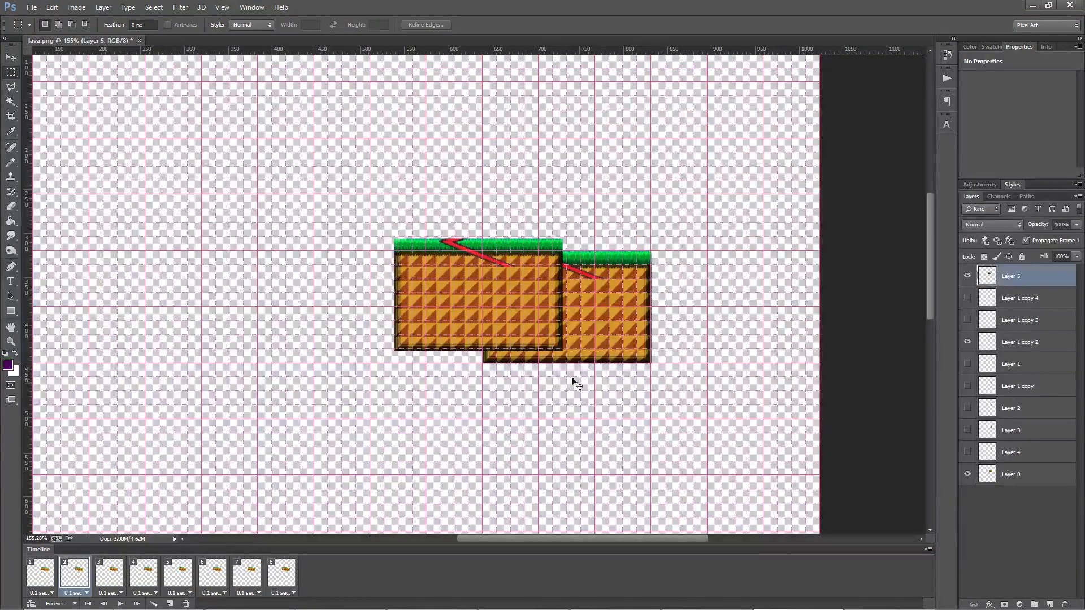
left_click_drag(457, 239, 224, 153)
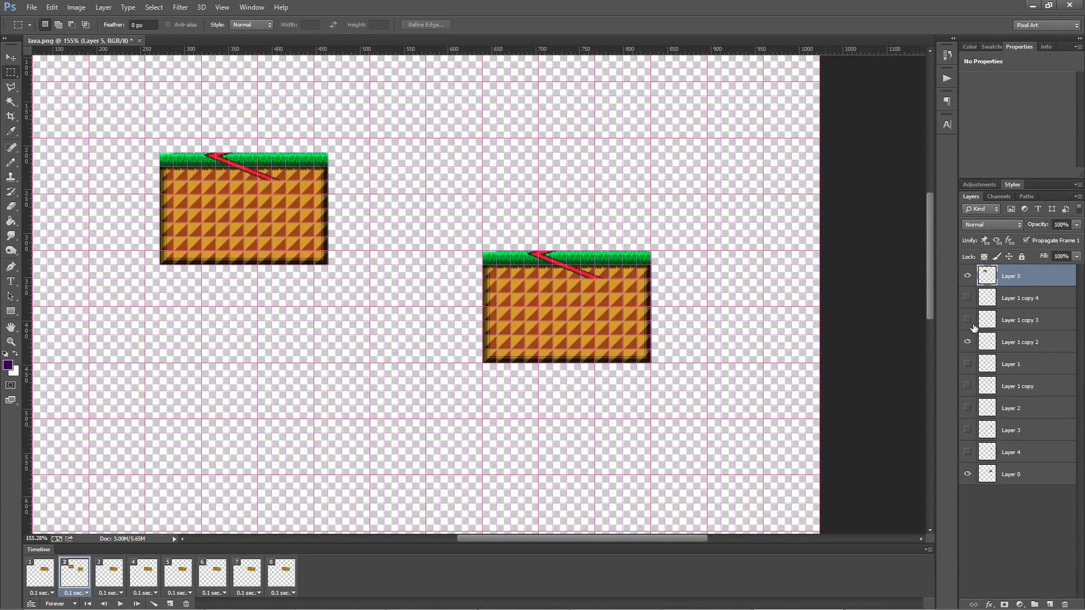
key("Delete")
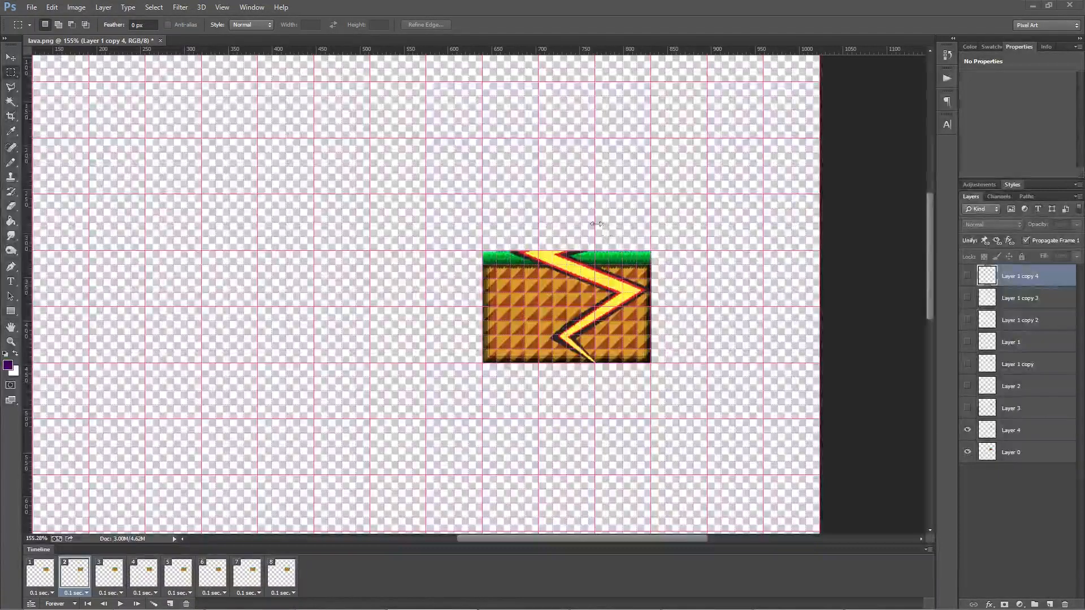
Copy frame 2's lava tile to a new layer and place the copy up and left of the original.
left_click_drag(484, 251, 651, 363)
key("ctrl+j")
left_click_drag(609, 322, 328, 266)
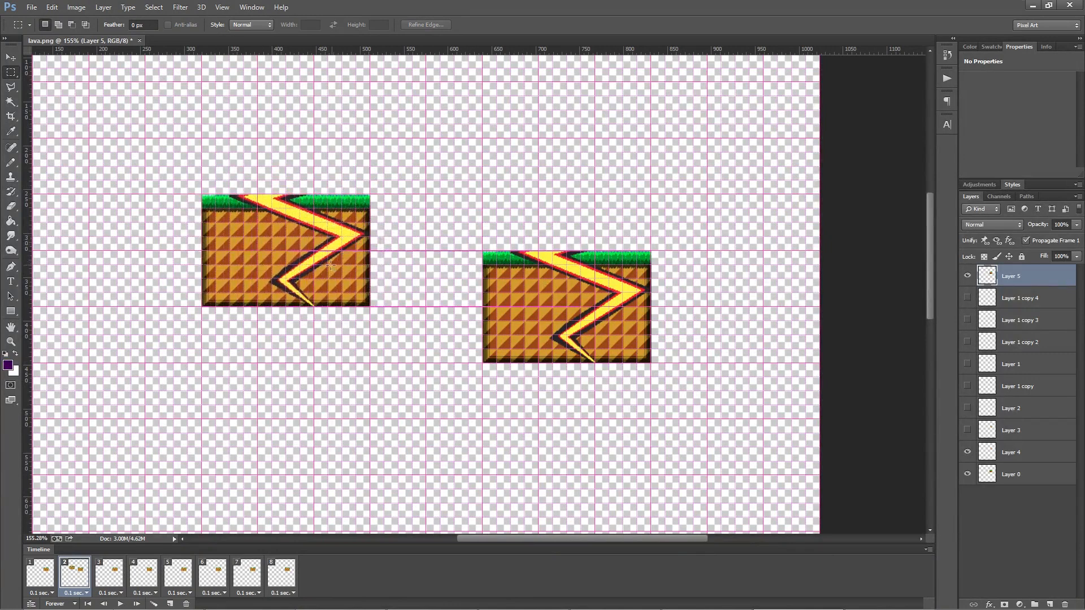
Delete the yellow fill inside the copied tile's bolt, then clear the selection.
key("w")
left_click(271, 203)
key("Delete")
left_click(11, 72)
left_click(238, 148)
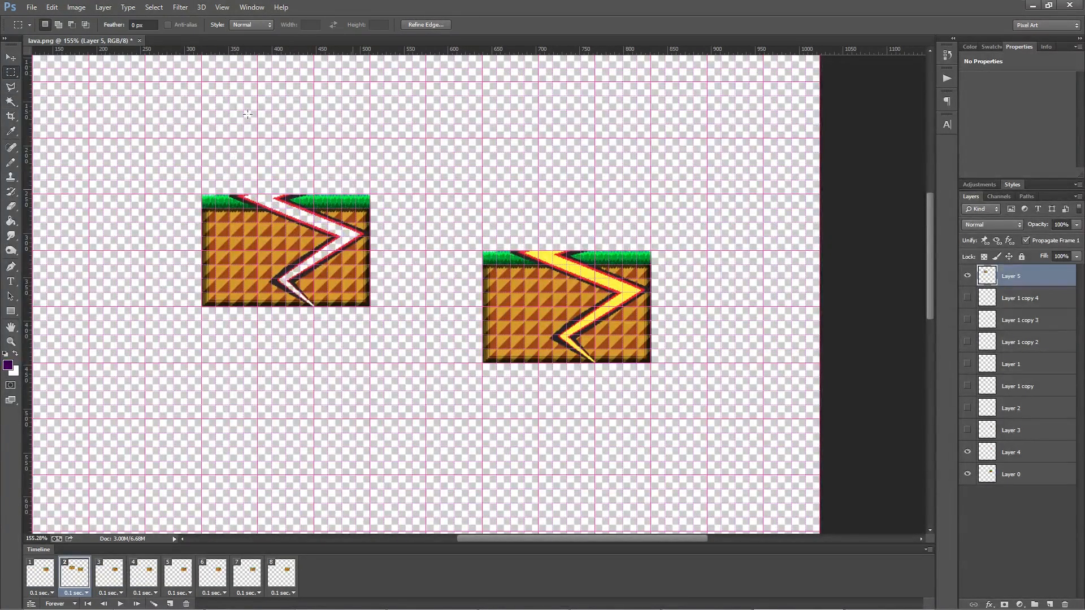
Hide the grid lines over the canvas.
left_click_drag(374, 189, 557, 299)
left_click_drag(318, 139, 433, 204)
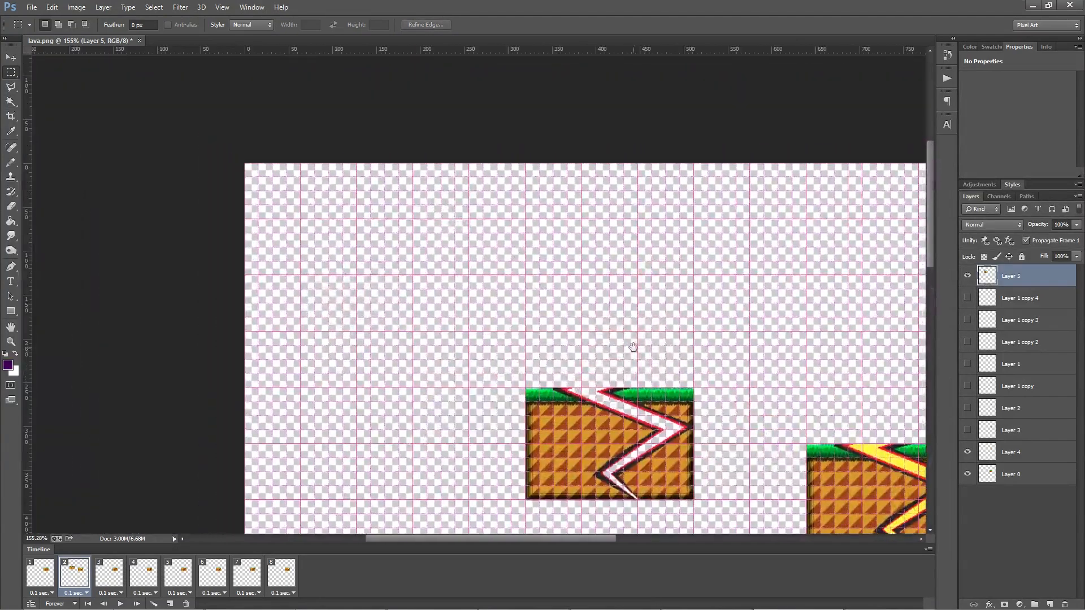
key("ctrl+r")
key("ctrl+apostrophe")
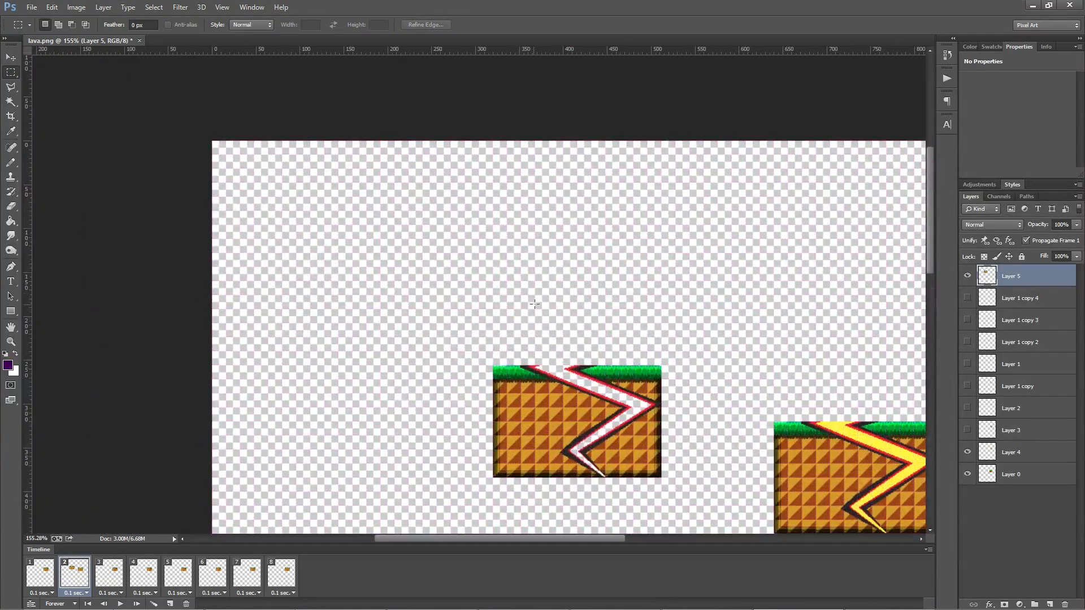
Fill a square selection of about 64 px above the copied tile with red sampled from the bolt's outline.
scroll(572, 291, "up", 5)
left_click_drag(401, 152, 541, 293)
key("g")
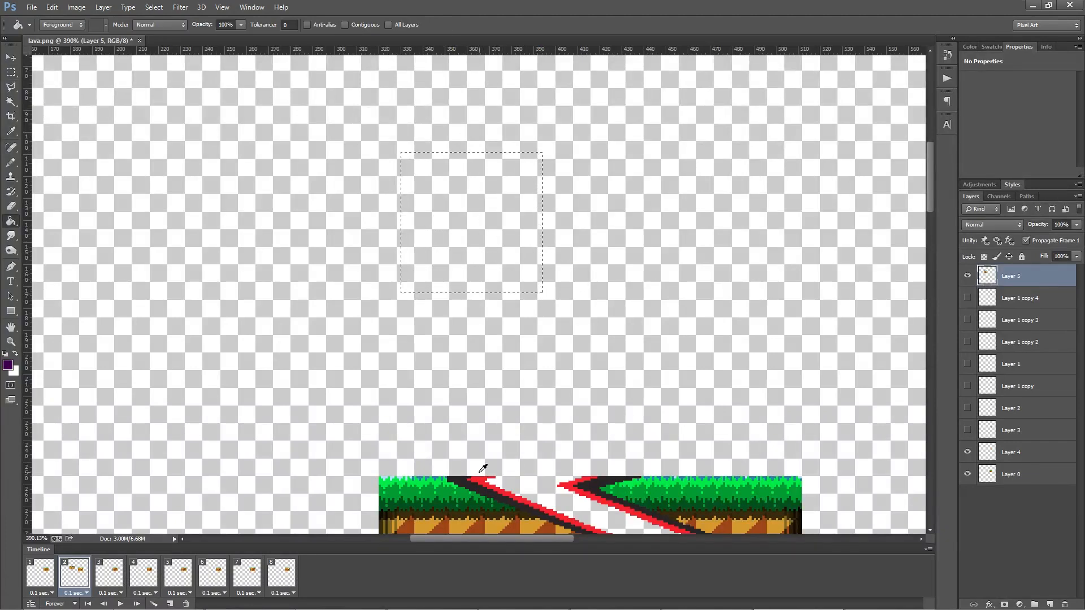
left_click(485, 477, "alt")
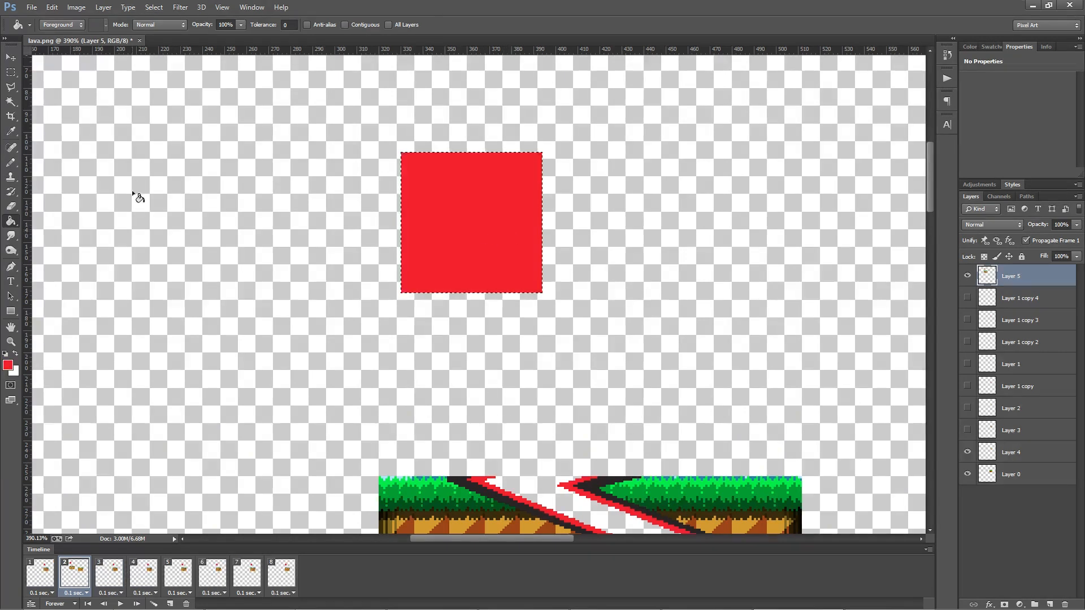
Set the foreground color to orange ed971b for the Pencil tool.
left_click(10, 162)
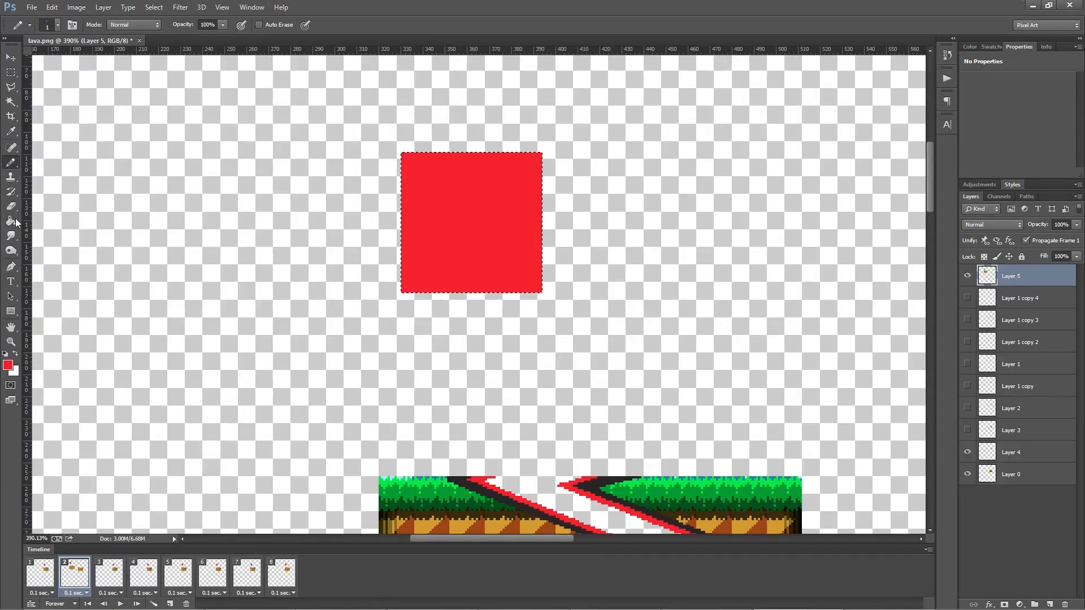
key("alt")
left_click(8, 364)
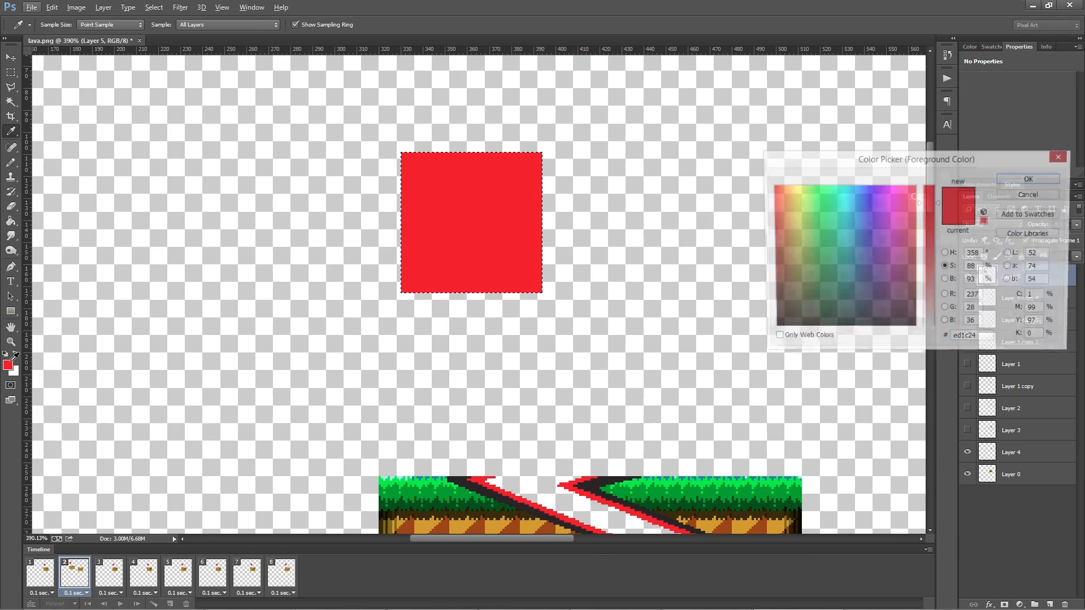
left_click_drag(934, 247, 931, 233)
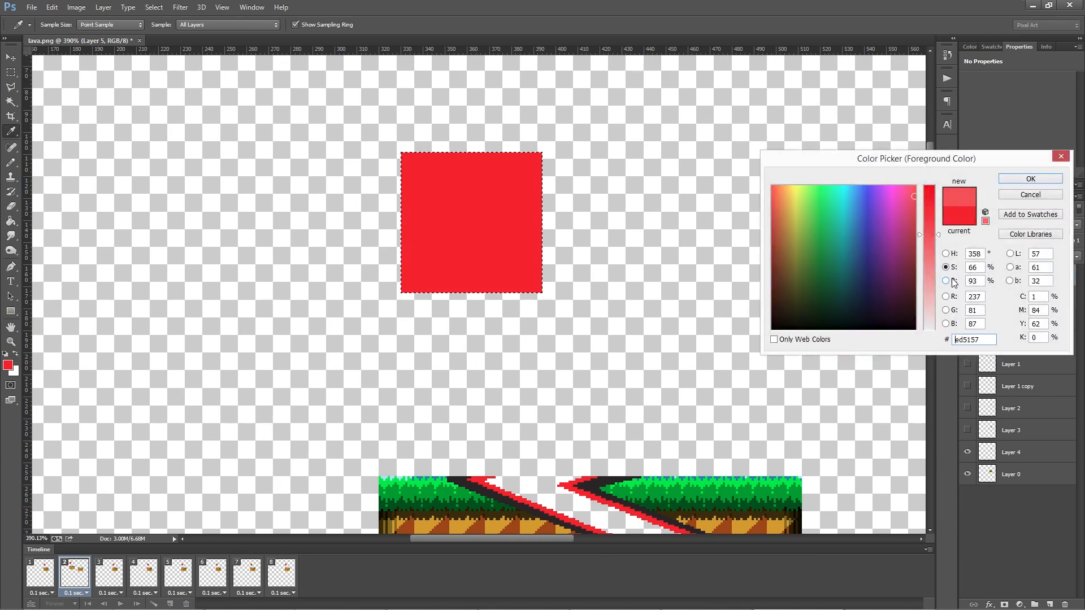
left_click(945, 281)
left_click_drag(788, 221, 786, 202)
left_click(1017, 179)
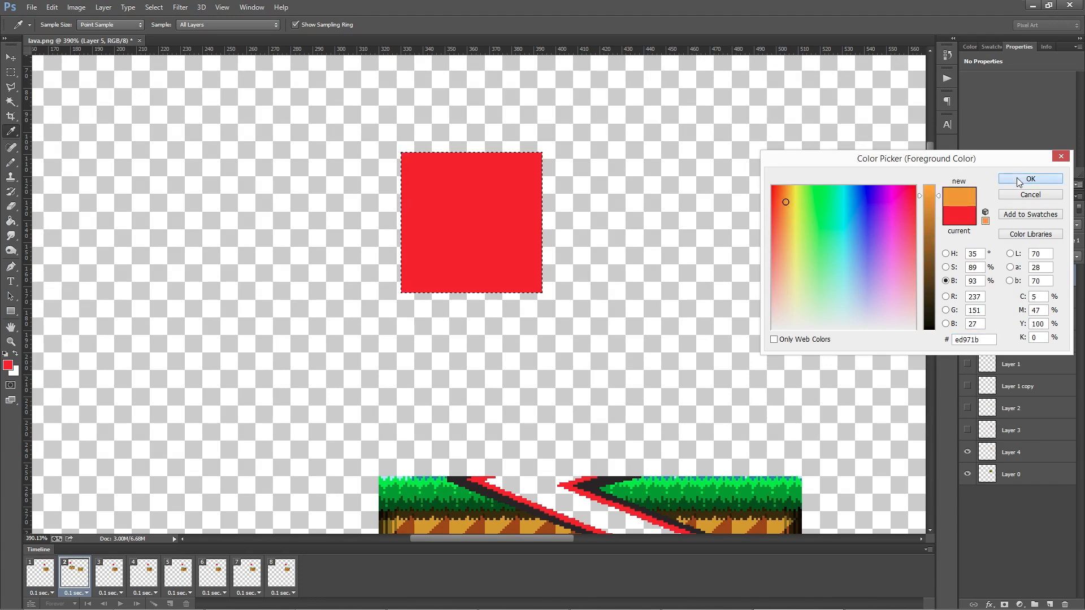
Draw two vertical and two horizontal orange guide lines across the red square with a 1 px pencil.
key("b")
scroll(443, 203, "up", 4)
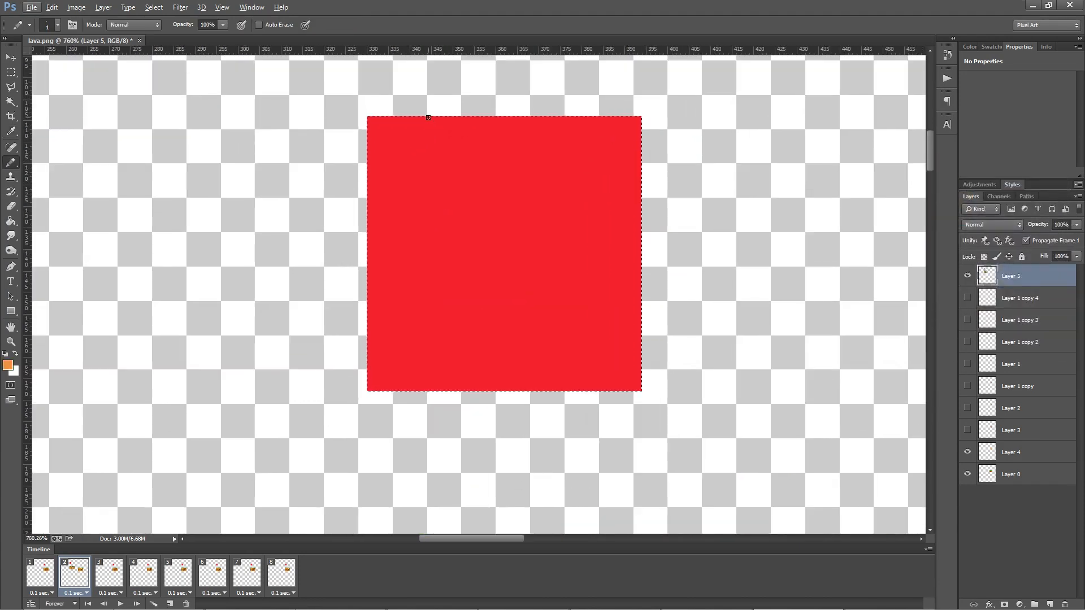
left_click_drag(429, 119, 434, 382)
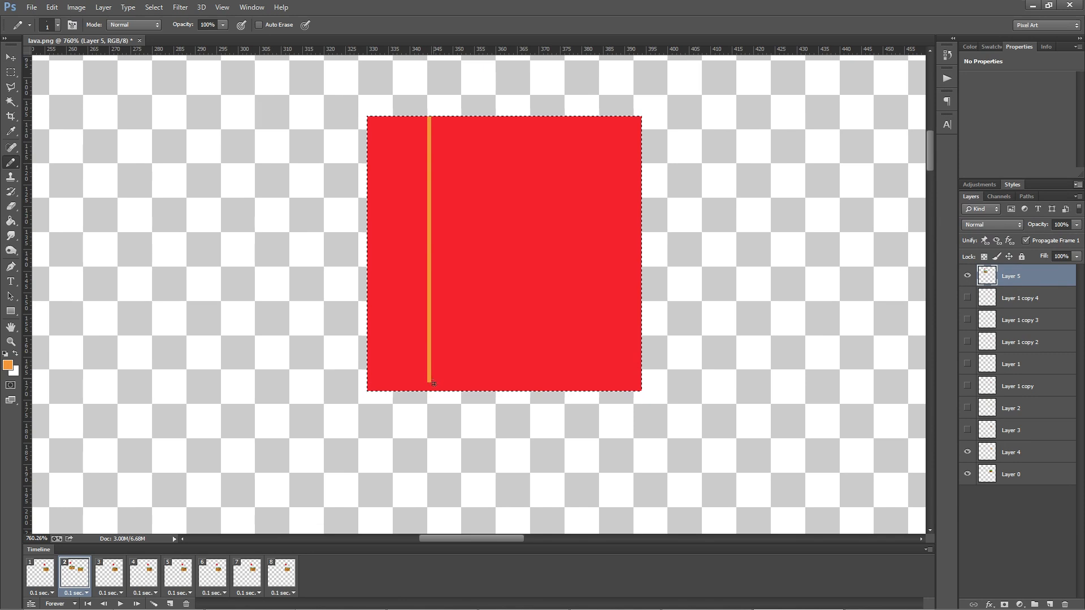
left_click(574, 119, "shift")
mouse_move(574, 119)
left_mouse_down()
mouse_move(575, 318)
mouse_move(611, 379)
left_mouse_up()
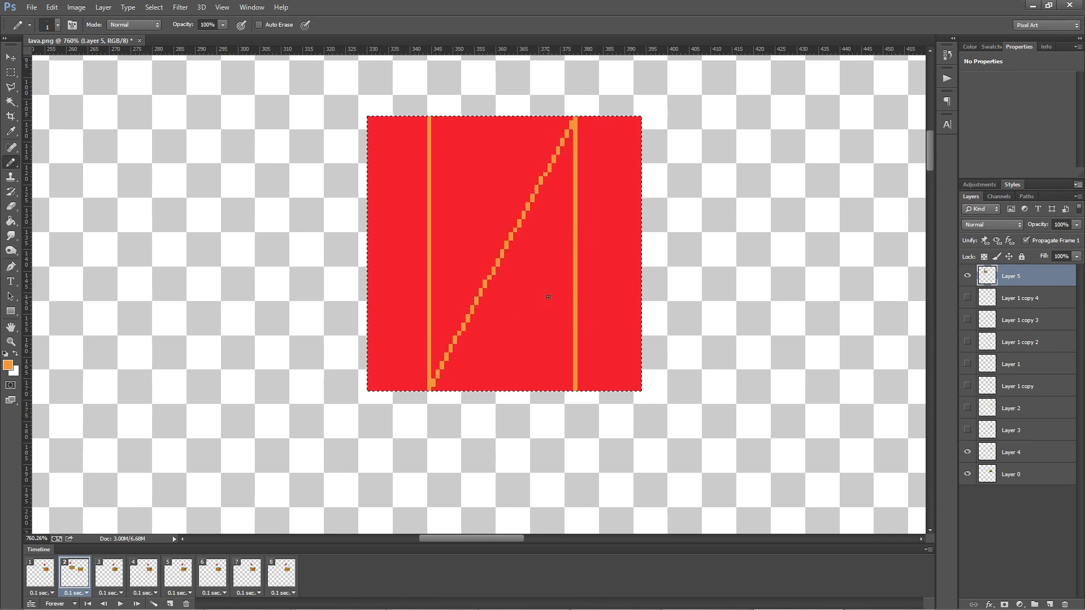
left_click(371, 185, "shift")
left_click(640, 183, "shift")
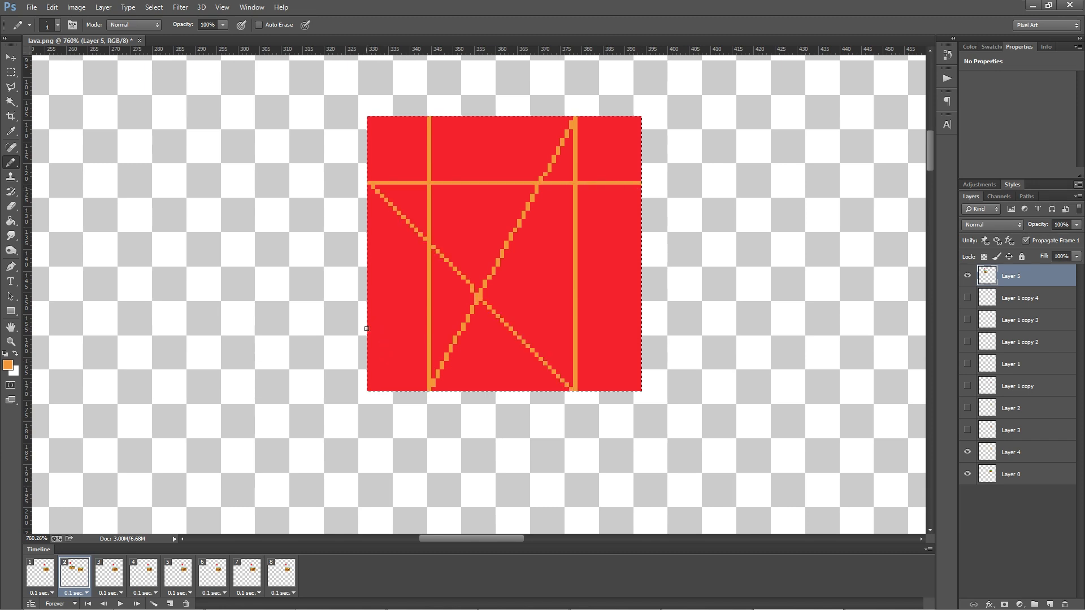
left_click_drag(370, 329, 643, 331)
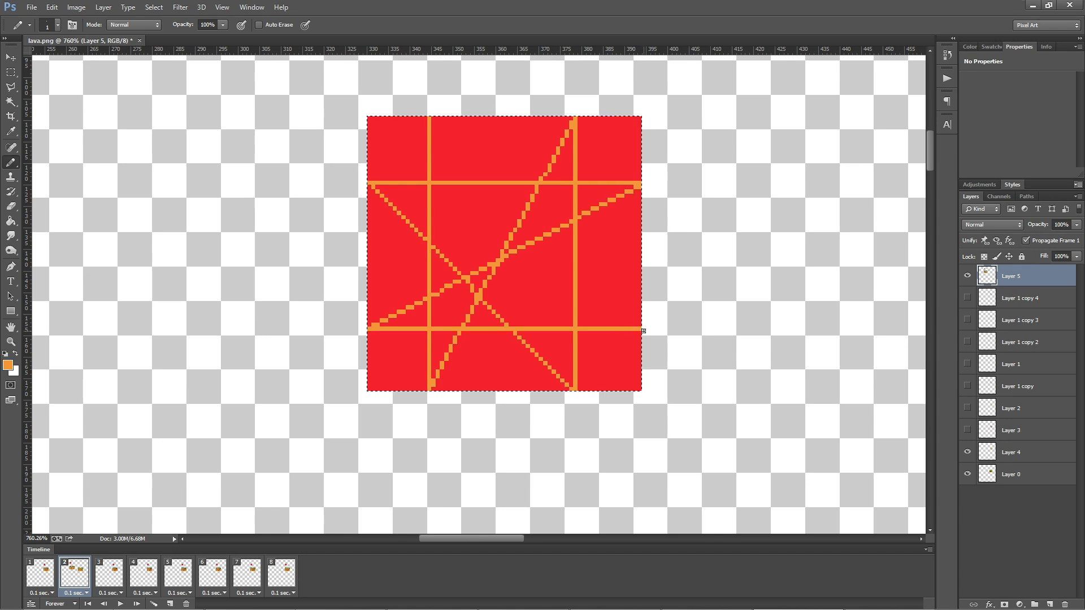
Draw an orange wavy curve across the square's upper part, redoing its second half, and a rounded loop below it.
mouse_move(370, 177)
left_mouse_down()
mouse_move(423, 139)
mouse_move(466, 136)
mouse_move(523, 180)
mouse_move(574, 171)
mouse_move(620, 116)
left_mouse_up()
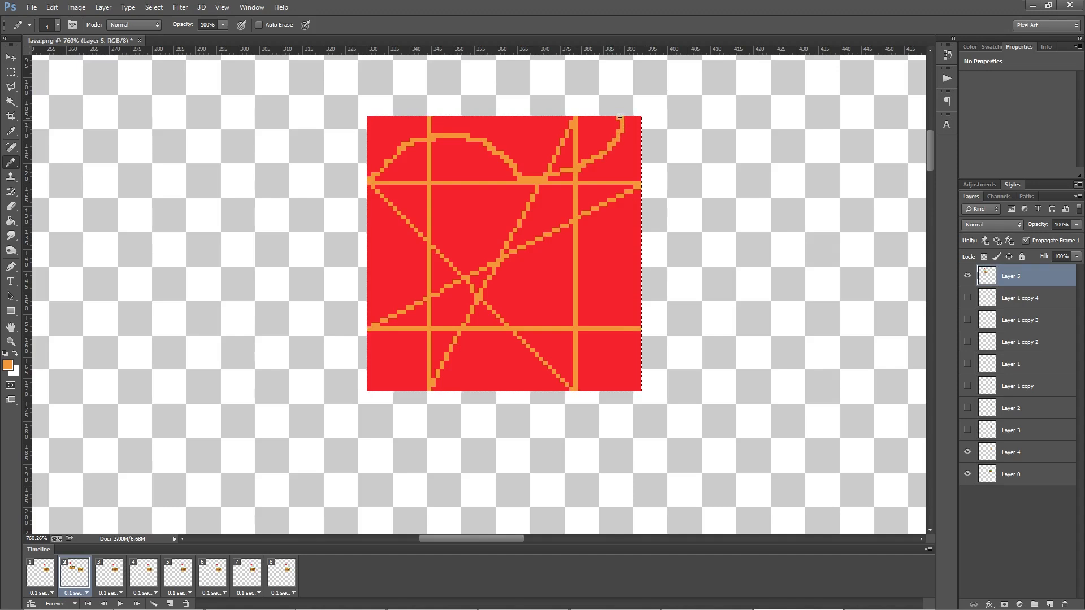
key("ctrl+z")
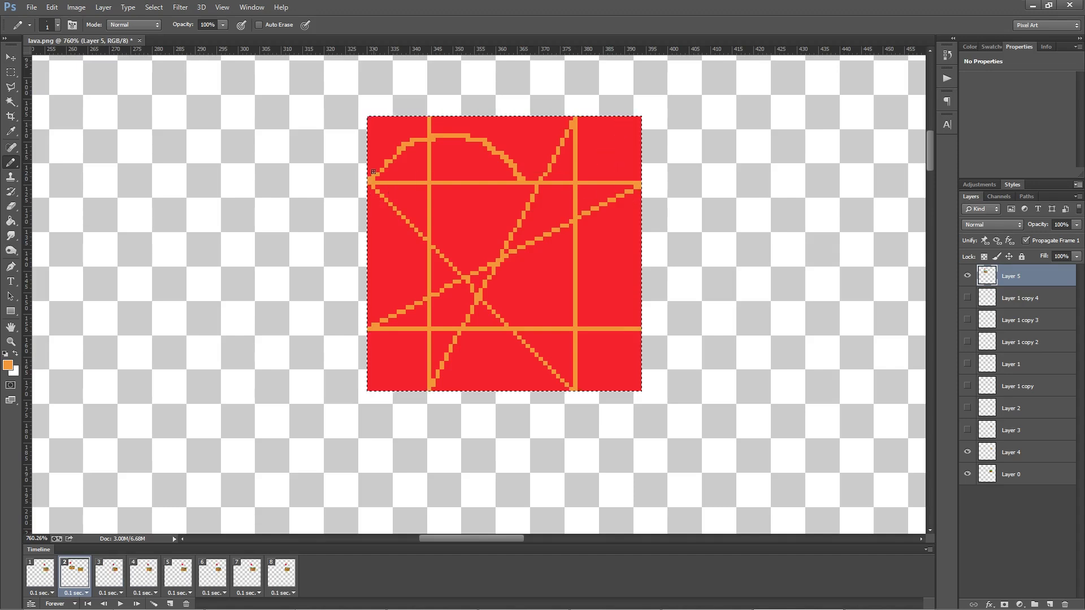
mouse_move(531, 194)
left_mouse_down()
mouse_move(554, 218)
mouse_move(580, 224)
mouse_move(640, 183)
left_mouse_up()
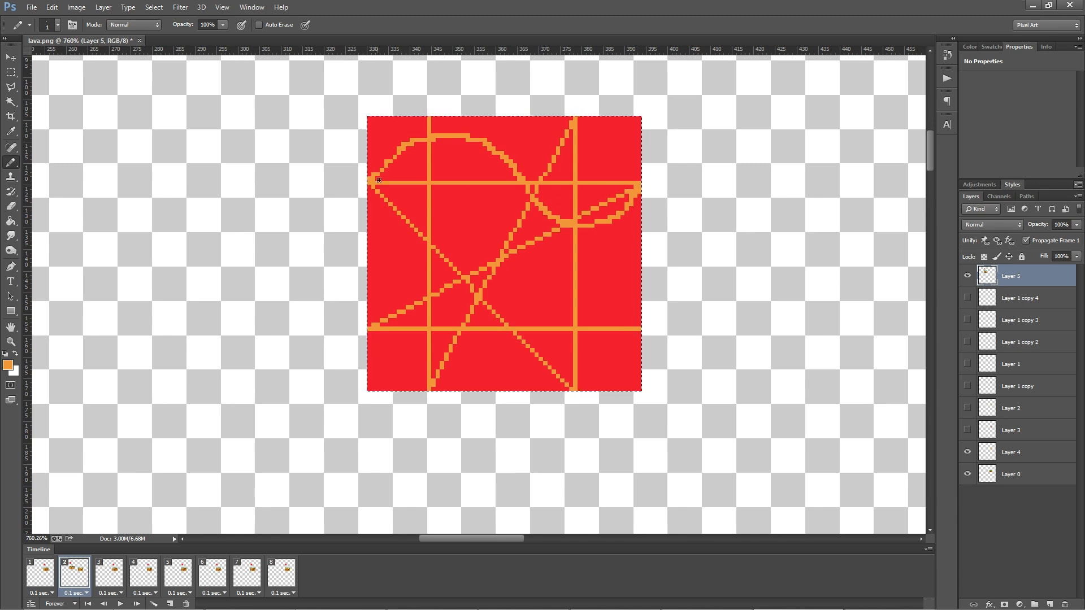
left_click_drag(378, 324, 370, 326)
mouse_move(538, 209)
left_mouse_down()
mouse_move(469, 226)
mouse_move(448, 246)
mouse_move(435, 296)
mouse_move(442, 324)
mouse_move(537, 342)
mouse_move(585, 313)
mouse_move(595, 269)
mouse_move(575, 224)
left_mouse_up()
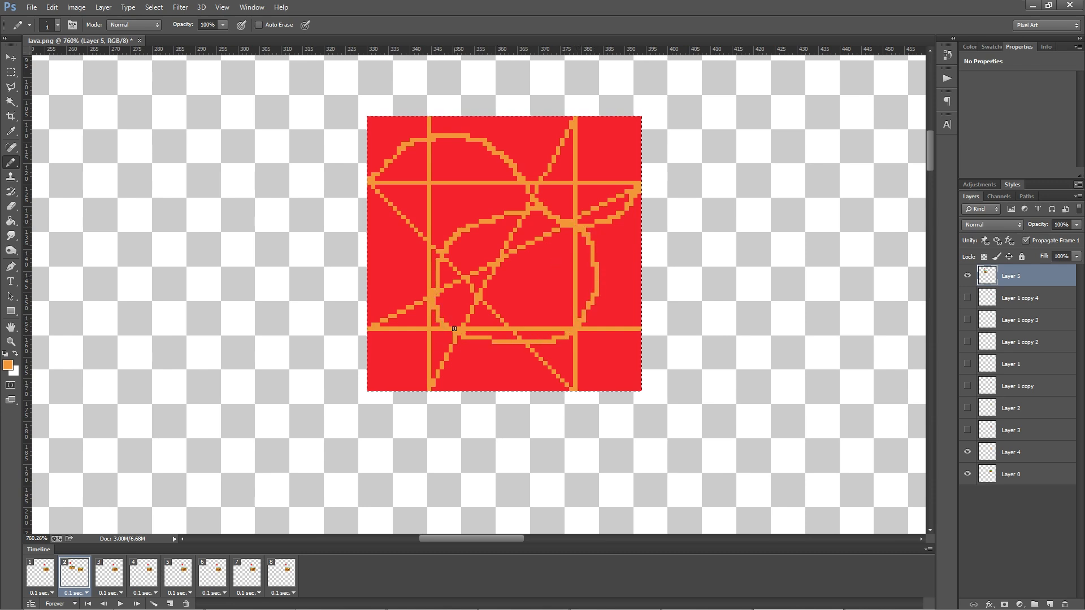
Draw orange curved branches from the loop down to the red square's two lower corners.
left_click_drag(453, 330, 383, 393)
left_click_drag(556, 345, 635, 391)
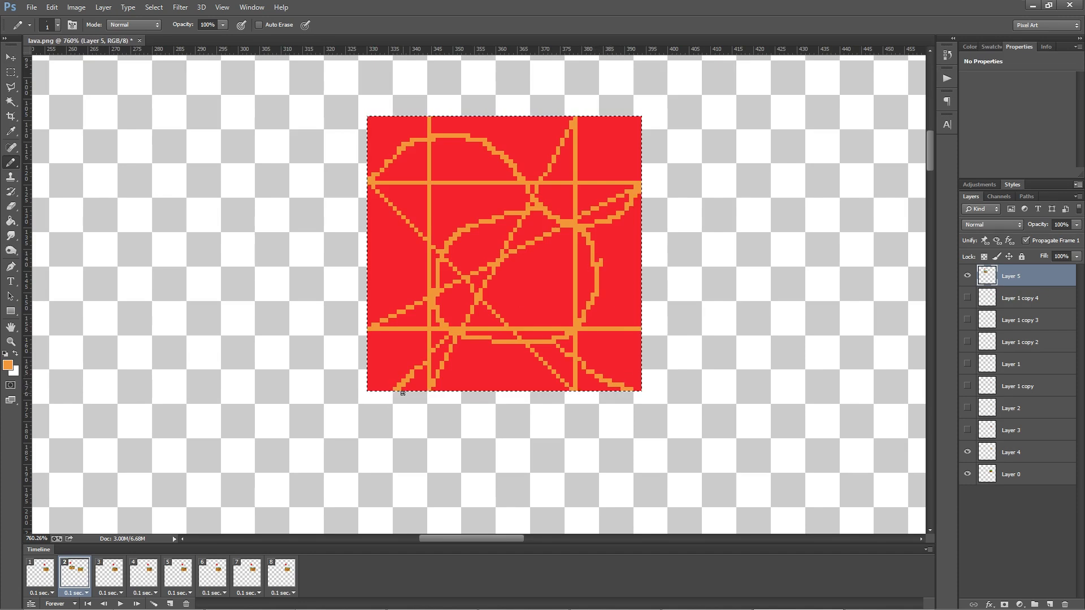
left_click_drag(396, 389, 373, 391)
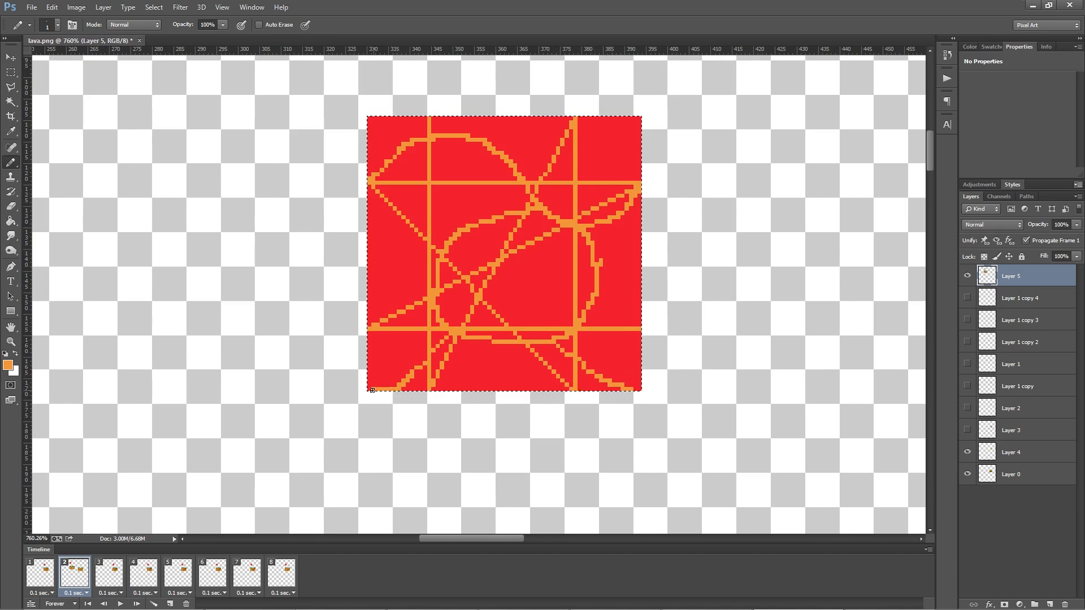
left_click(412, 385, "alt")
left_click(635, 390, "alt")
scroll(630, 363, "down", 3)
scroll(557, 321, "up", 3)
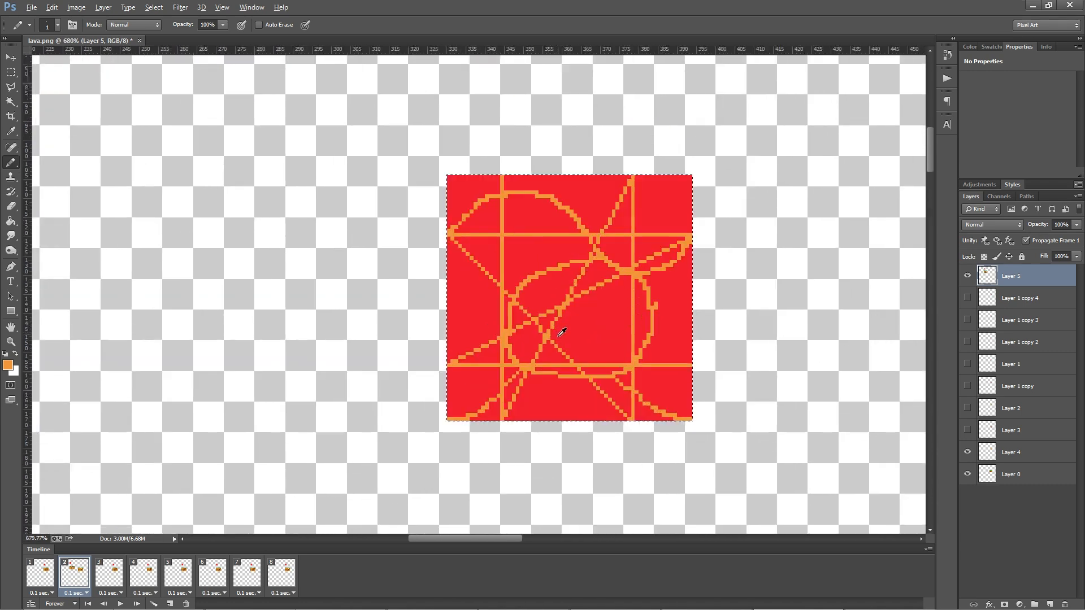
Paint over most of the straight and diagonal orange lines with the square's red using a 20 px pencil.
left_click(469, 300, "alt")
key("e")
key("bracketright")
key("bracketright")
key("bracketright")
key("bracketright")
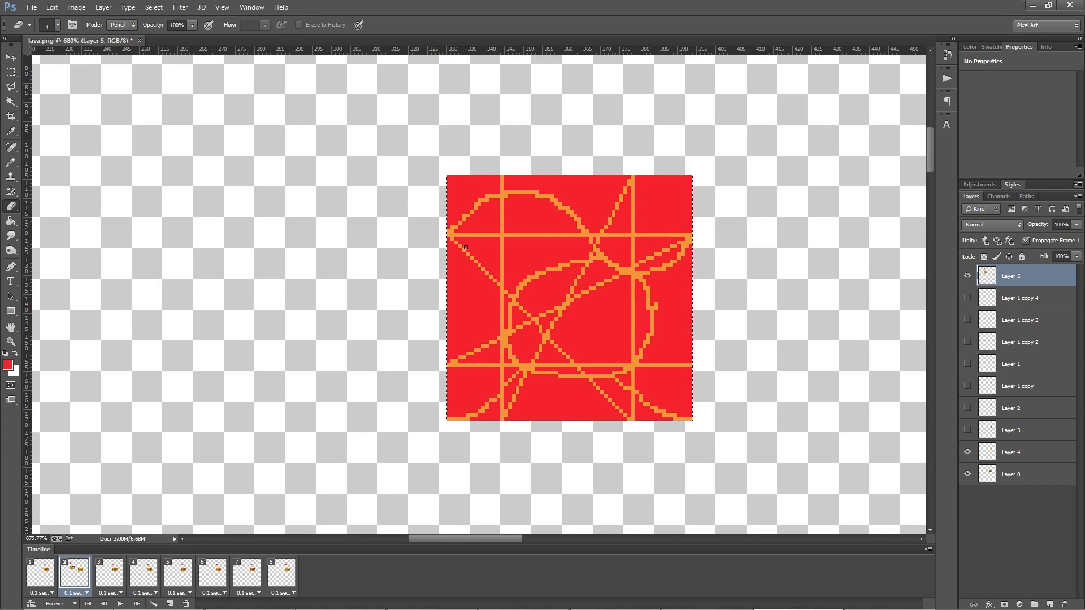
key("b")
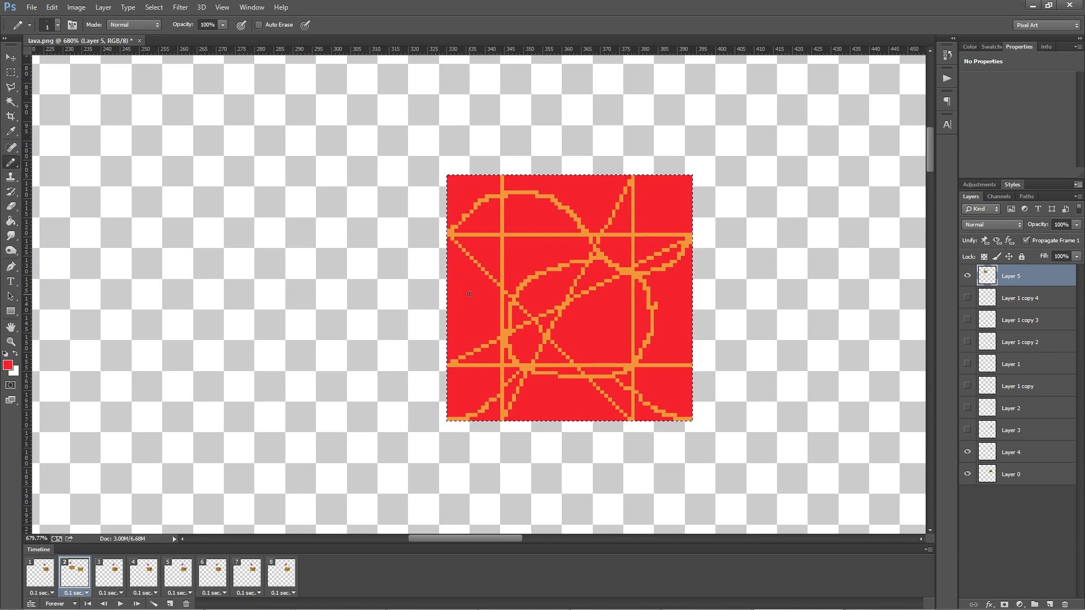
key("bracketright")
key("bracketright")
key("bracketright")
key("bracketright")
key("bracketright")
key("bracketright")
key("bracketright")
key("bracketright")
key("bracketright")
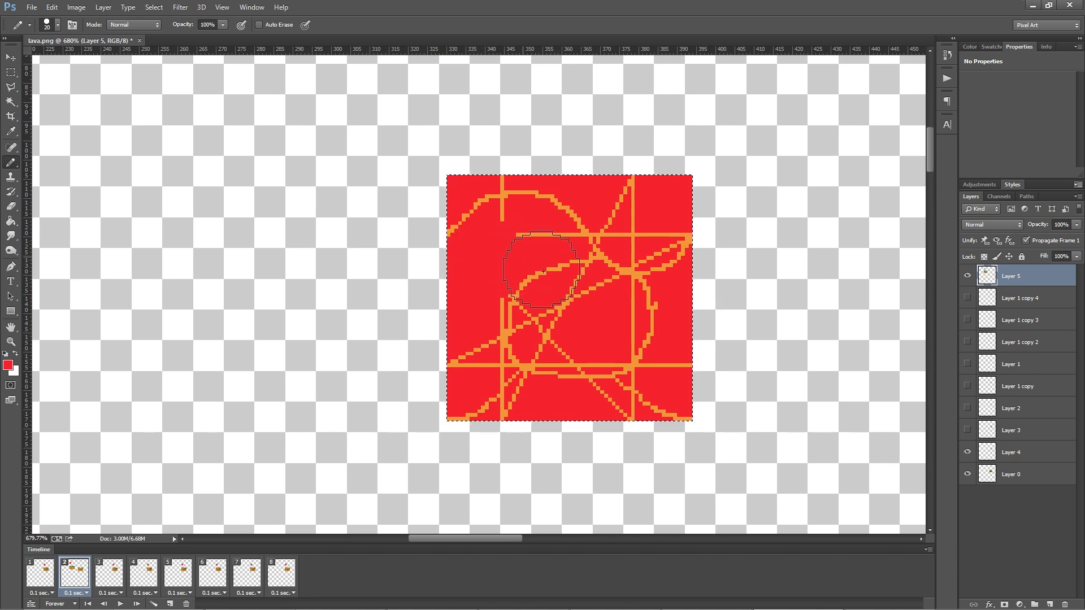
left_click(577, 297)
mouse_move(497, 332)
left_mouse_down()
mouse_move(509, 316)
mouse_move(551, 316)
left_mouse_up()
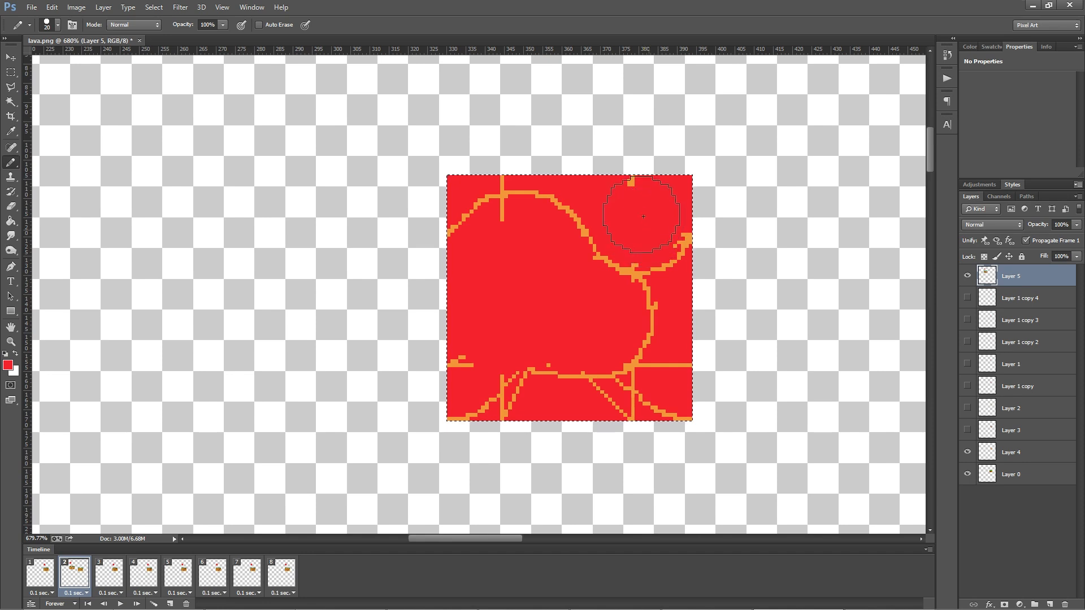
left_click(641, 208)
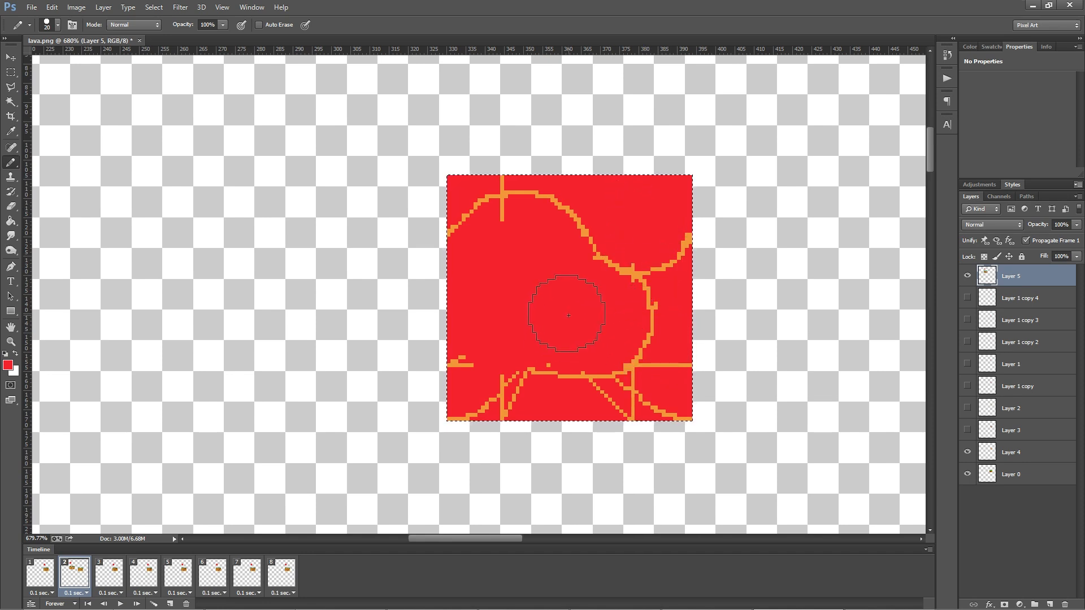
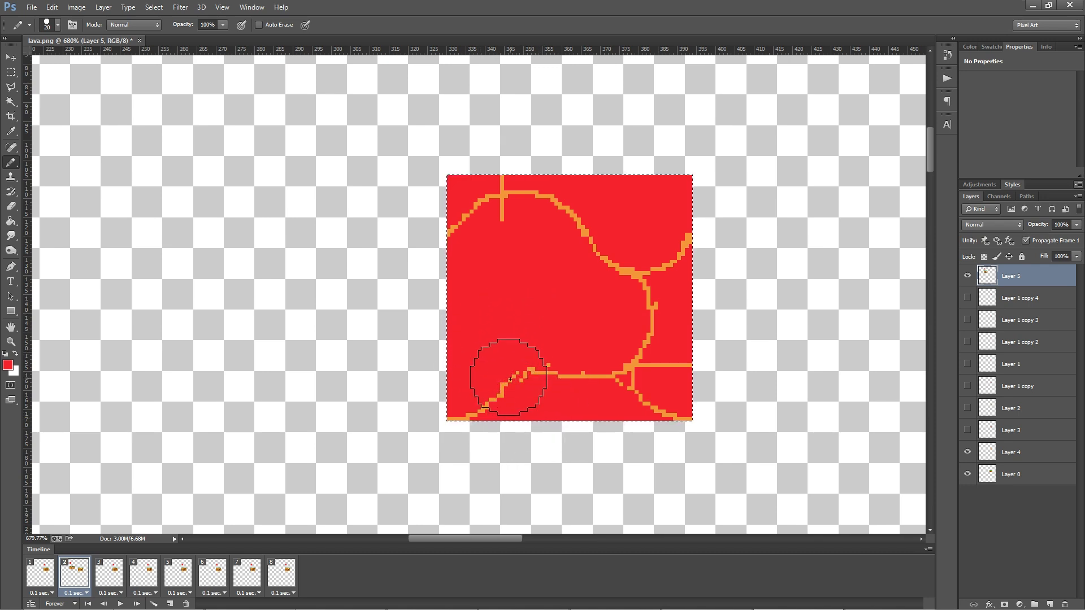
Draw a 1 px orange vein down the square's left side to the loop, and thicken the lower-left branch.
key("alt")
key("alt")
left_click(526, 373, "alt")
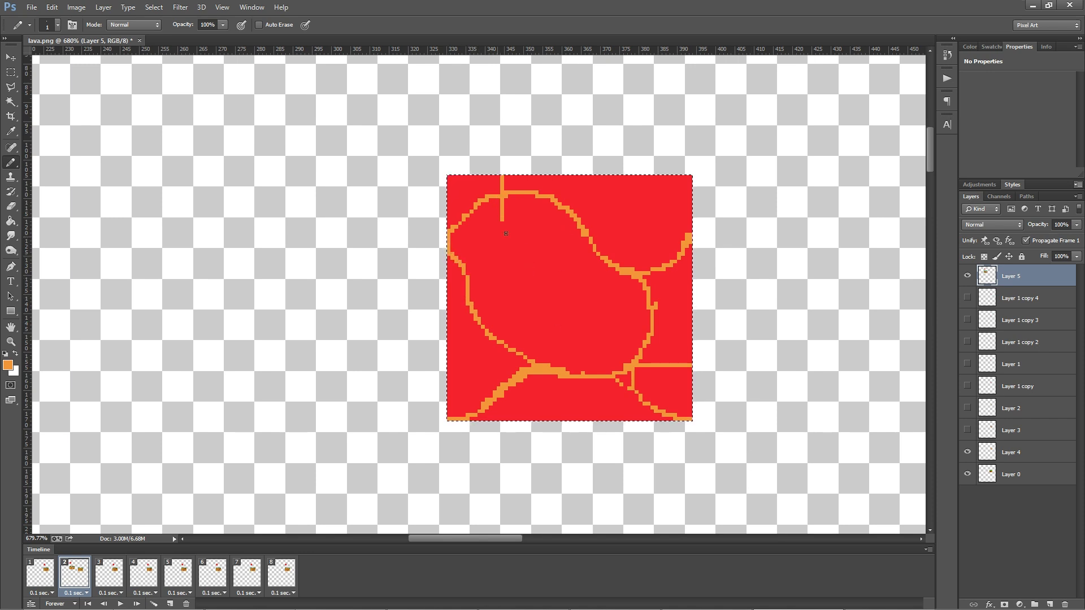
Paint out the leftover vertical orange line through the top curve with the square's red.
left_click(526, 231, "alt")
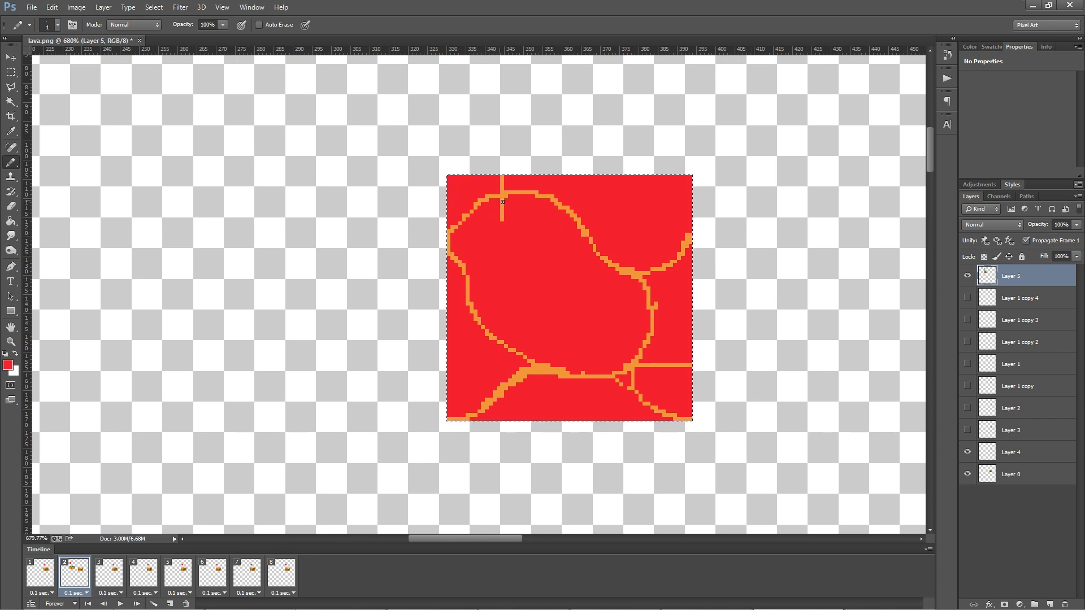
left_click_drag(501, 183, 501, 178)
scroll(561, 250, "up", 2)
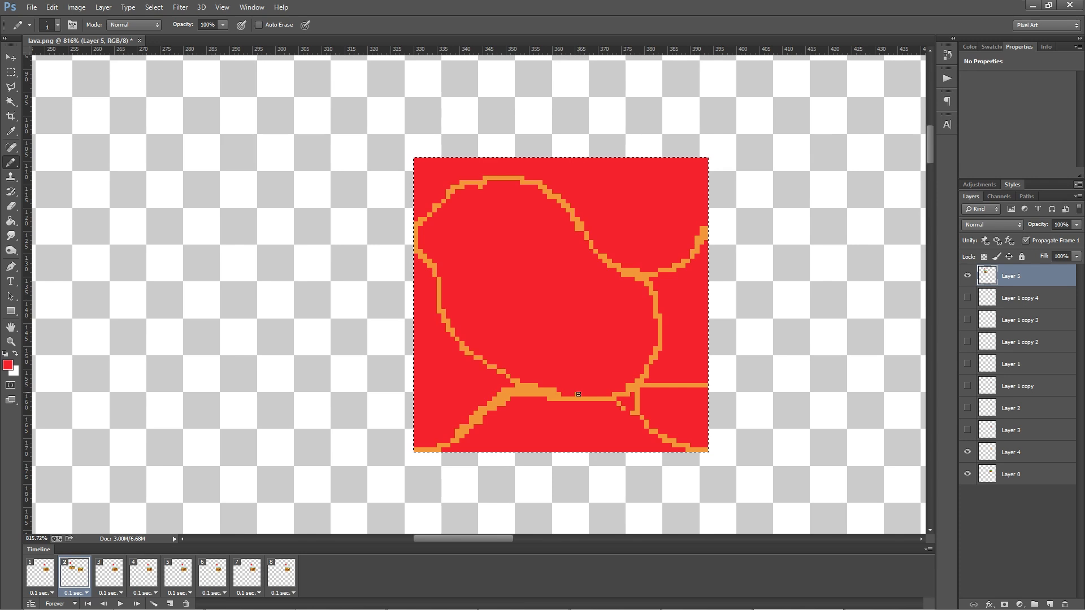
Thicken the orange vein along the square's left edge, then sample the square's red again.
left_click(469, 350, "alt")
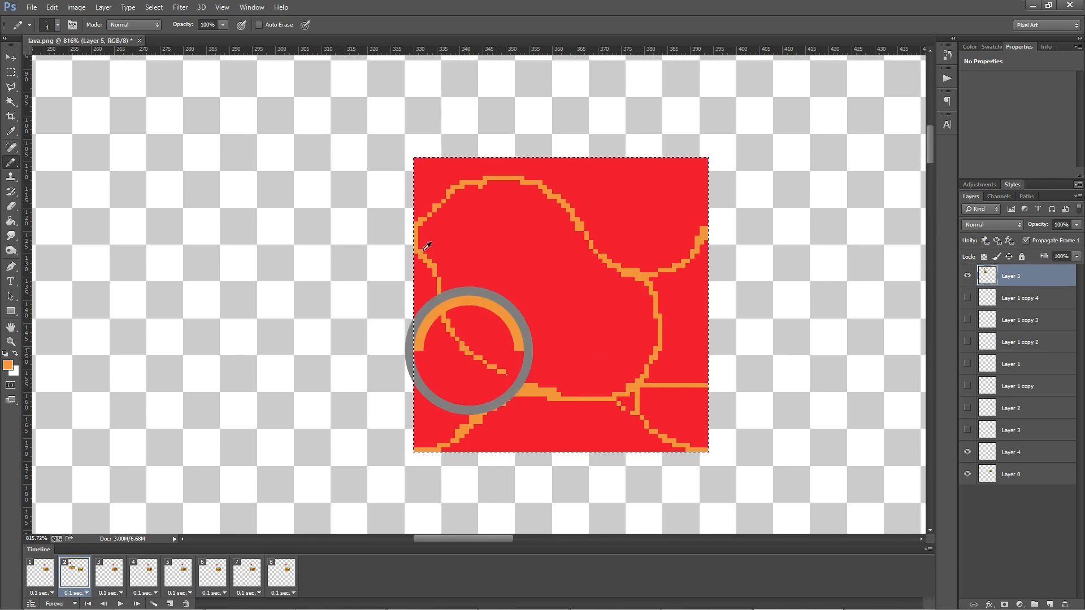
left_click_drag(441, 290, 420, 230)
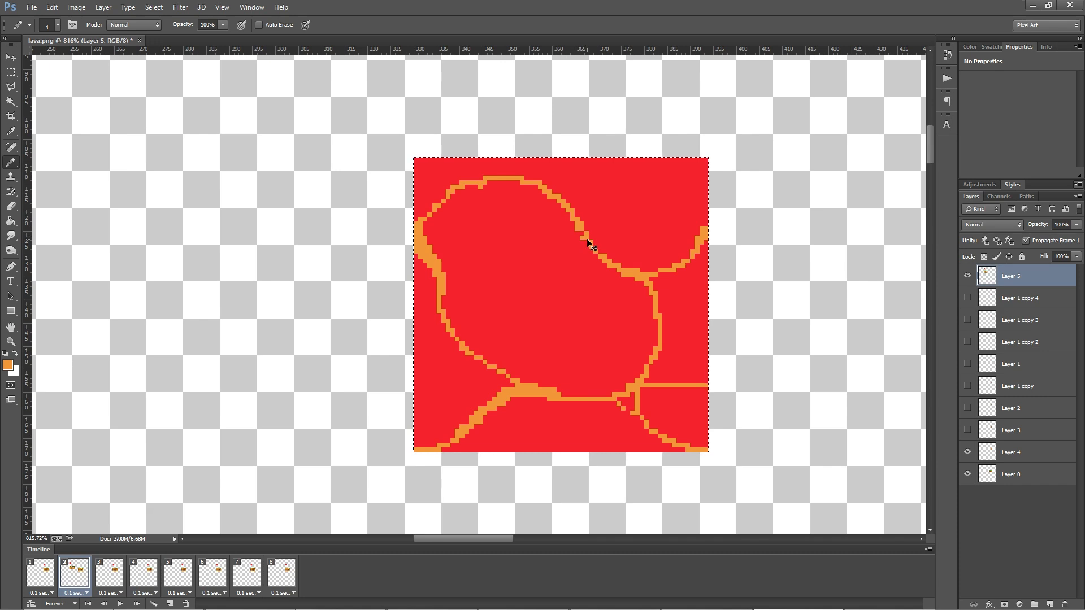
left_click(485, 186, "alt")
scroll(519, 214, "down", 2)
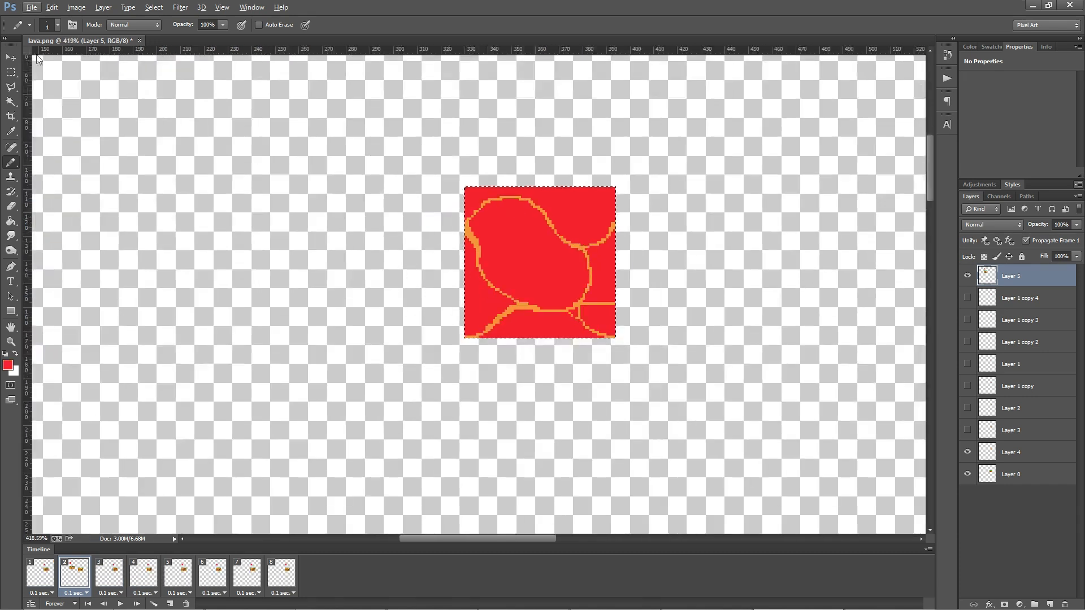
Paint out the straight horizontal and vertical orange lines near the square's lower-right corner with the square's red, using the 1 px pencil.
left_click(9, 102)
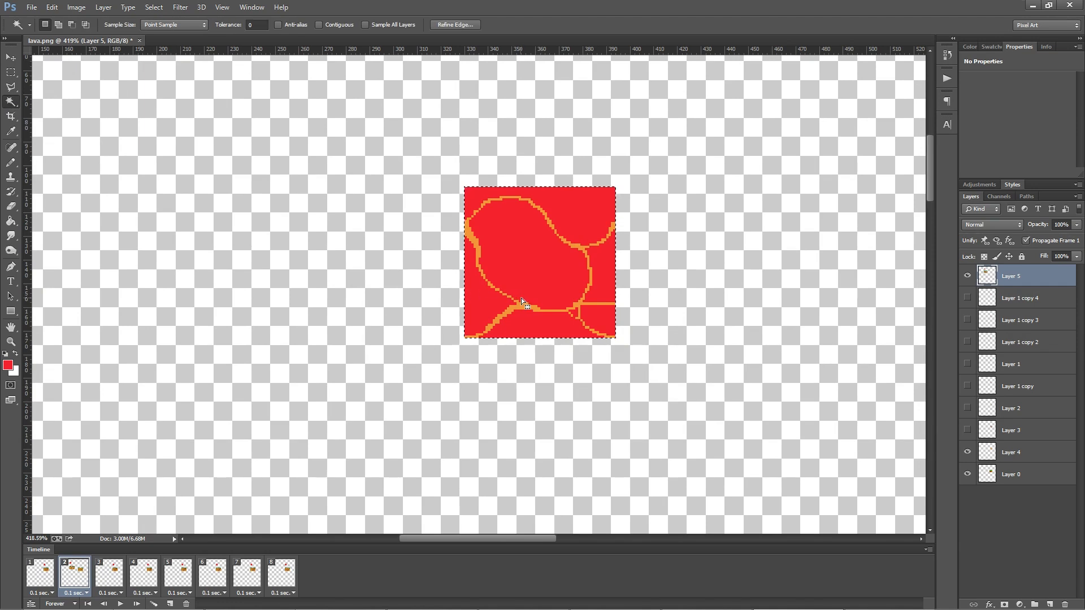
scroll(534, 305, "up", 3)
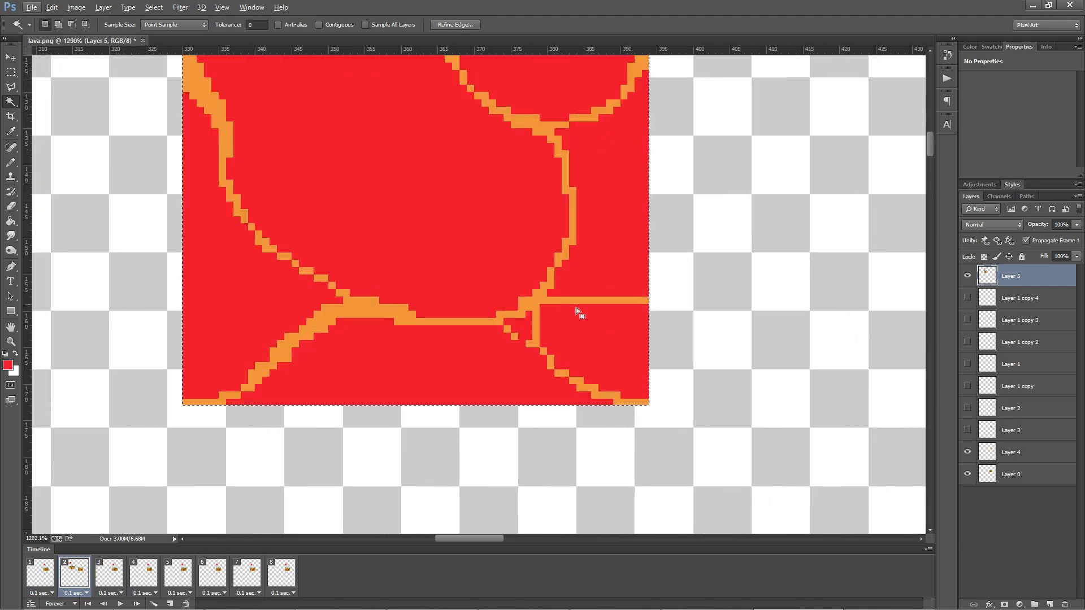
key("b")
left_click_drag(545, 301, 640, 300)
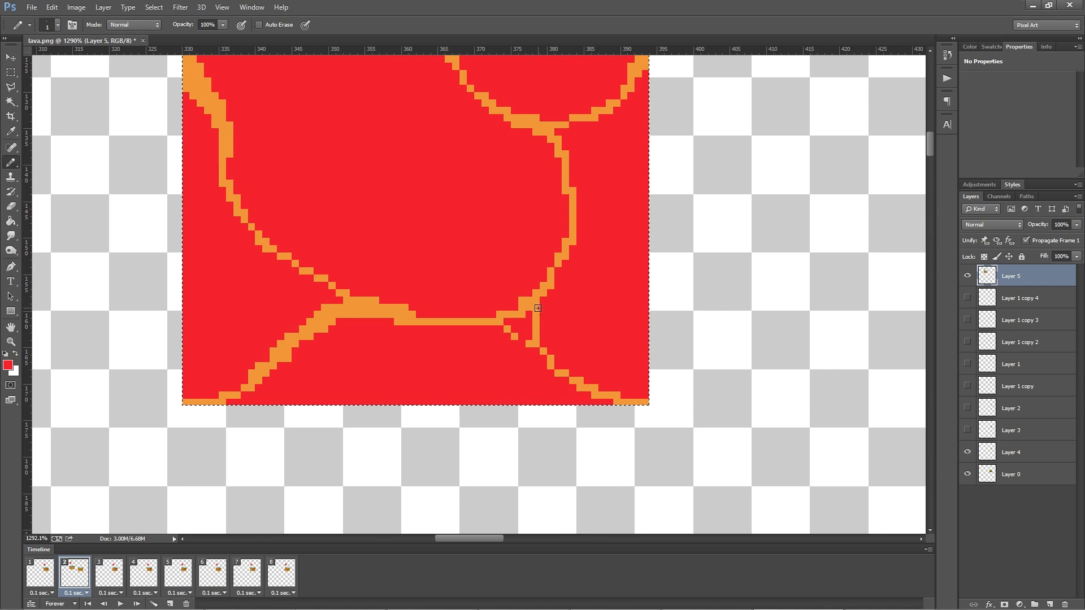
left_click_drag(537, 305, 538, 337)
Sample the vein's orange and thicken the lower-right diagonal branch where it leaves the loop.
left_click(514, 337, "alt")
left_click(522, 343)
mouse_move(514, 334)
left_mouse_down()
mouse_move(554, 357)
mouse_move(538, 349)
mouse_move(564, 371)
left_mouse_up()
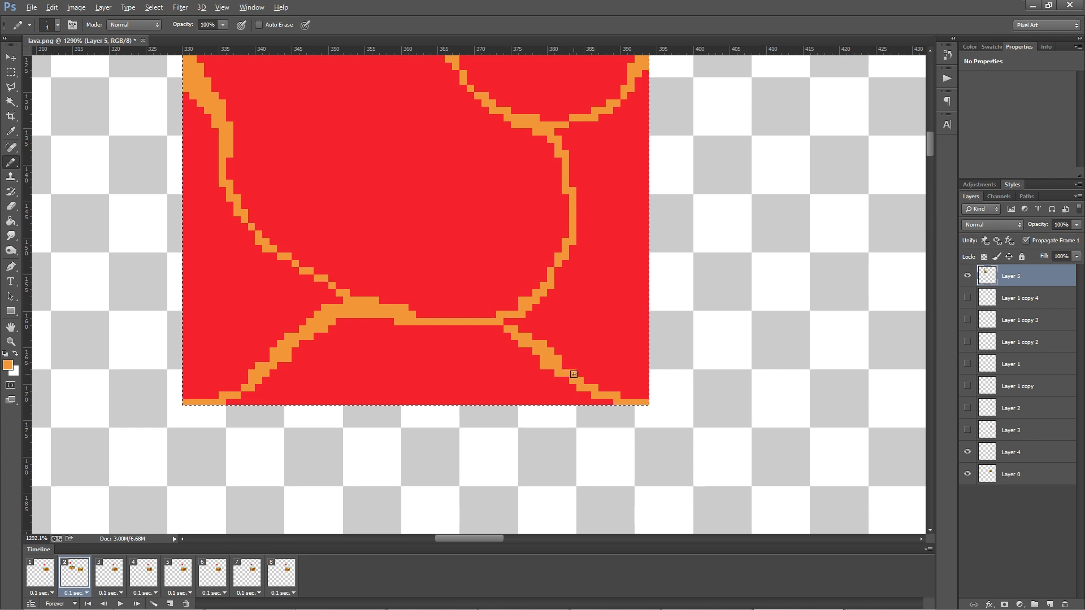
scroll(564, 371, "down", 5)
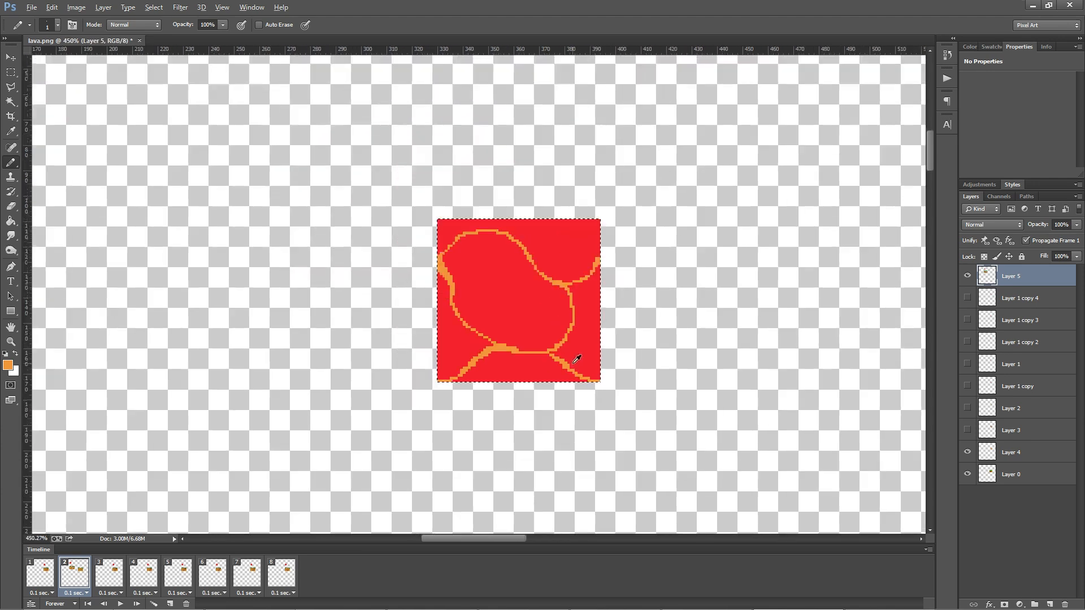
Select all the orange veins by color and expand the selection by 1 pixel.
left_click(8, 104)
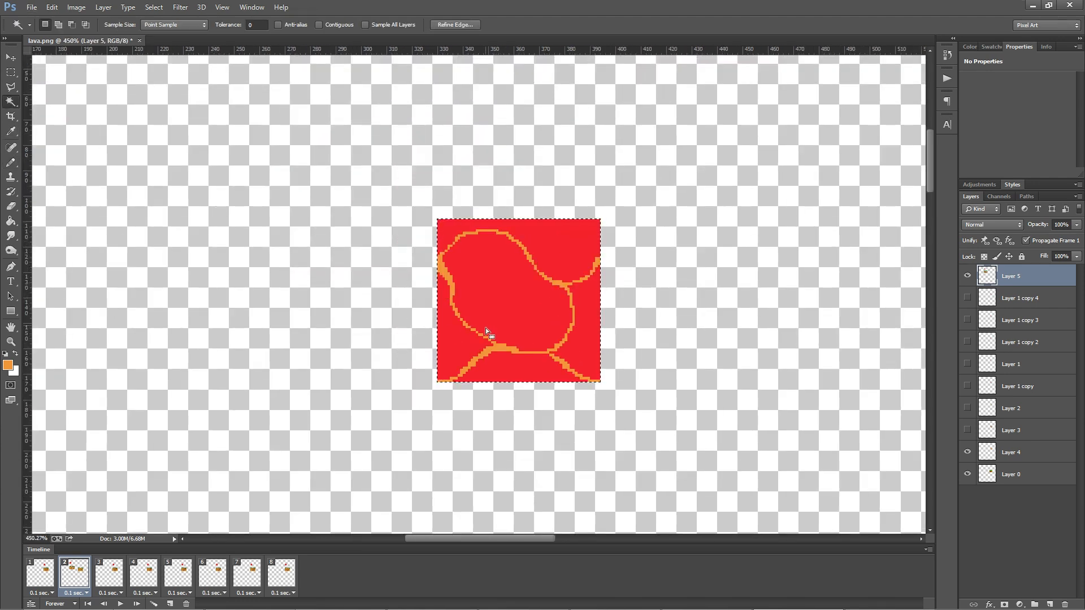
left_click(500, 350)
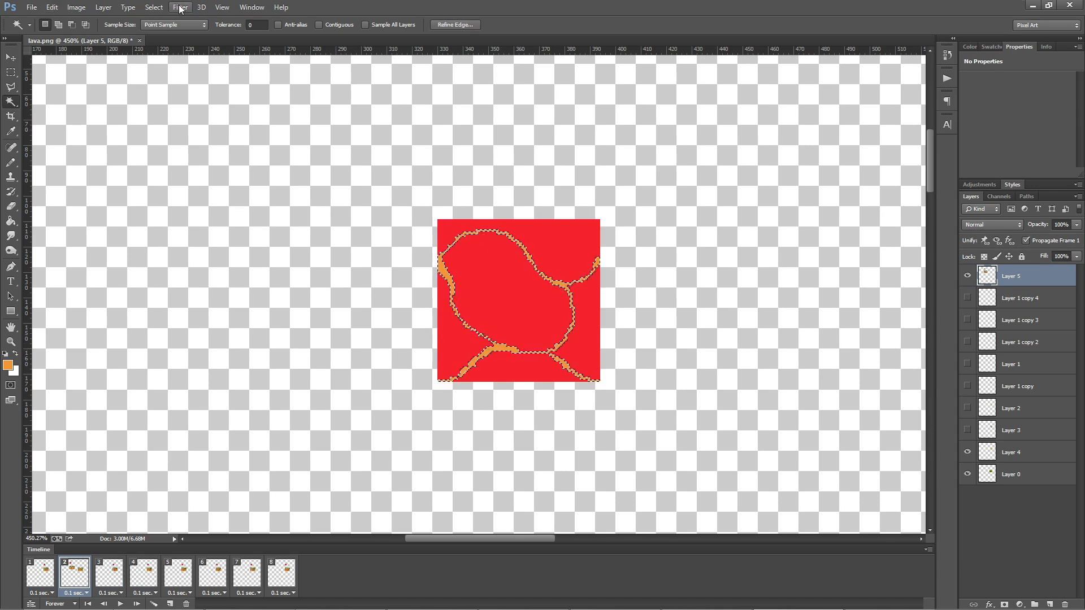
left_click(158, 7)
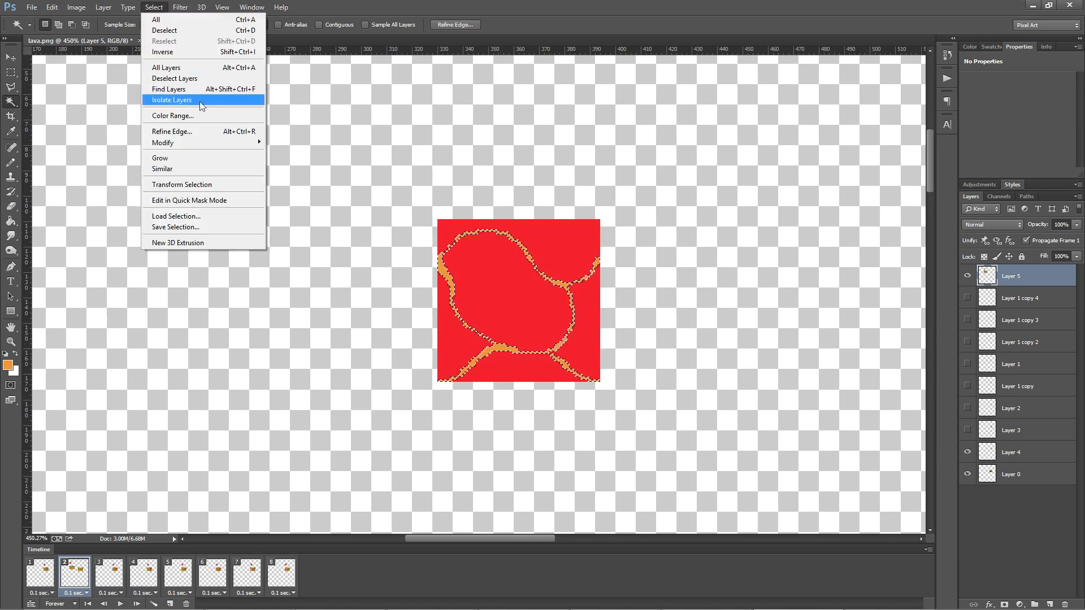
mouse_move(207, 143)
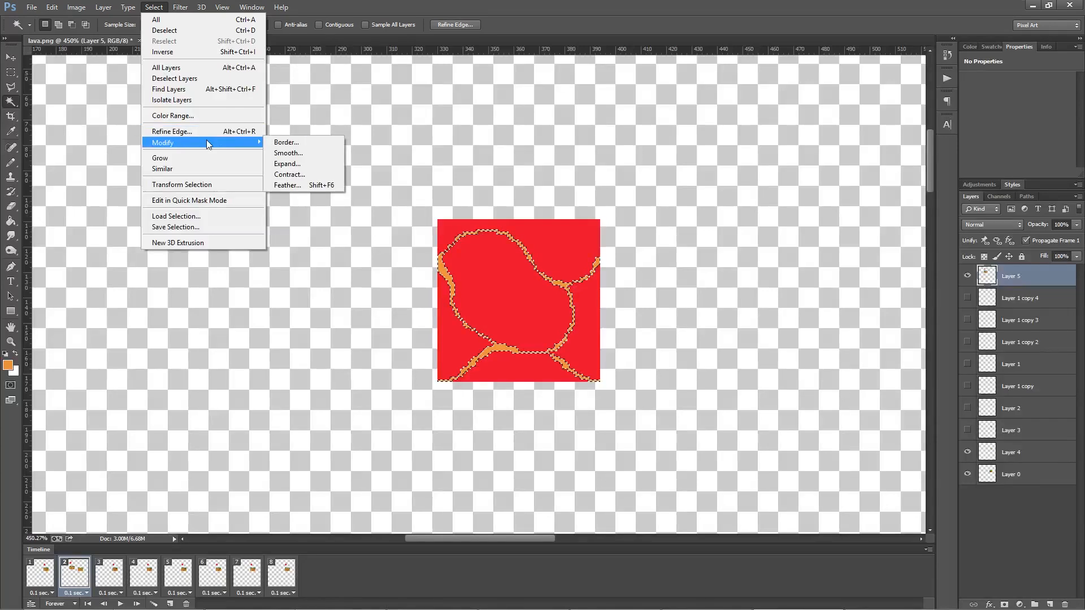
left_click(307, 163)
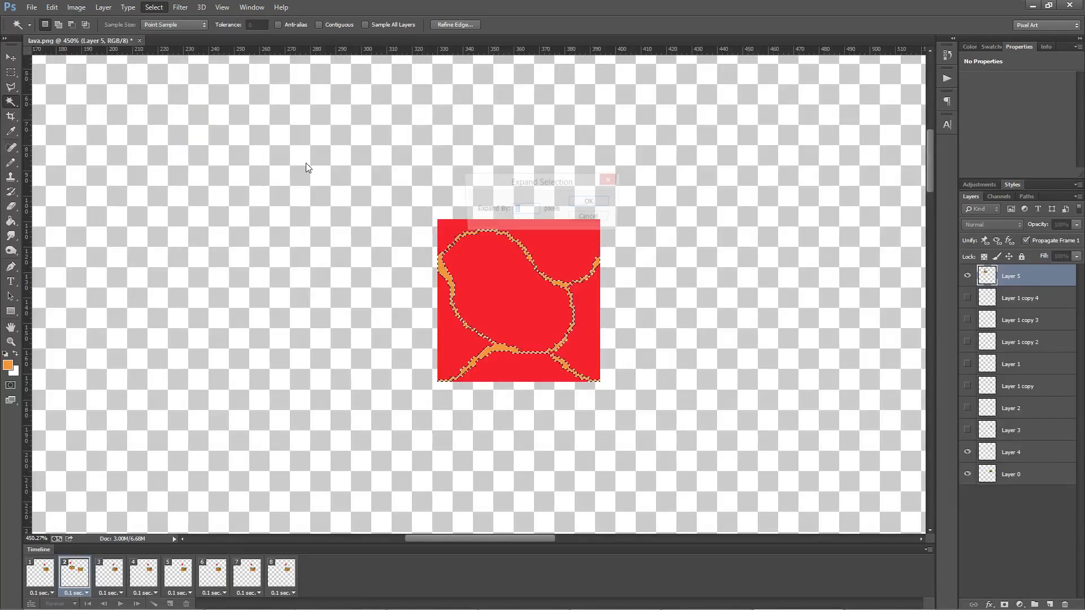
left_click(591, 202)
scroll(548, 310, "up", 3)
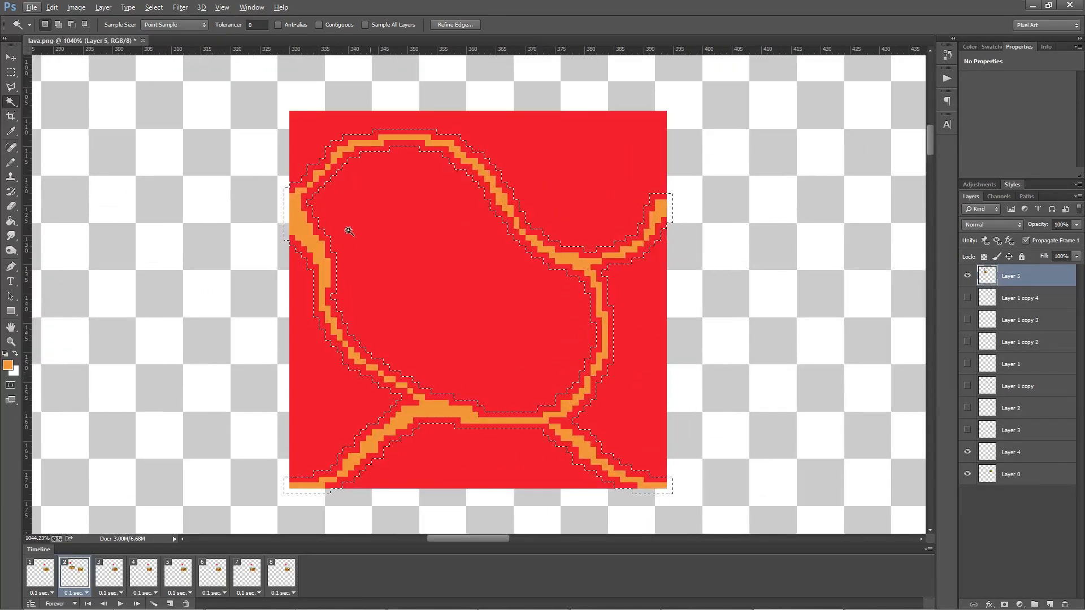
Set the foreground color to bright red ed0000 and fill the red border around the veins inside the selection.
left_click(7, 365)
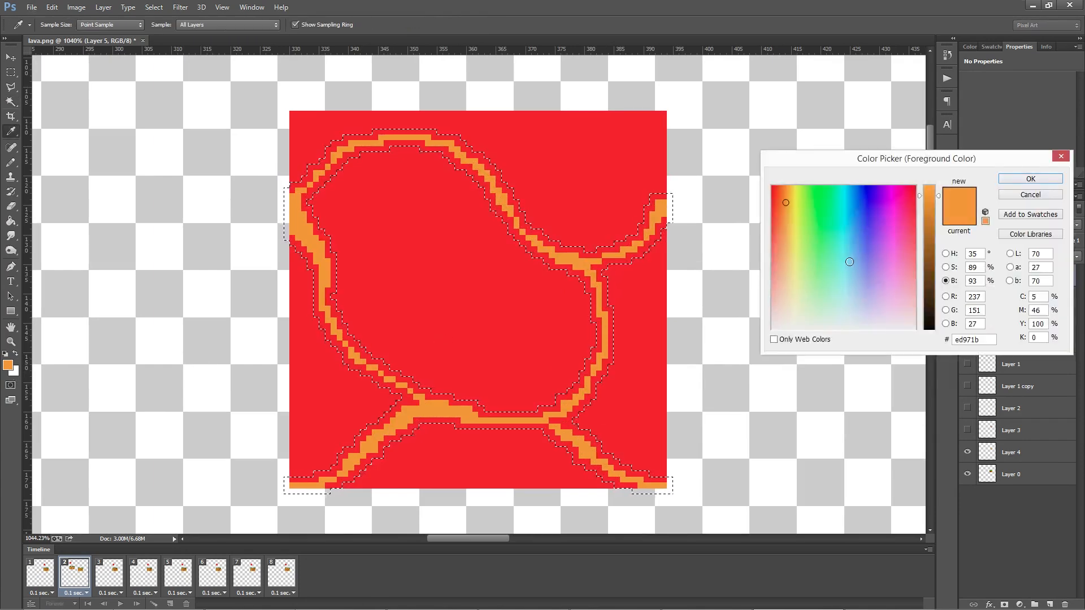
mouse_move(794, 210)
left_mouse_down()
mouse_move(790, 192)
mouse_move(773, 188)
left_mouse_up()
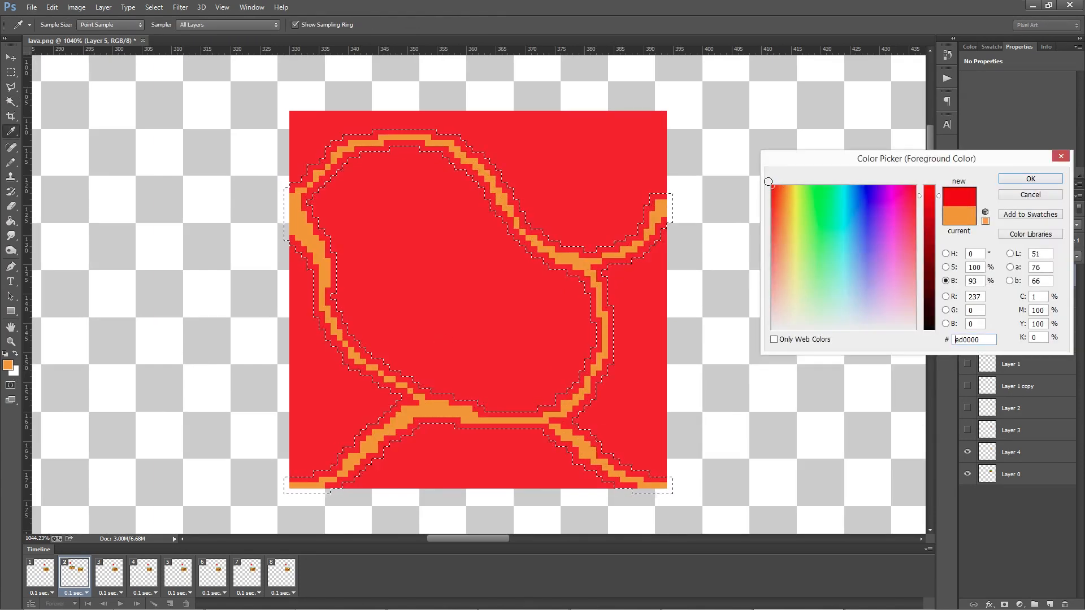
left_click(1028, 178)
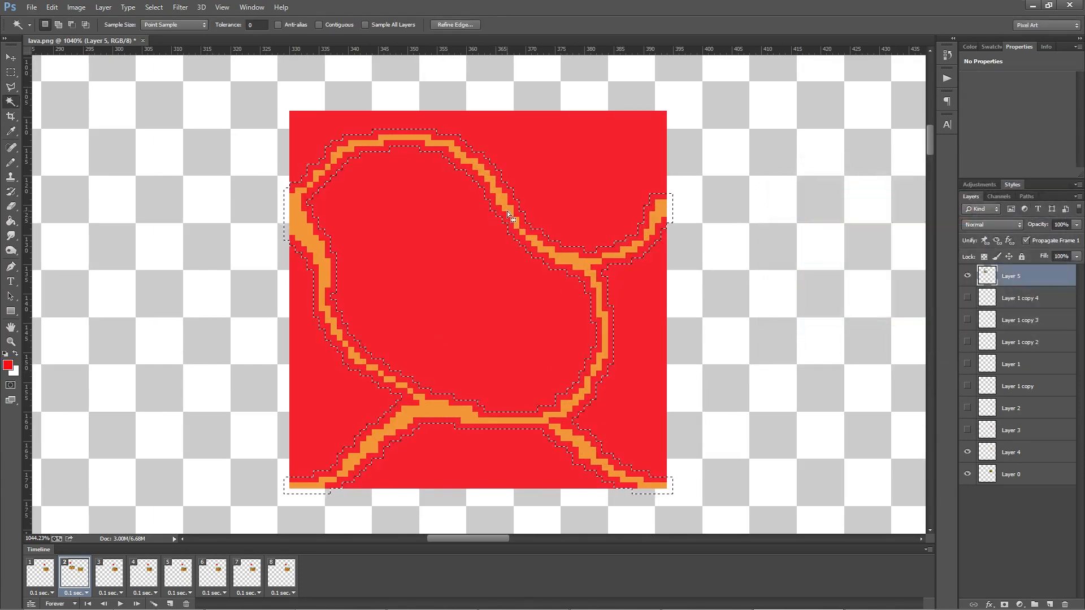
key("g")
scroll(519, 234, "down", 3)
scroll(521, 226, "up", 3)
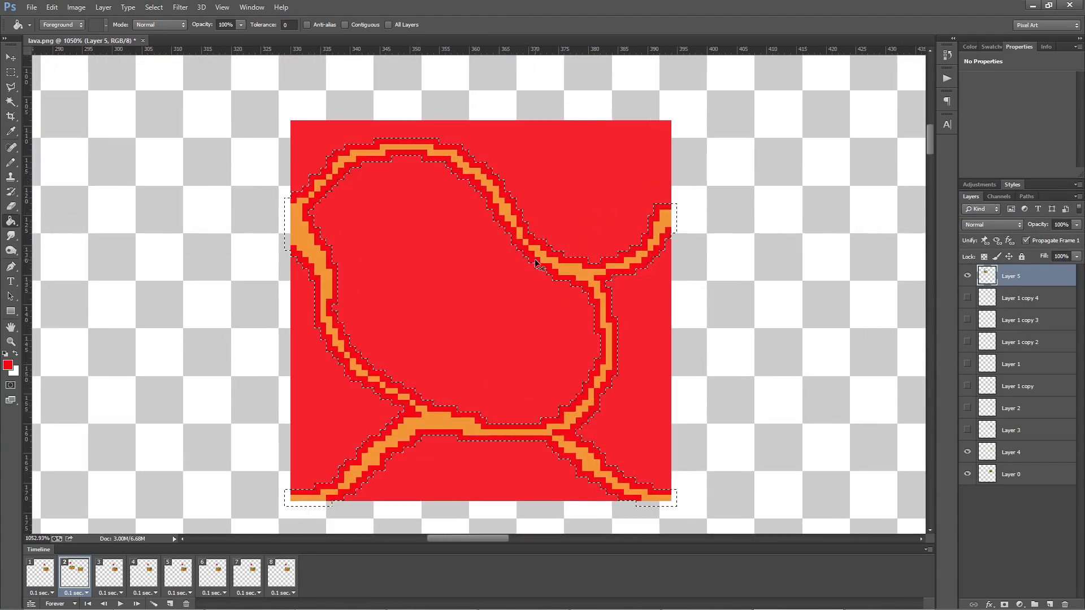
scroll(533, 277, "down", 2)
Darken the foreground color to a90000 and refill the border around the veins with it.
left_click(8, 365)
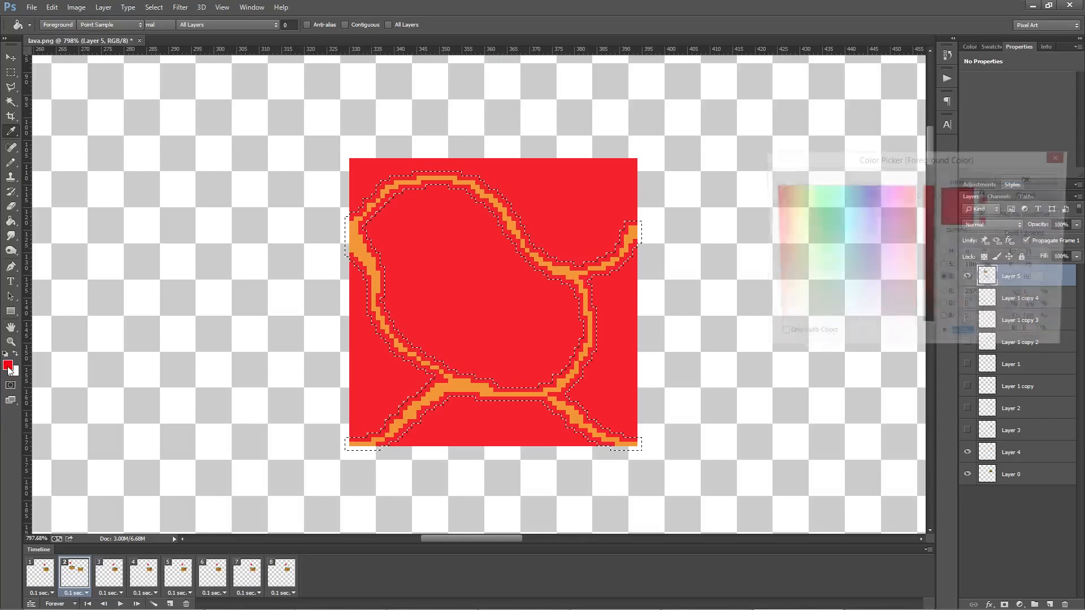
left_click(931, 230)
left_click(933, 235)
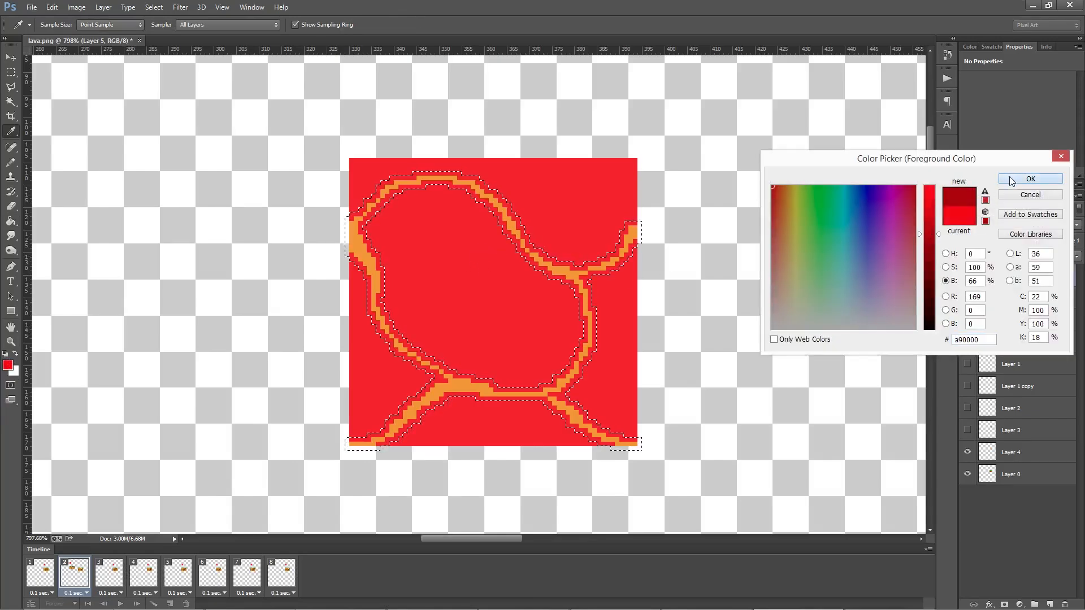
left_click(1031, 179)
key("g")
left_click(564, 282)
scroll(386, 298, "down", 4)
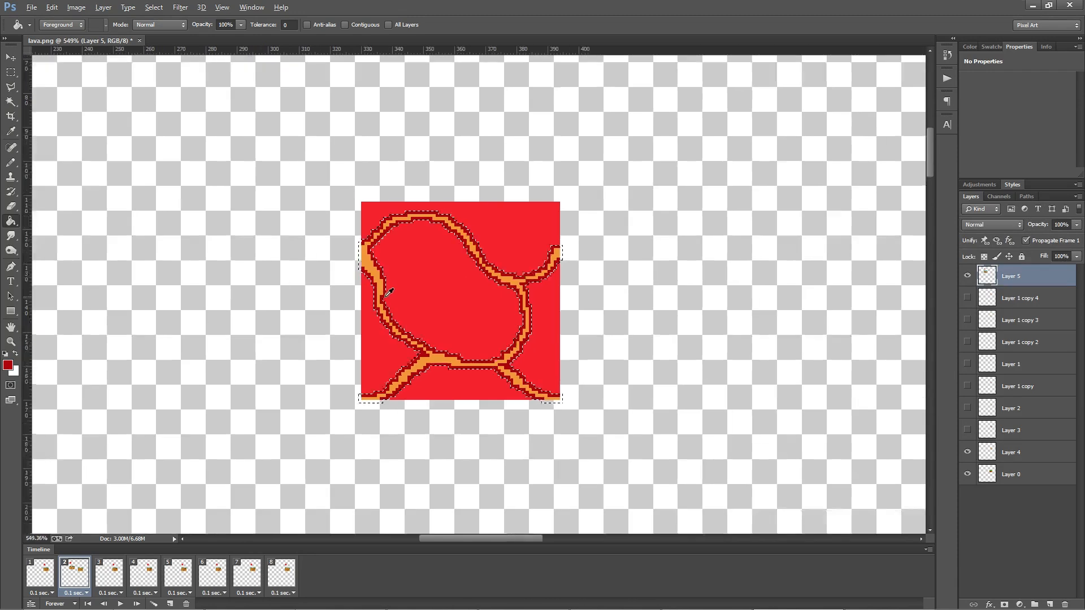
Clear the selection and refill the dark border around the veins with a brighter version of its red.
left_click(11, 72)
key("ctrl+d")
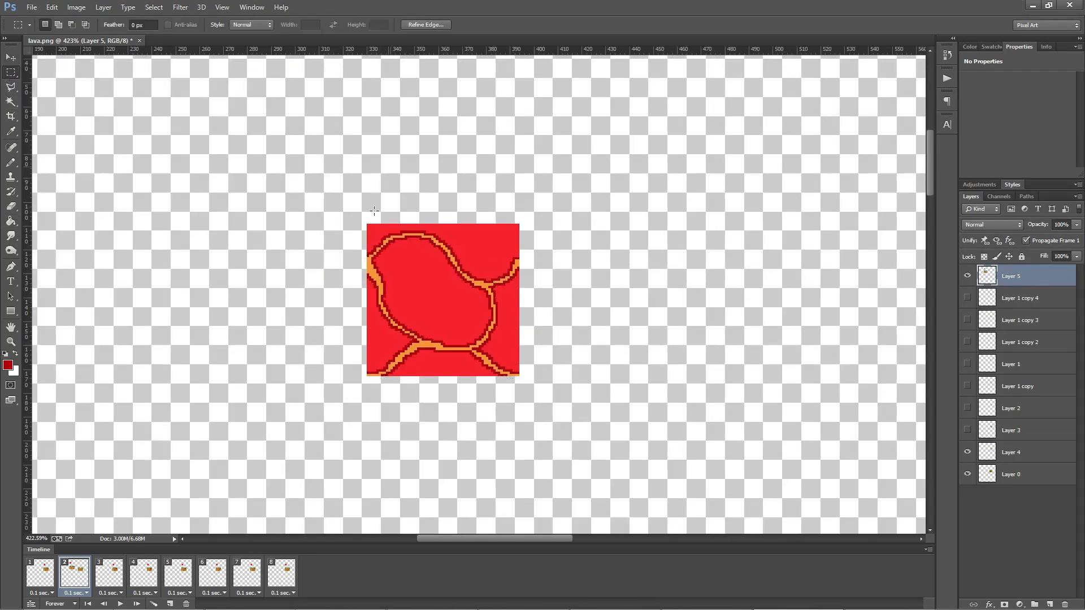
scroll(418, 322, "up", 4)
key("g")
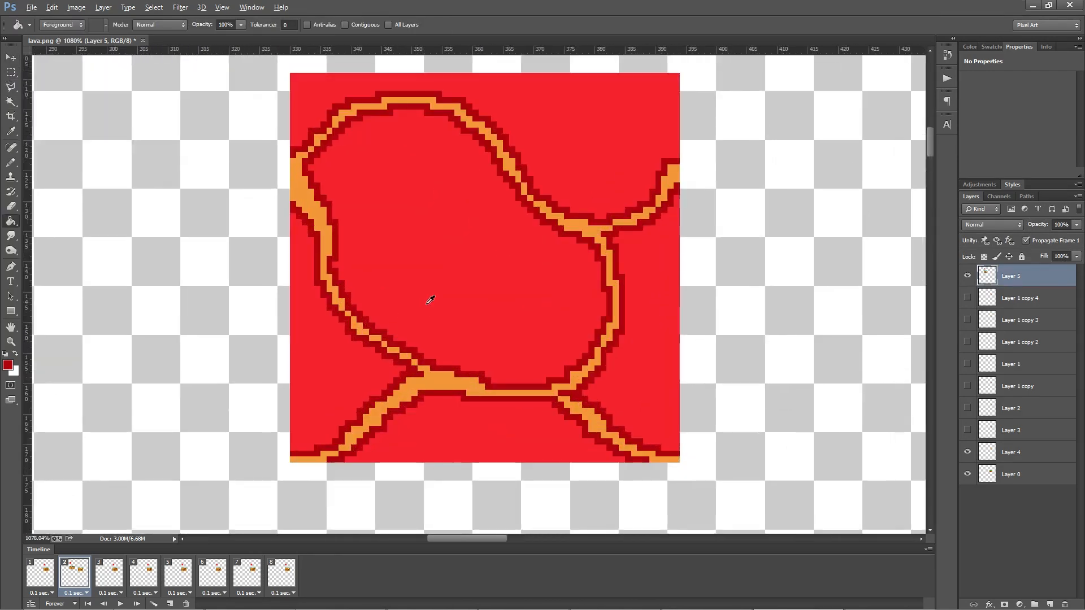
key("alt")
key("alt")
left_click(8, 364)
left_click_drag(927, 234, 927, 198)
key("Return")
left_click(360, 338)
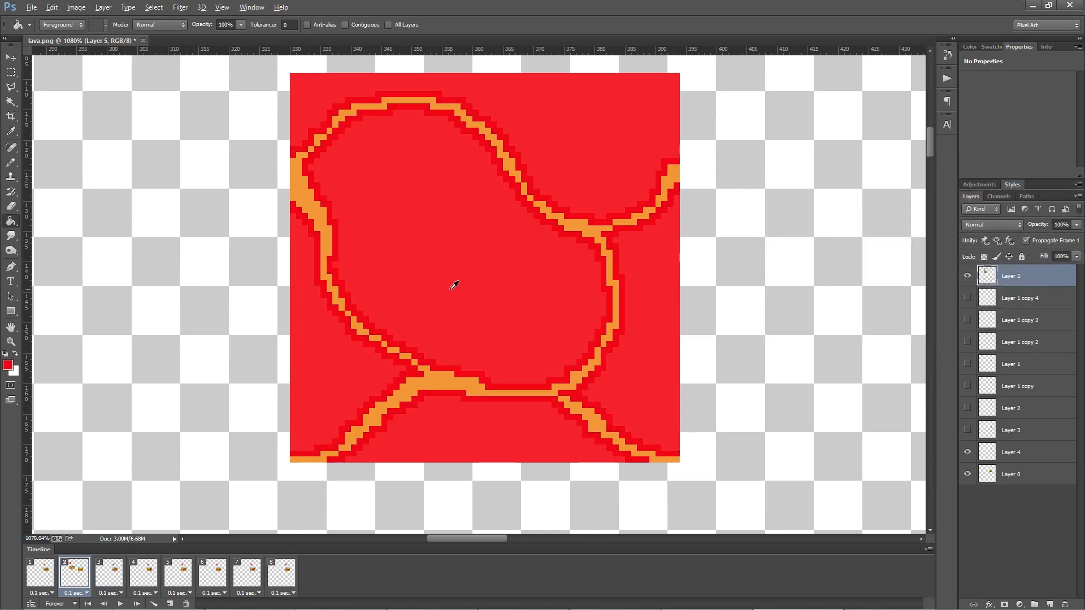
Set the foreground color to dark red ab0f07 and fill the square's red background areas with it.
left_click(8, 365)
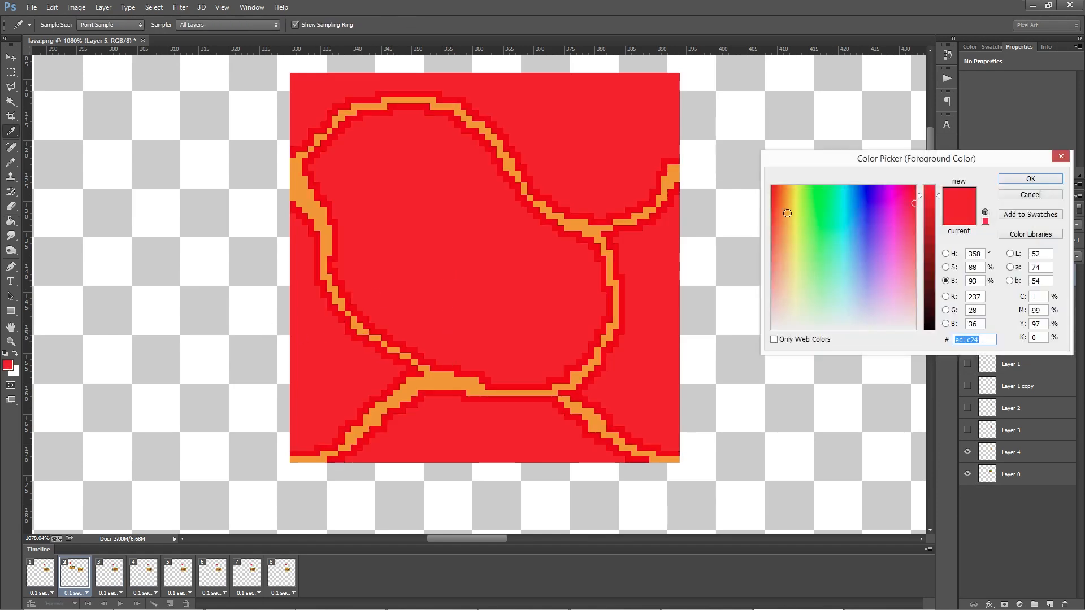
left_click_drag(781, 195, 773, 192)
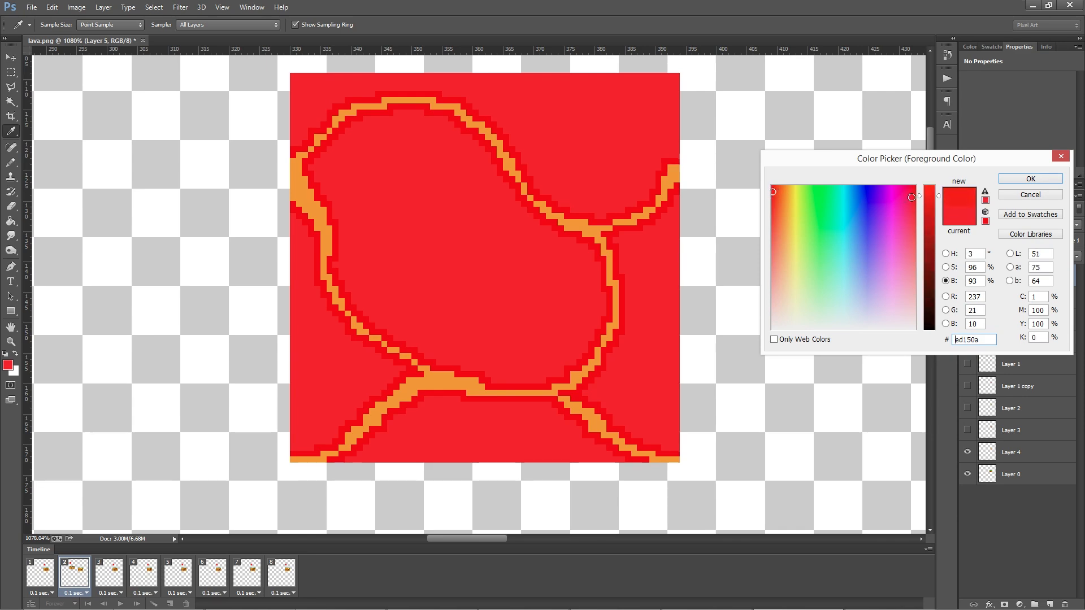
left_click_drag(927, 213, 930, 233)
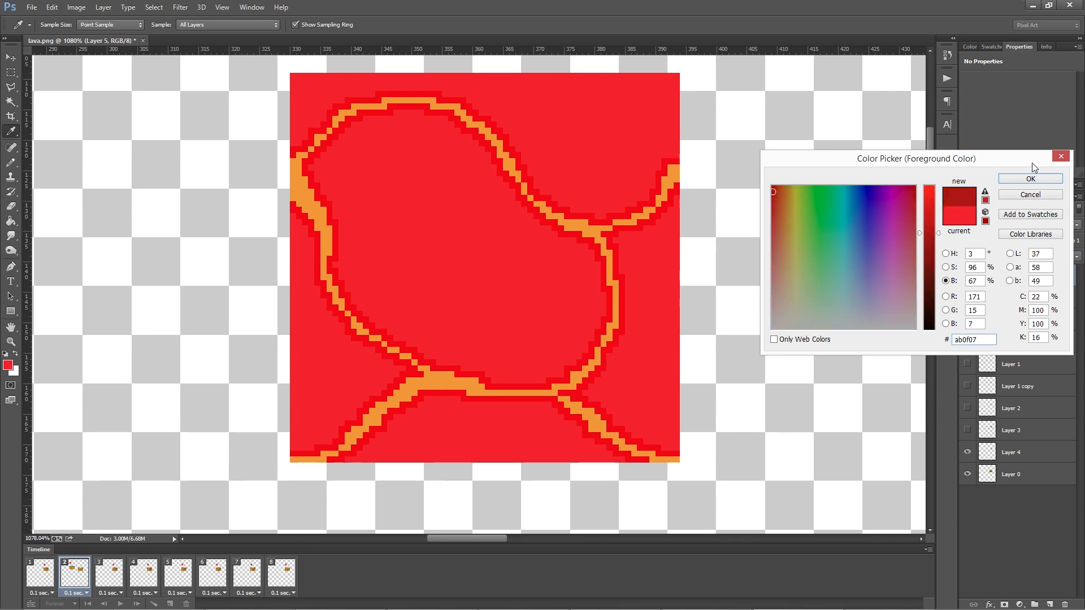
left_click(1024, 185)
key("g")
left_click(496, 273)
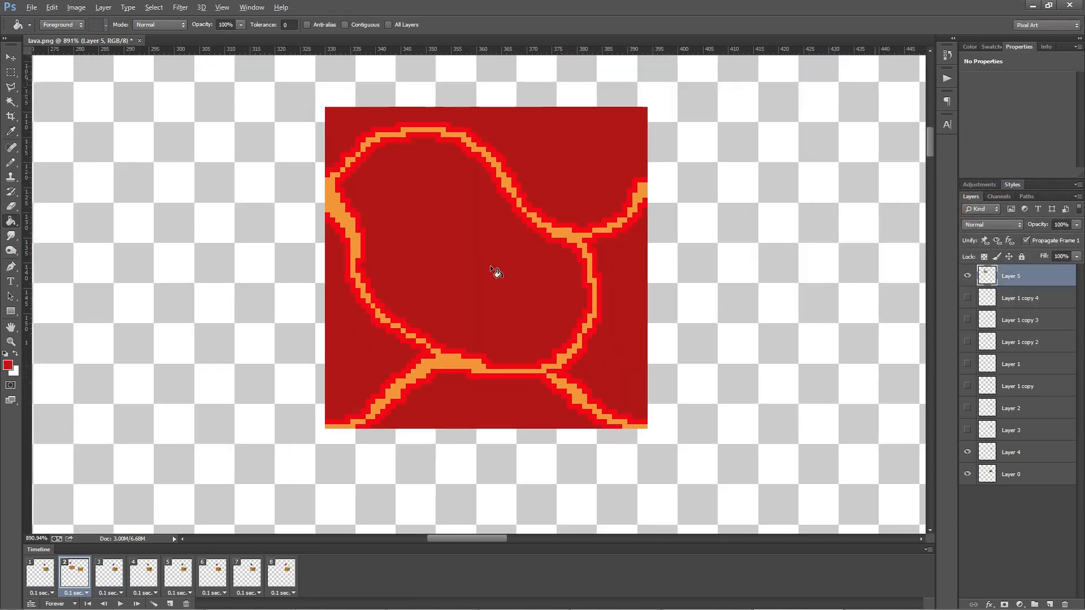
scroll(496, 273, "down", 5)
scroll(496, 273, "up", 3)
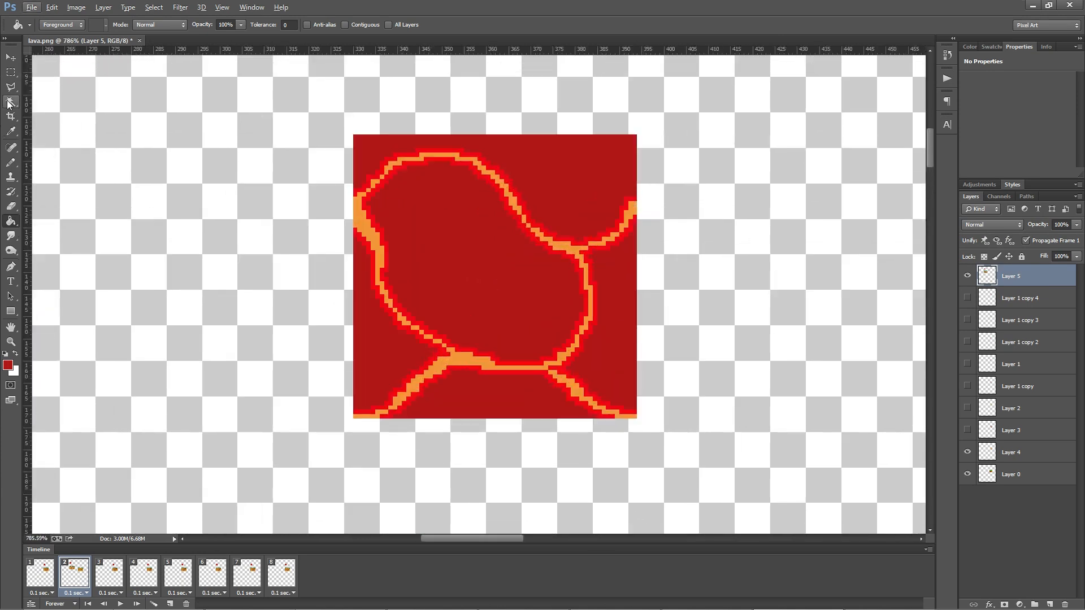
Select the orange veins by color and contract the selection by 1 pixel to their thickest parts.
left_click(10, 101)
left_click(461, 359)
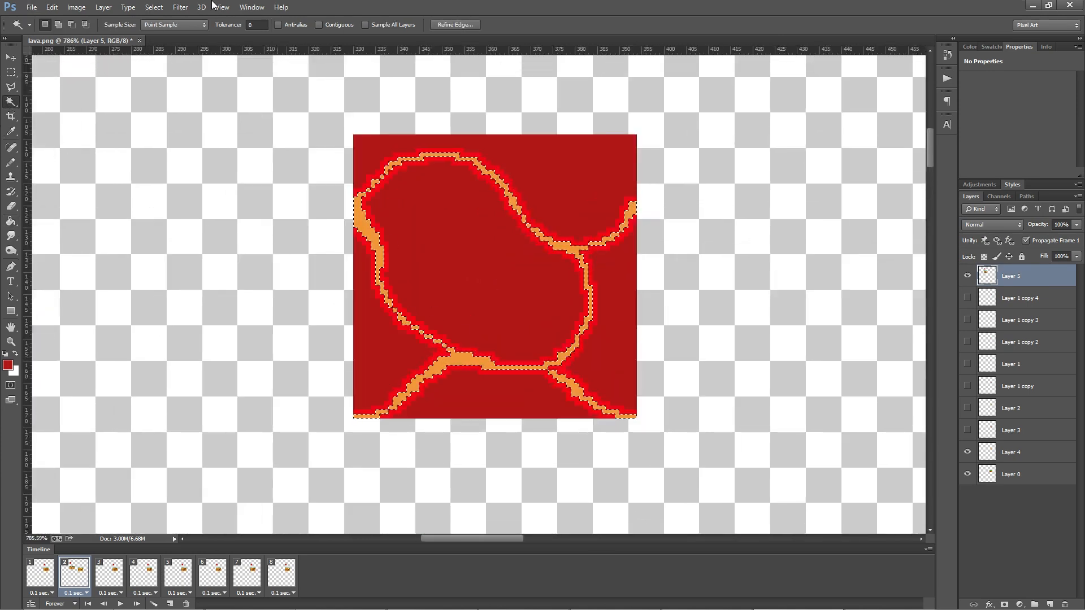
left_click(180, 7)
mouse_move(158, 6)
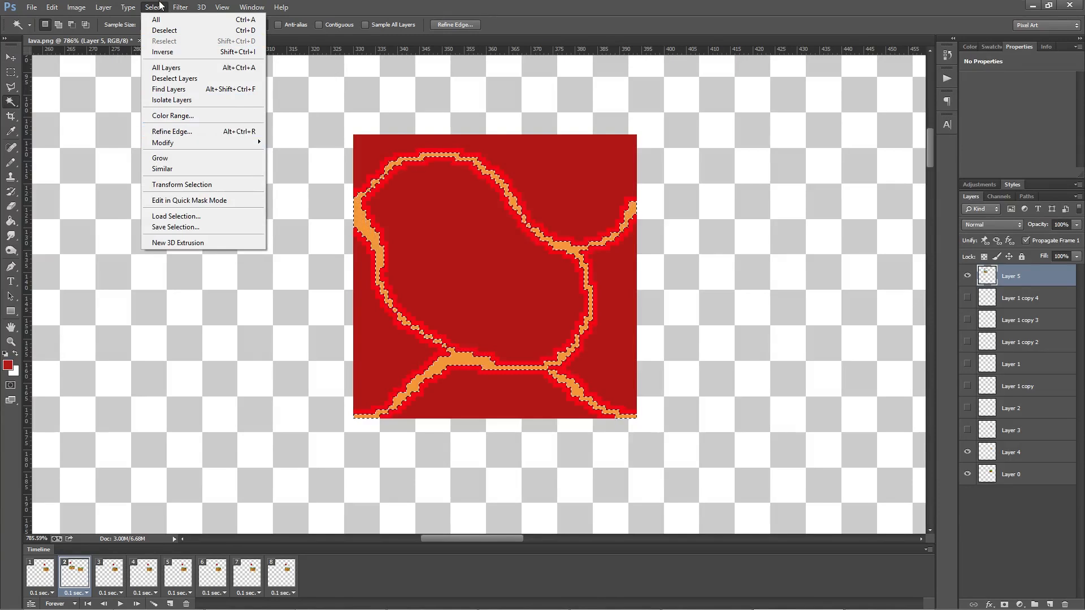
mouse_move(217, 141)
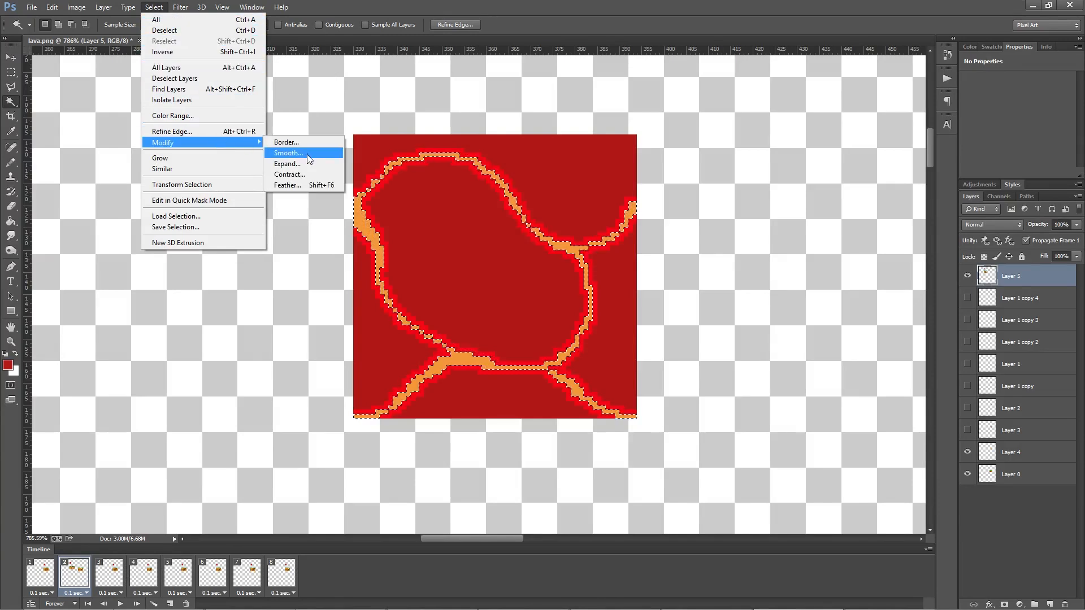
left_click(307, 177)
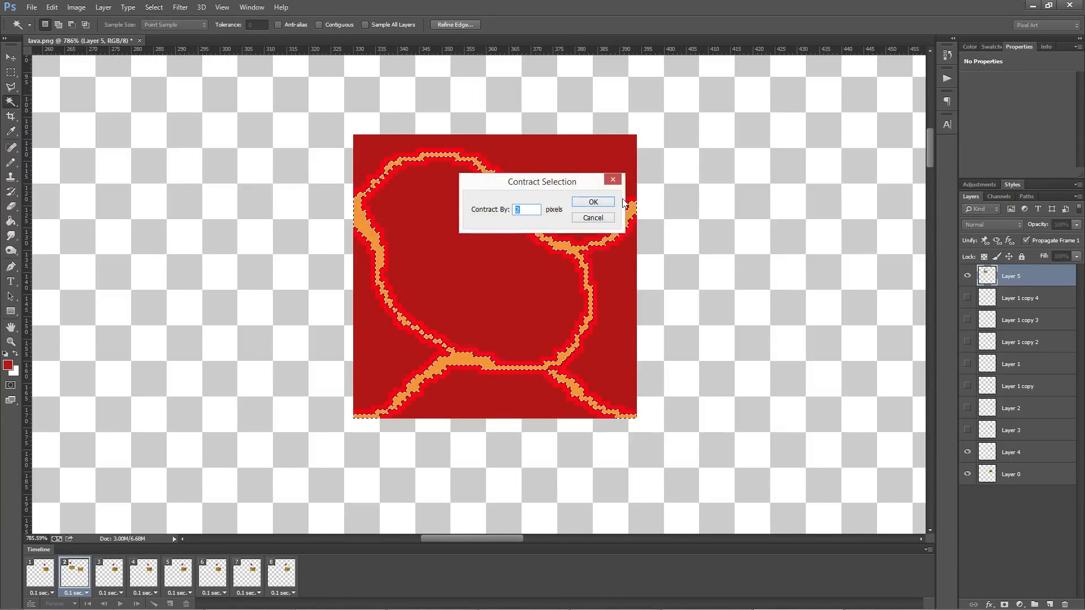
left_click(600, 203)
key("g")
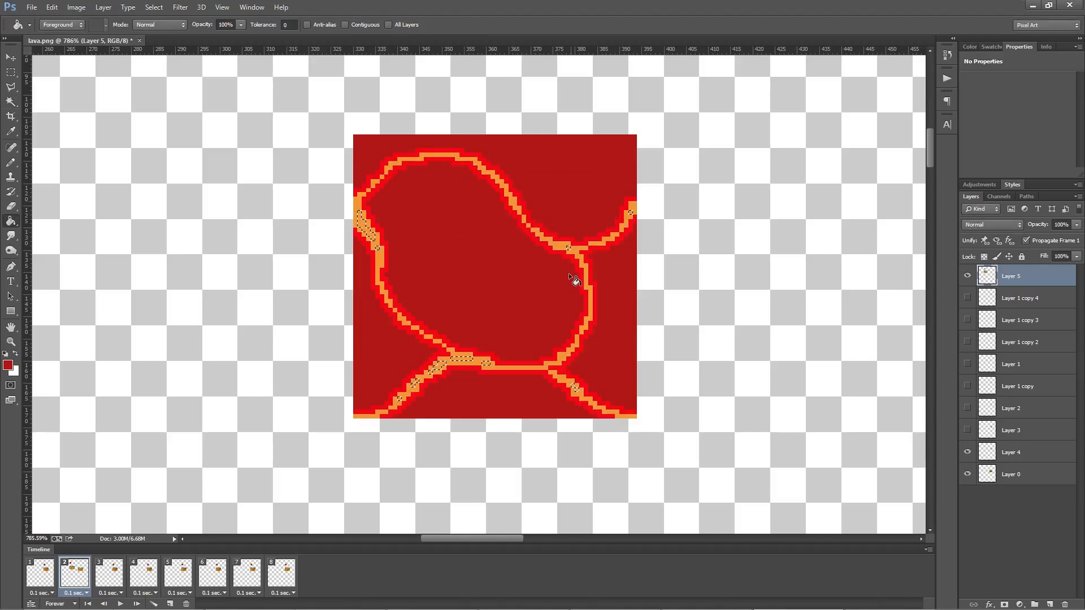
scroll(371, 249, "up", 4)
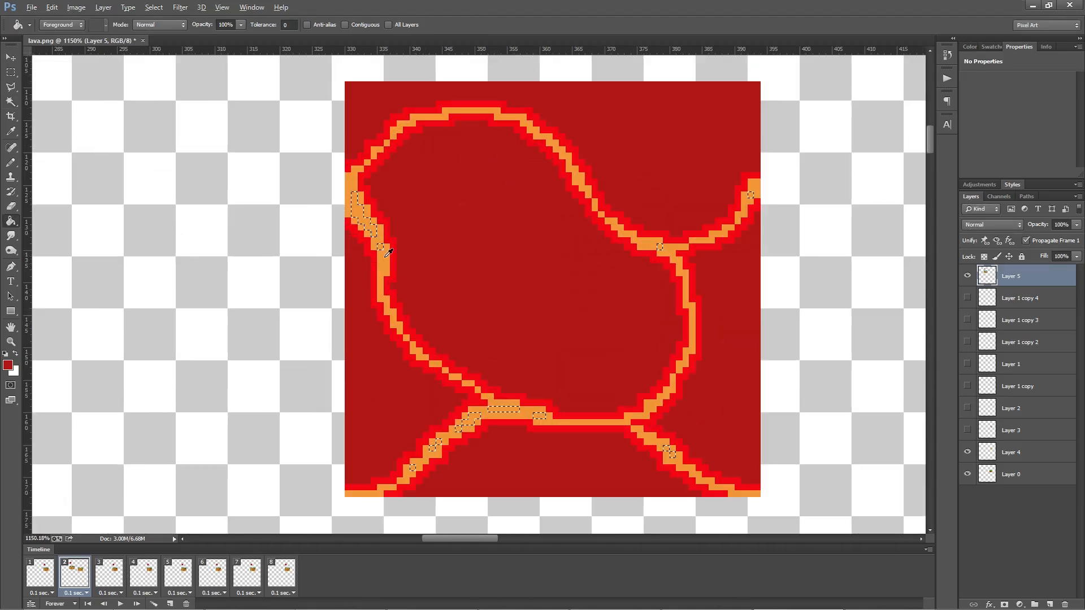
Swap the foreground color to white and fill the selected vein cores with it.
left_click(10, 341)
left_click(15, 353)
key("g")
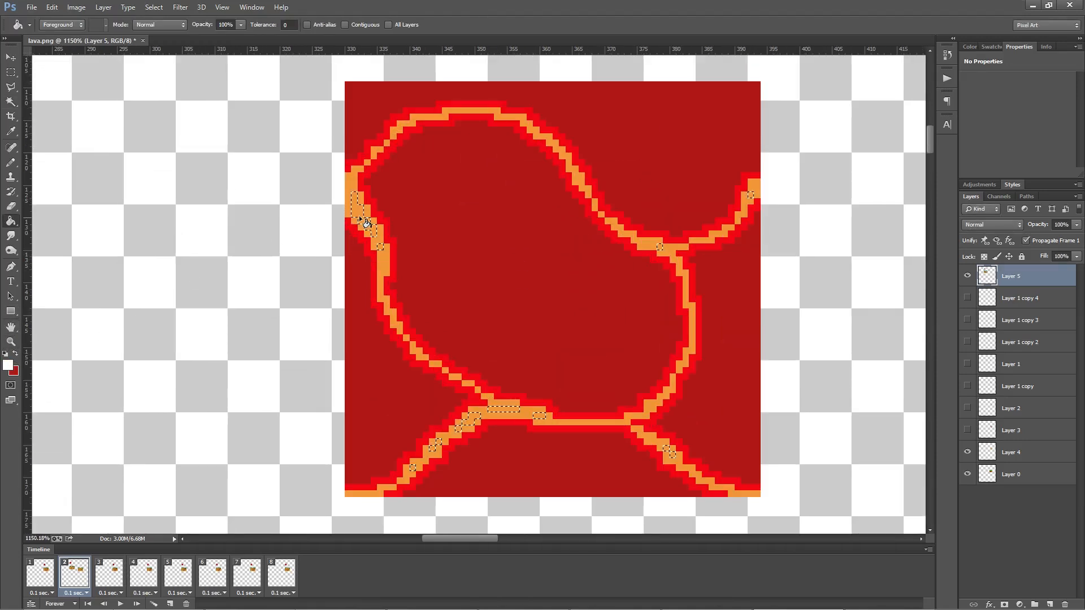
left_click(359, 206)
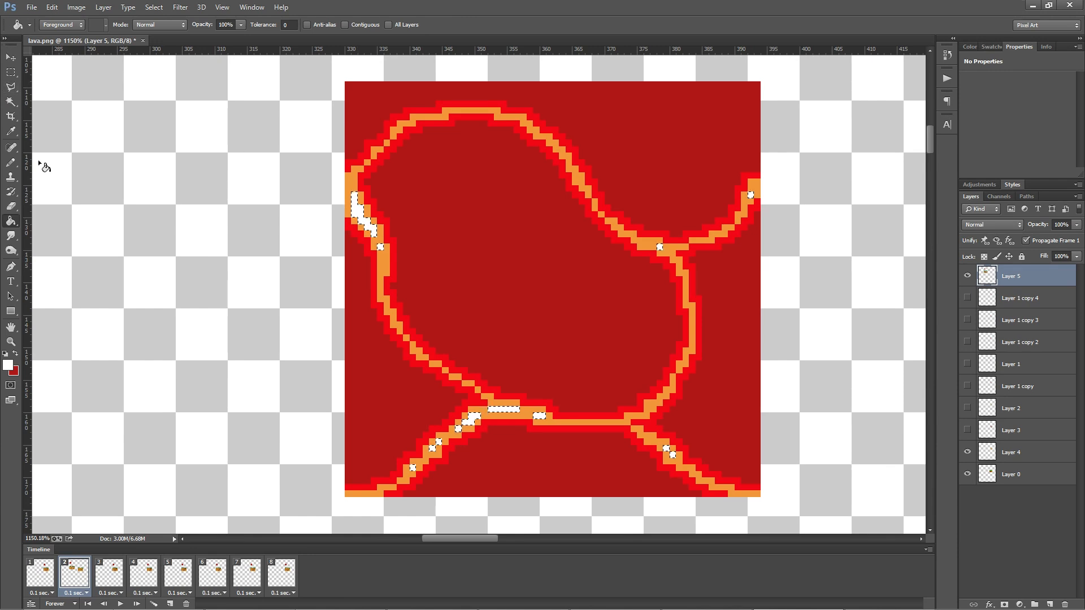
Set the foreground color to a very pale, desaturated orange and fill the selected vein cores with it.
key("alt")
left_click(9, 365)
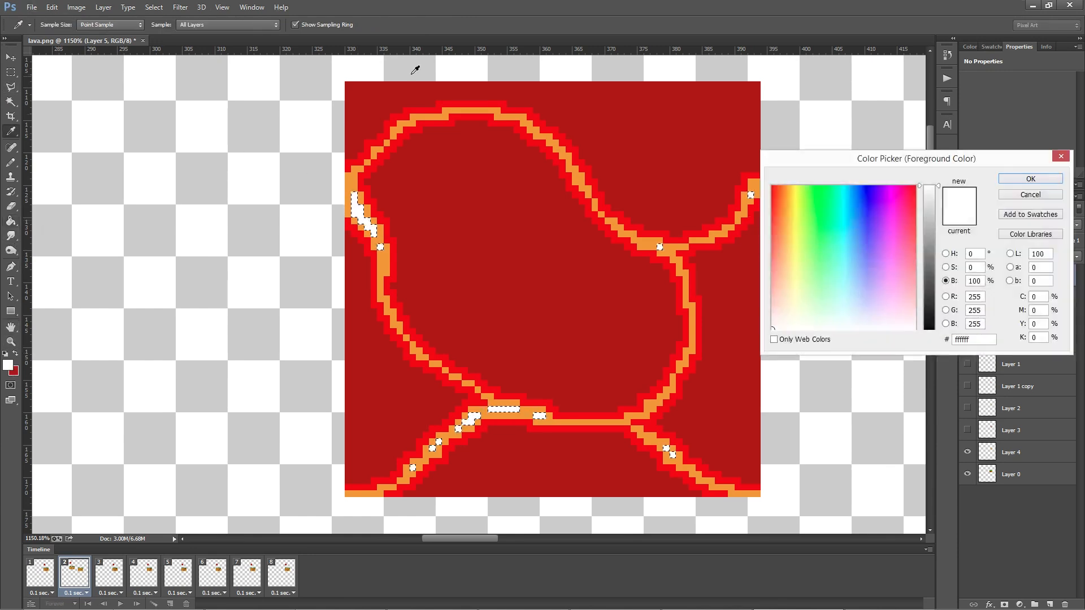
left_click(785, 190)
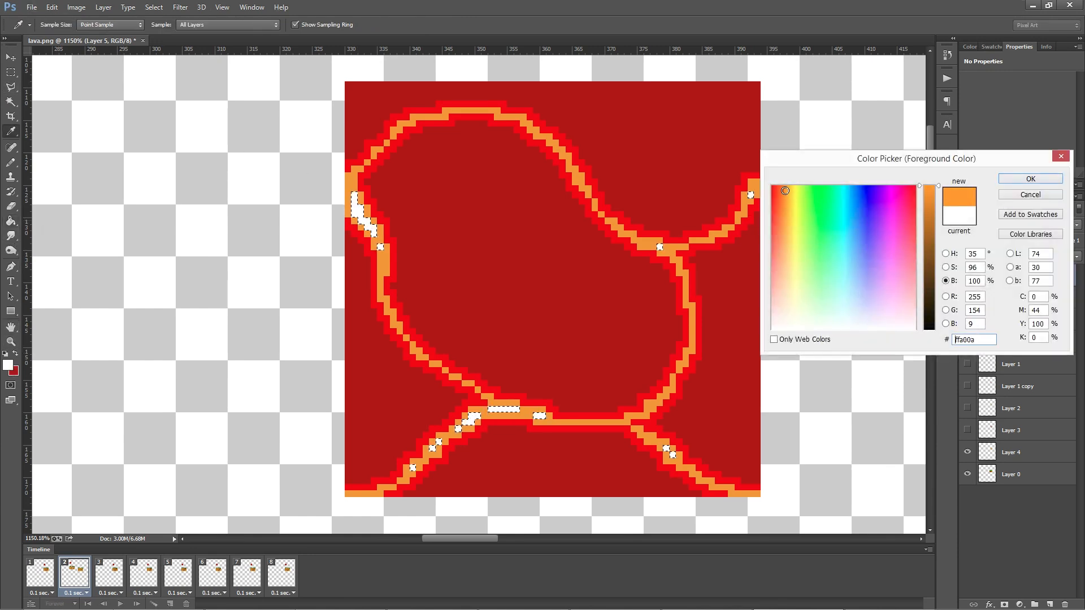
left_click(945, 268)
left_click_drag(929, 190, 932, 317)
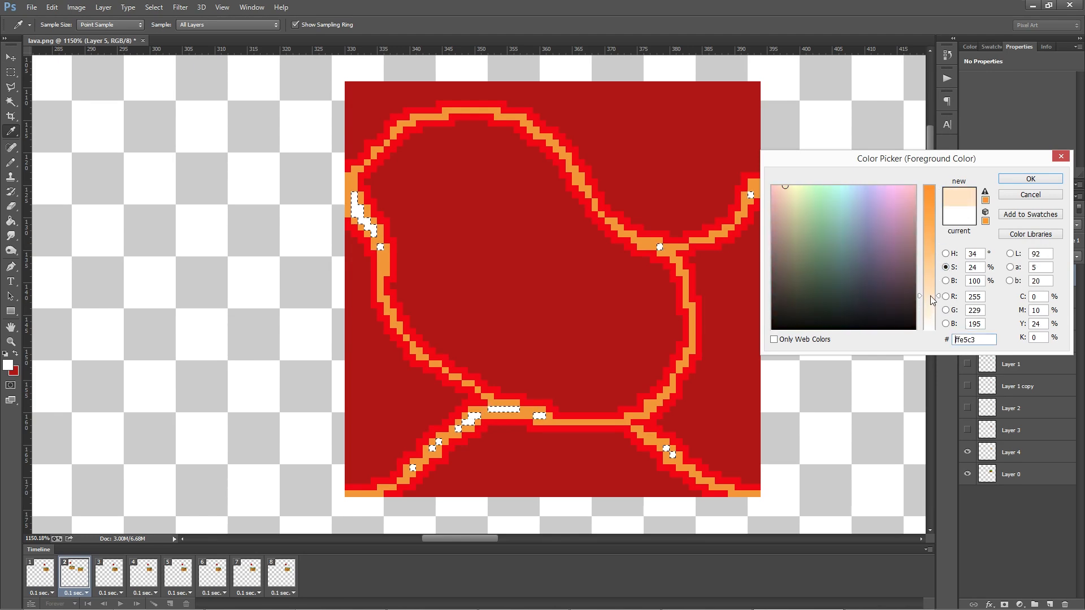
left_click(1030, 179)
key("g")
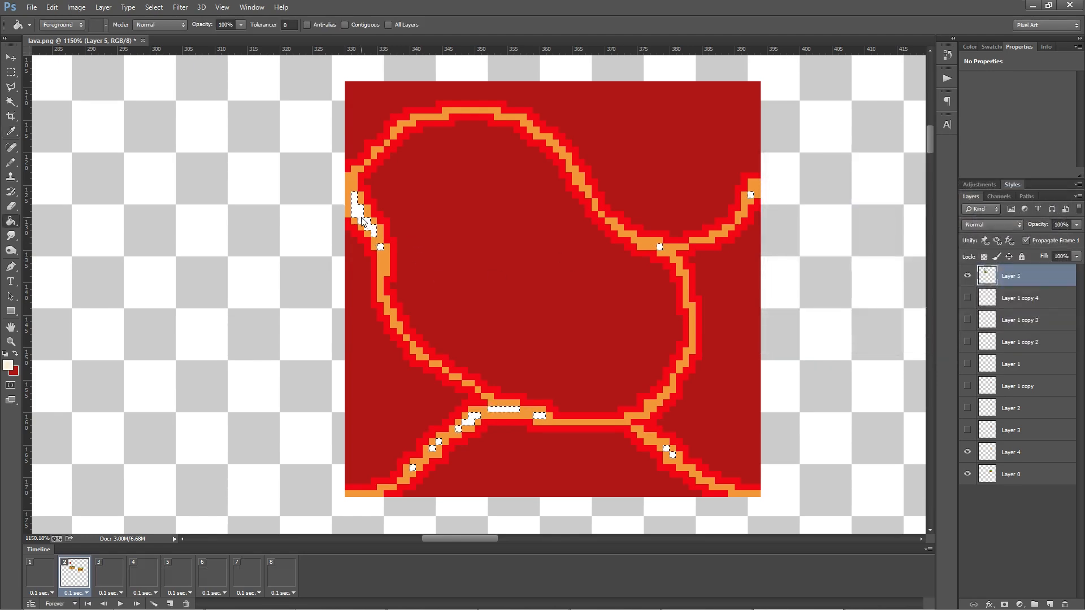
left_click(362, 214)
Sample the veins' bright red border and pencil small accent strokes below the upper vein and beside the right-hand vein junction.
scroll(377, 232, "down", 8)
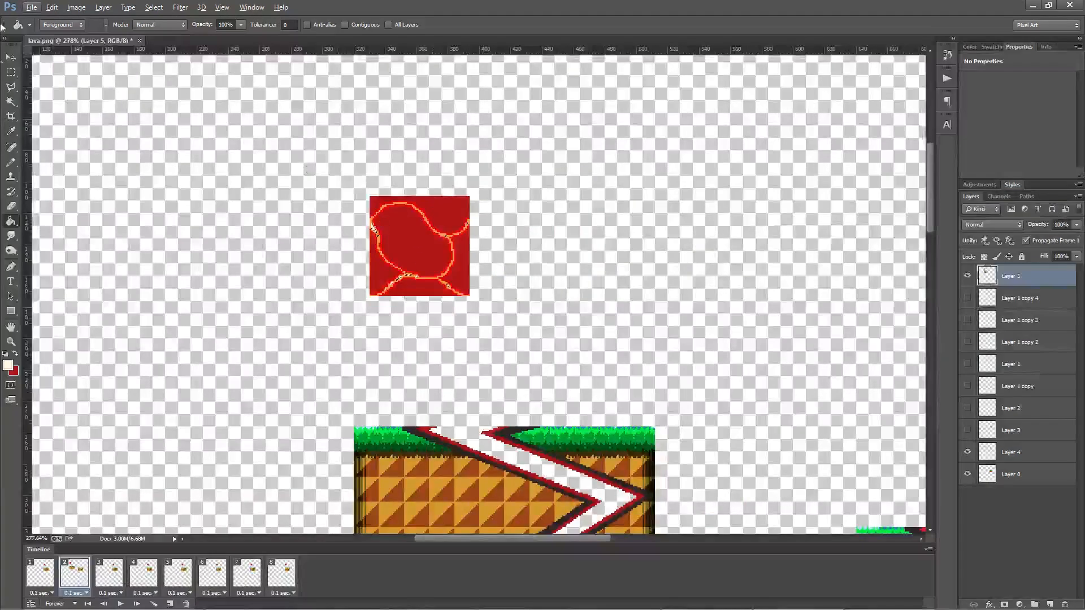
left_click(11, 72)
scroll(375, 195, "up", 5)
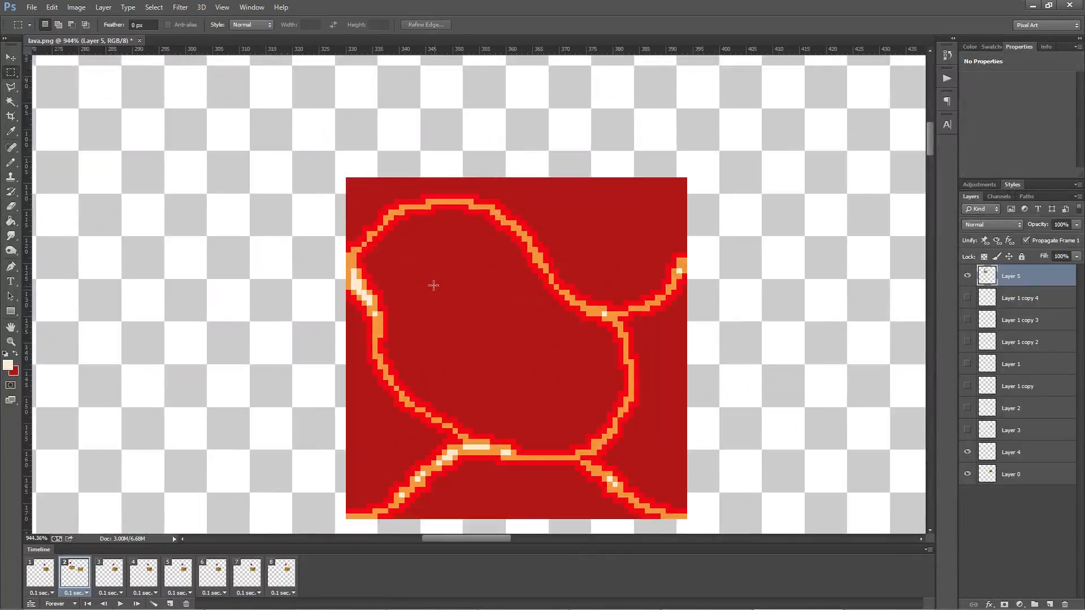
key("b")
left_click(419, 213, "alt")
mouse_move(422, 223)
left_mouse_down()
mouse_move(477, 228)
mouse_move(453, 221)
left_mouse_up()
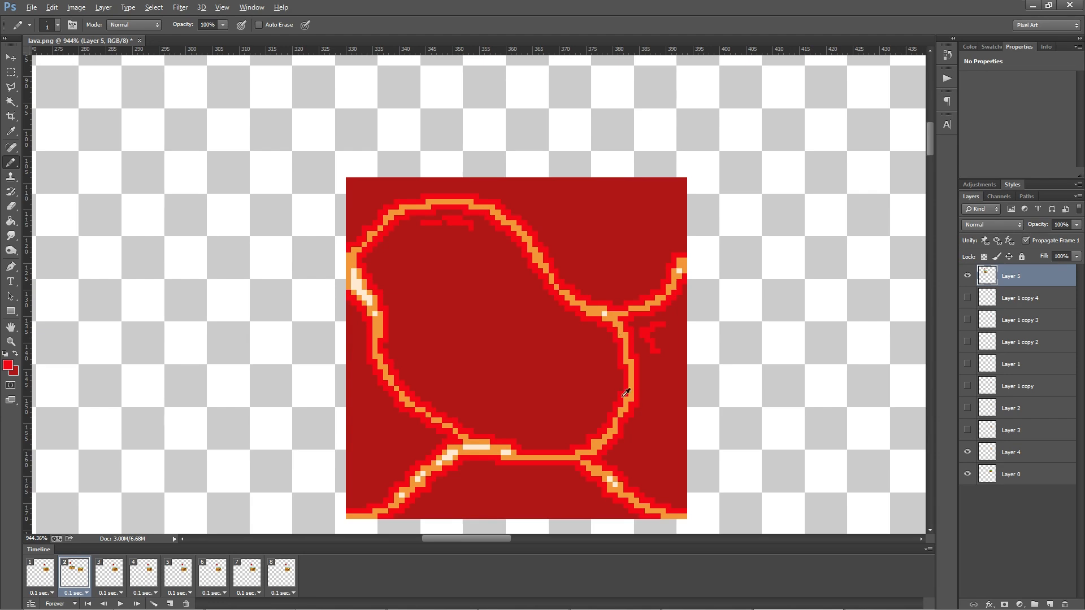
Pencil a thin bright red accent stroke beneath the lower vein of the lava square.
scroll(600, 323, "down", 4)
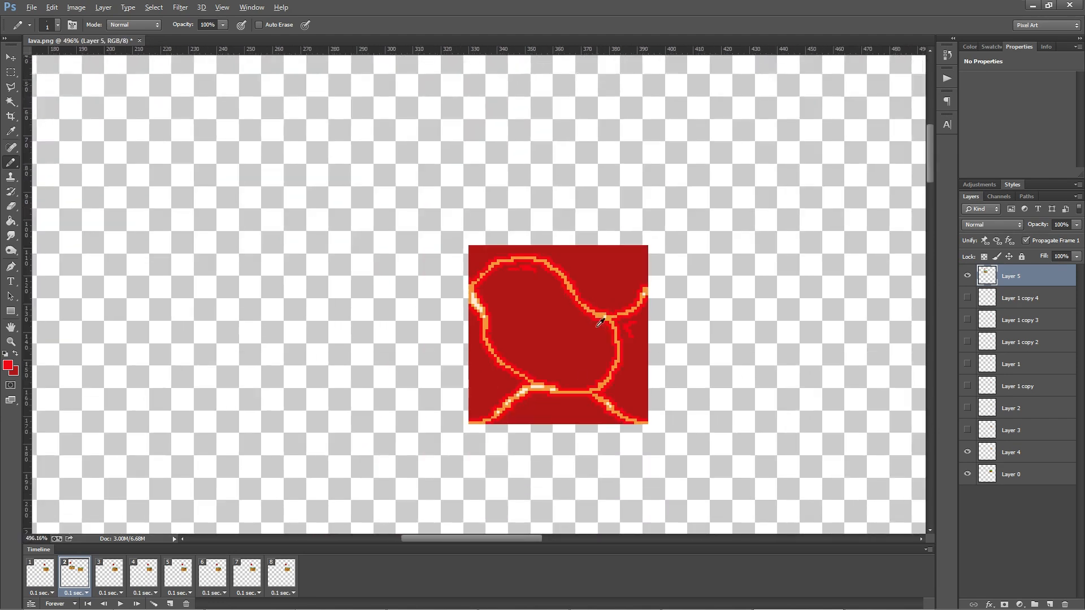
scroll(534, 415, "up", 4)
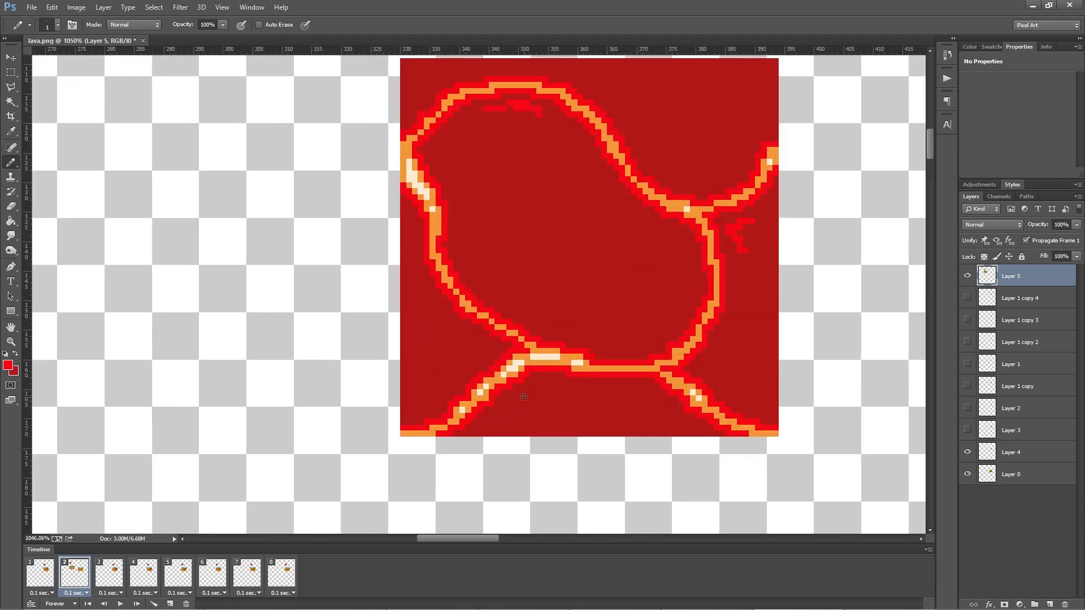
left_click_drag(520, 398, 583, 387)
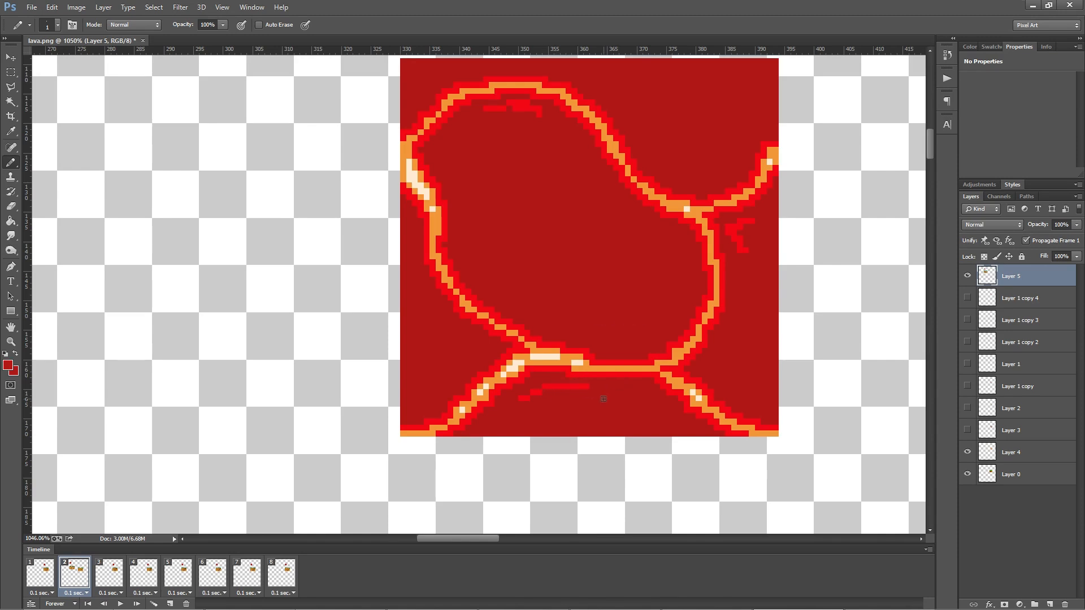
left_click(547, 388, "alt")
scroll(519, 402, "down", 5)
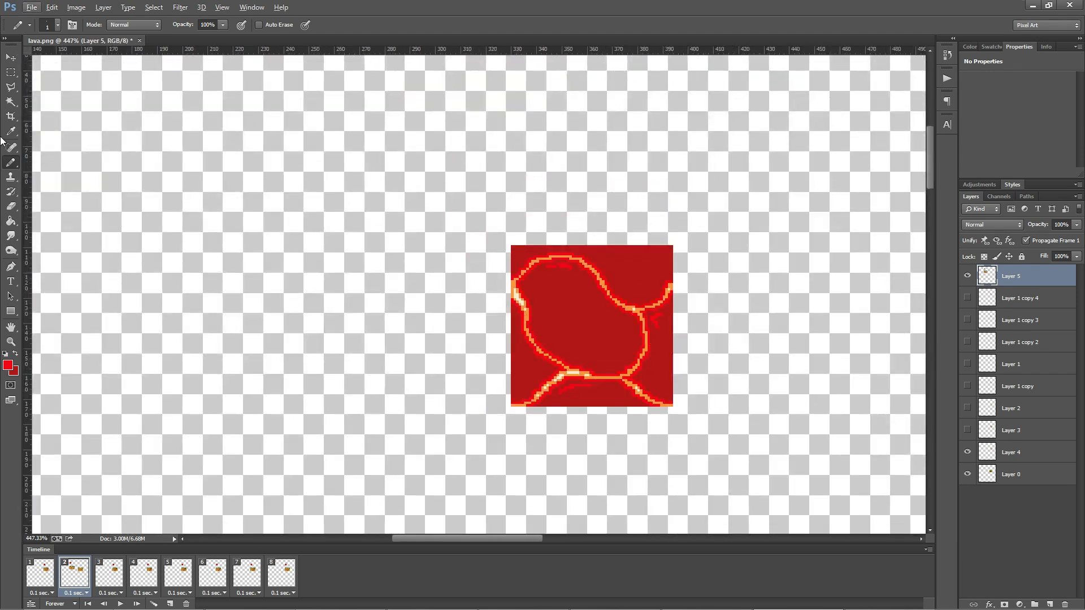
Show the grid, align the lava square to it and duplicate the square into a two-by-two tiled pattern.
left_click(11, 72)
key("ctrl+apostrophe")
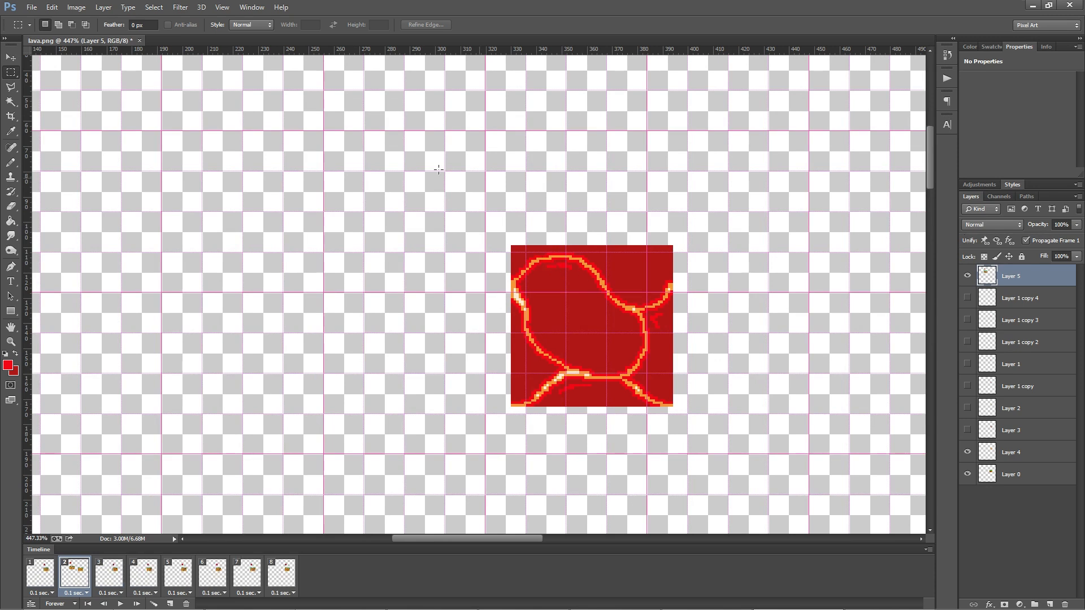
left_click_drag(448, 185, 746, 424)
left_click_drag(640, 348, 443, 243, "ctrl")
left_click_drag(431, 232, 584, 238, "ctrl+alt")
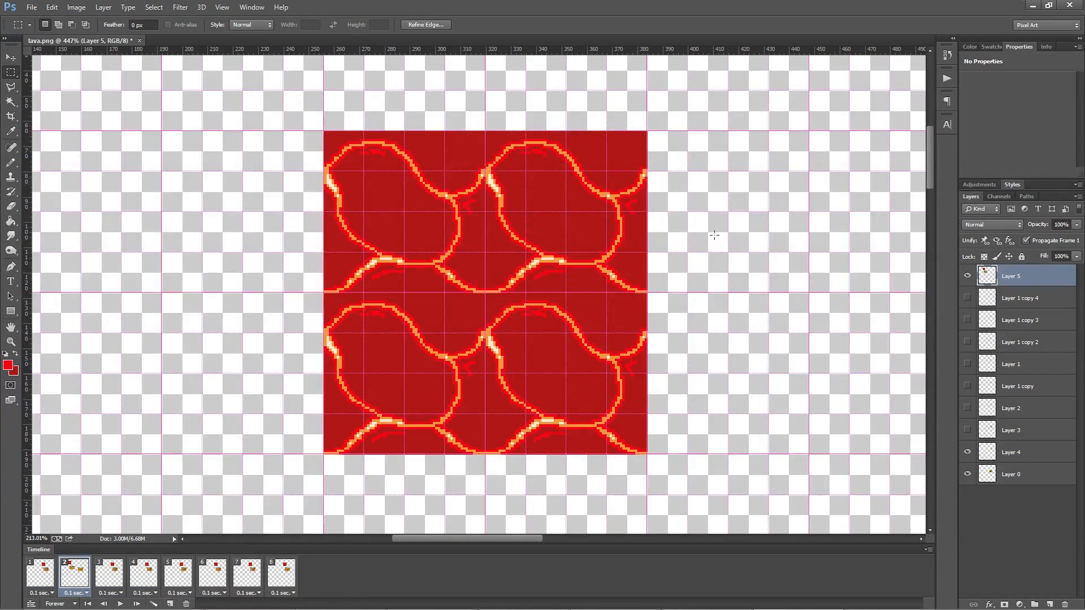
Examine how the two-by-two lava pattern tiles, both close up and from afar, toggling its layer's visibility.
scroll(715, 232, "down", 5)
scroll(685, 242, "down", 3)
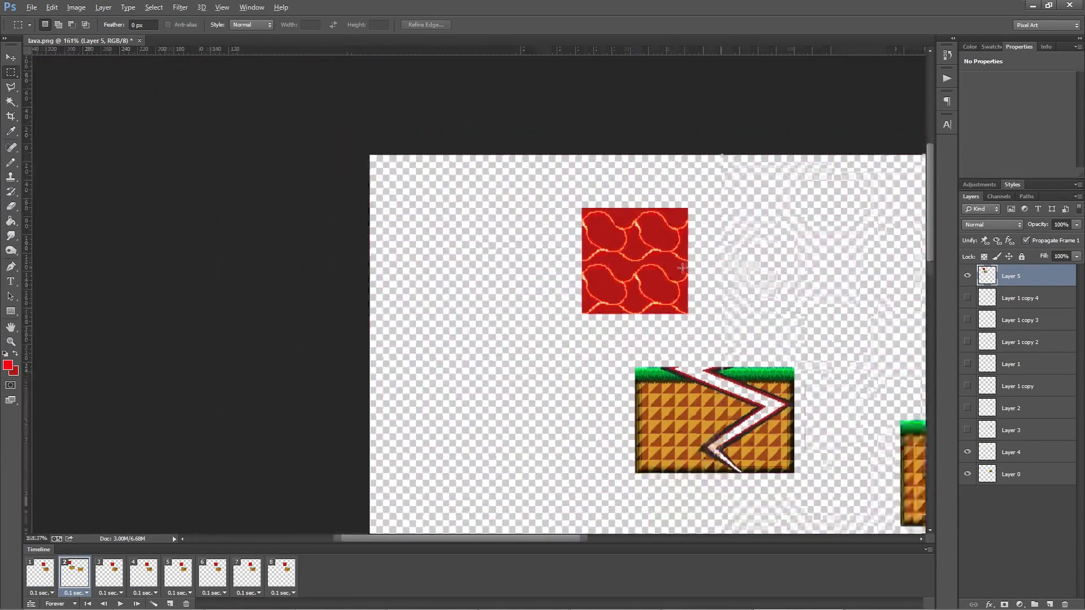
scroll(590, 264, "up", 4)
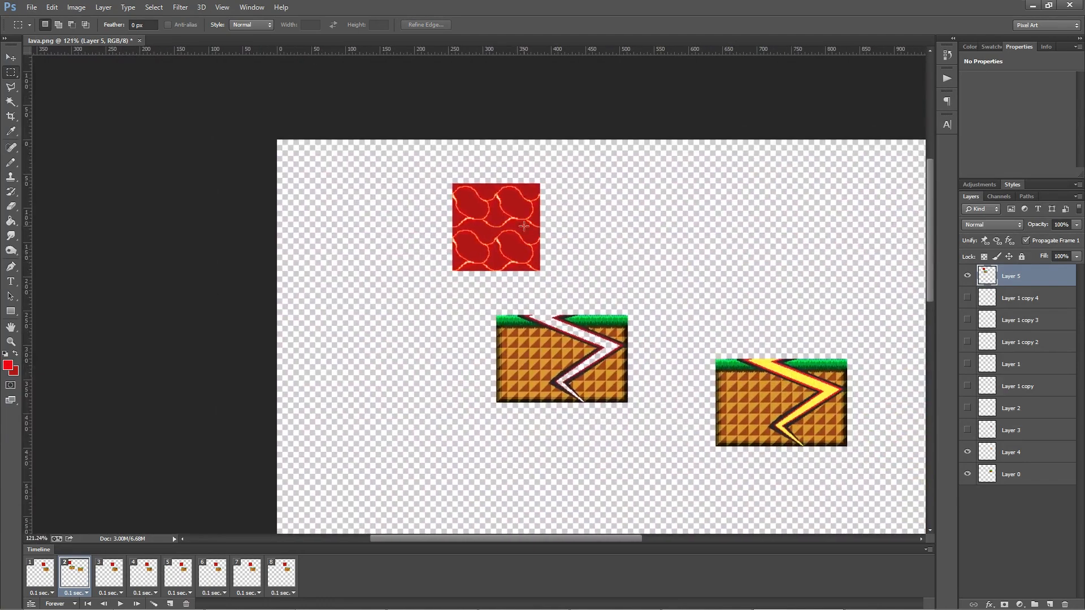
scroll(455, 233, "up", 5)
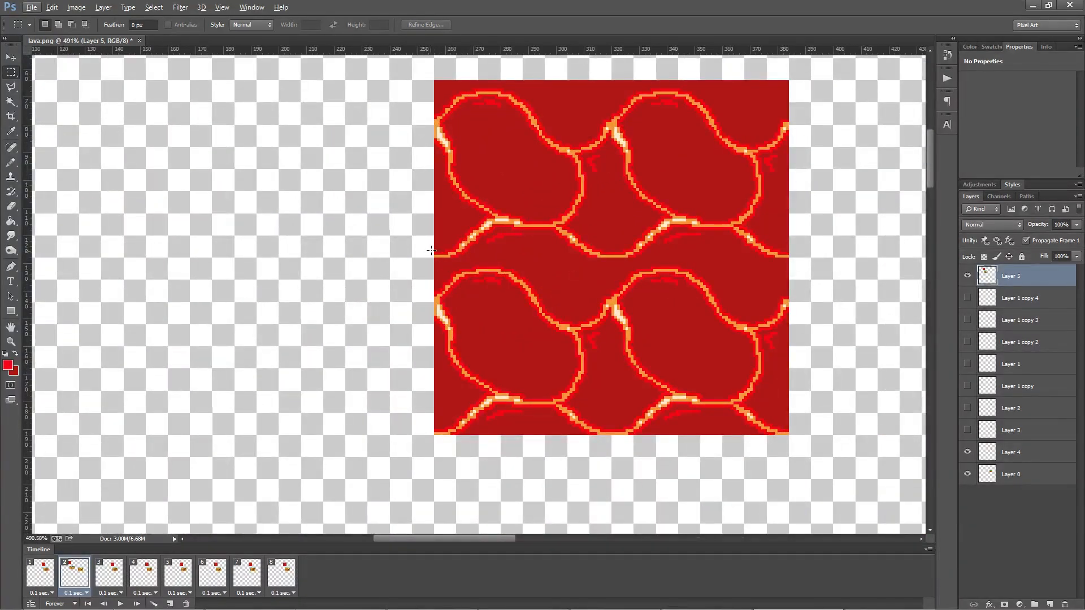
scroll(498, 352, "down", 5)
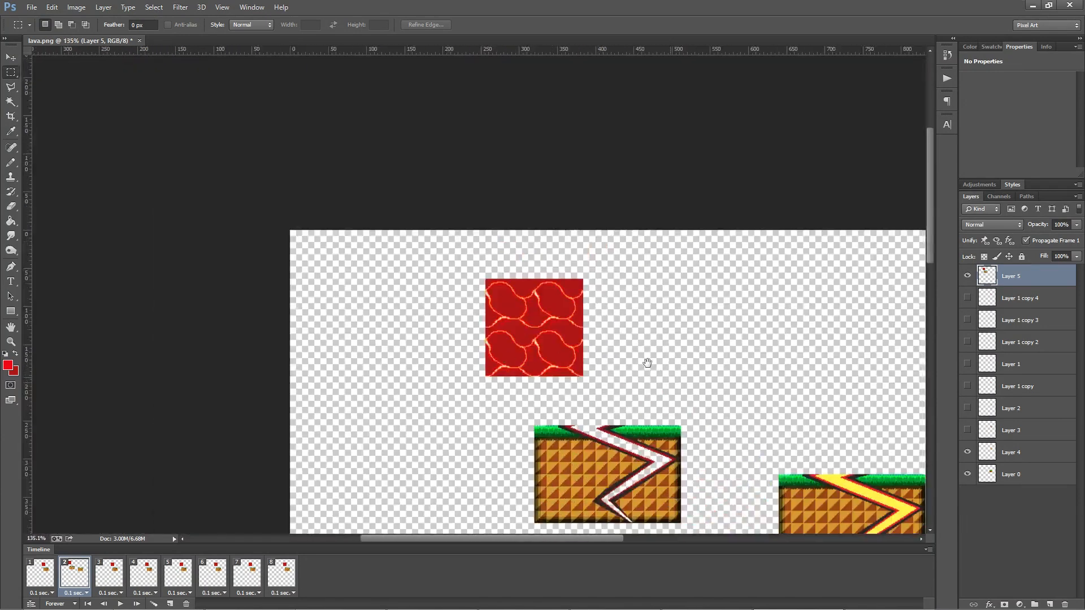
left_click_drag(597, 318, 522, 249)
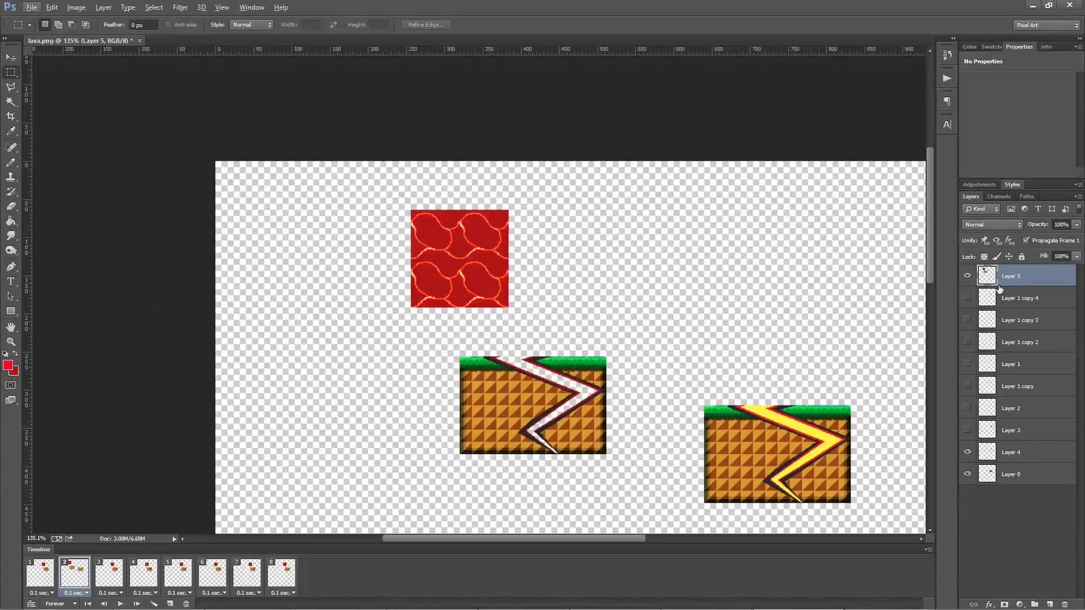
left_click(967, 276)
left_click(967, 276)
Move the lava pattern onto its own layer over the left bolt block and place that layer beneath Layer 5.
left_click_drag(395, 188, 546, 315)
key("ctrl+x")
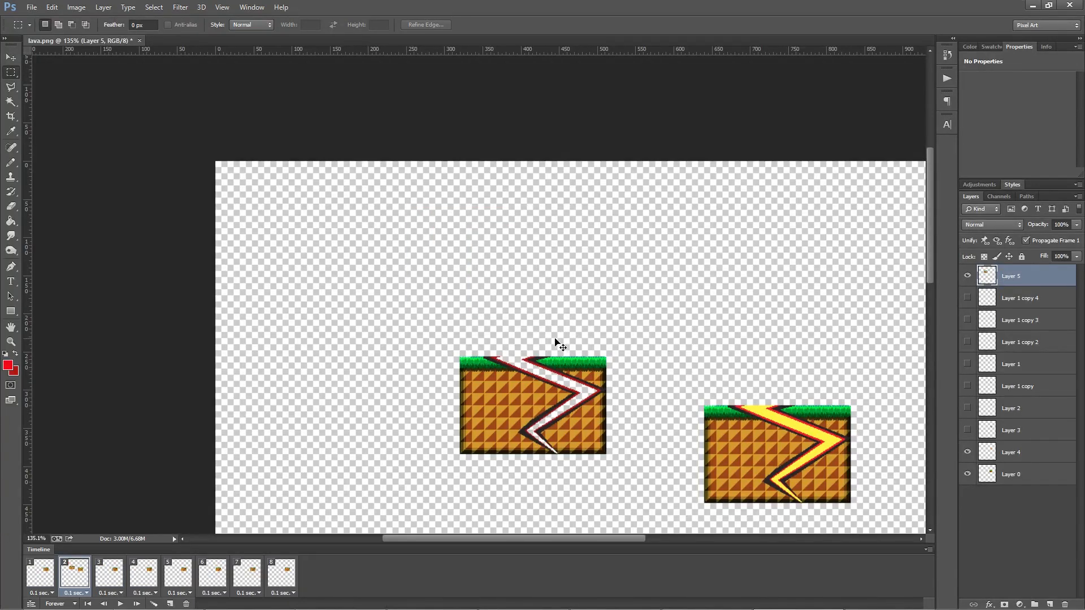
key("ctrl+v")
left_click_drag(477, 294, 531, 393)
left_click_drag(1030, 287, 1027, 312)
Shift the lava pattern to the right under the bolt and fill the bolt's red outline with the lava's dark red.
scroll(489, 460, "up", 5)
left_click_drag(628, 360, 670, 358)
scroll(642, 359, "down", 5)
scroll(642, 358, "up", 5)
key("g")
left_click(637, 352, "alt")
left_click(662, 349)
left_click(11, 73)
left_click(482, 224)
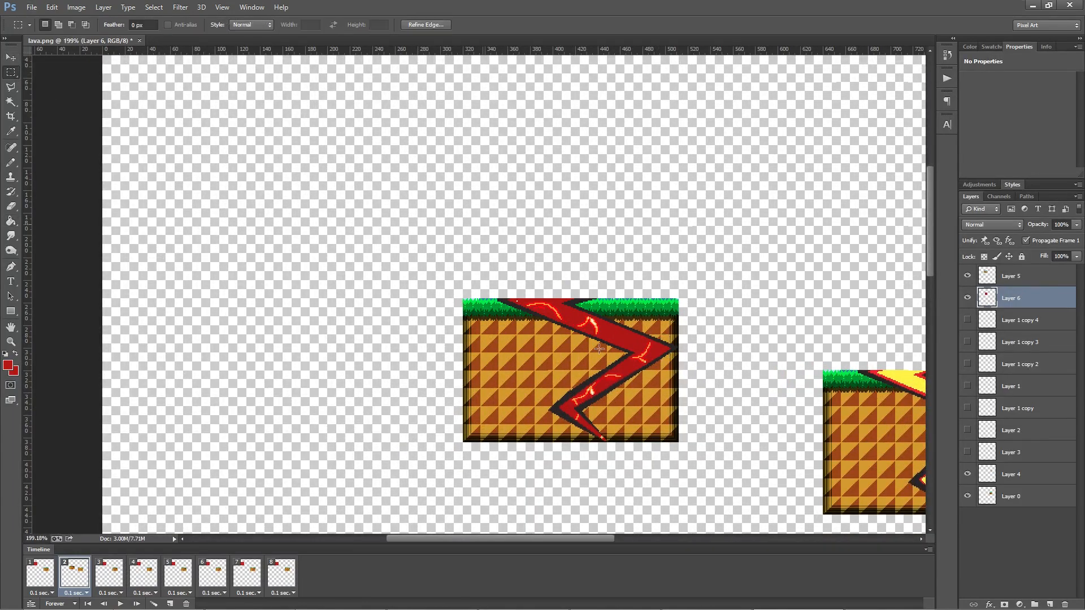
Move the lava pattern about 6 px left beneath the bolt, keeping its vertical position.
scroll(599, 349, "up", 5)
left_click_drag(622, 327, 608, 325)
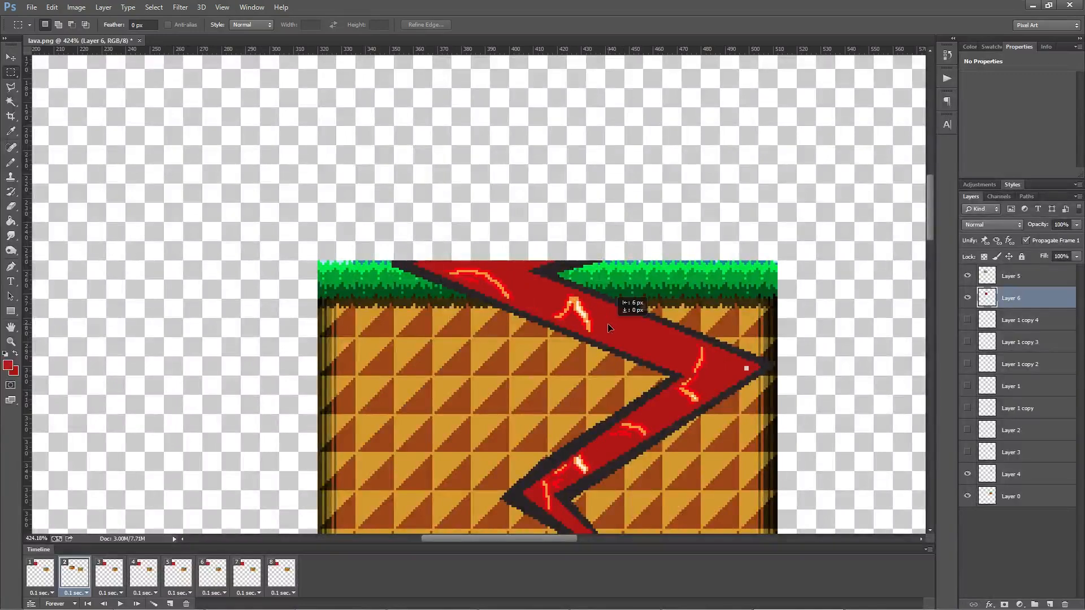
scroll(608, 324, "down", 10)
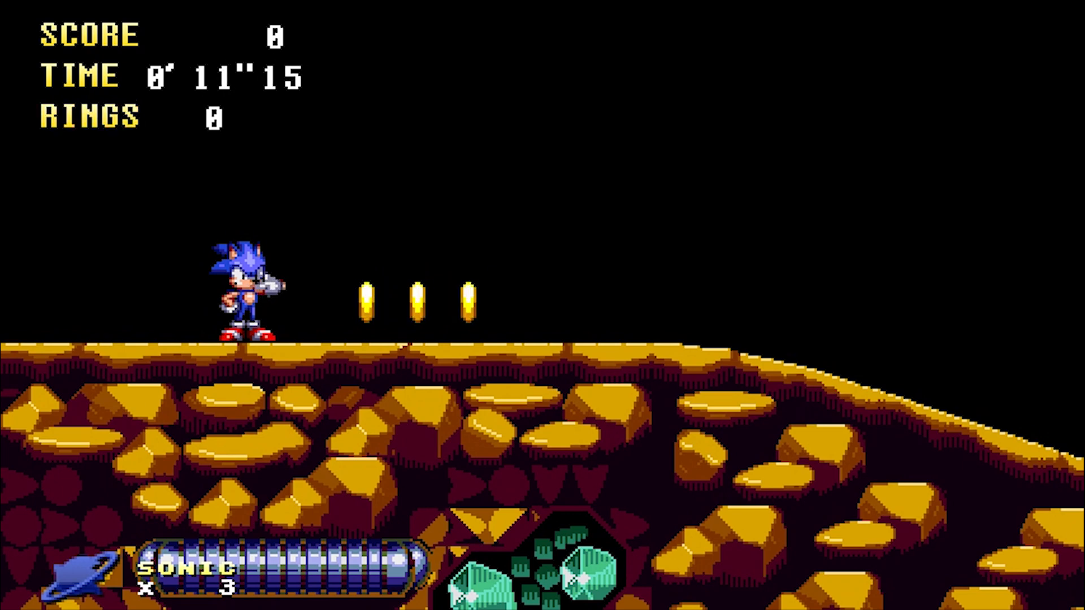
key("Right")
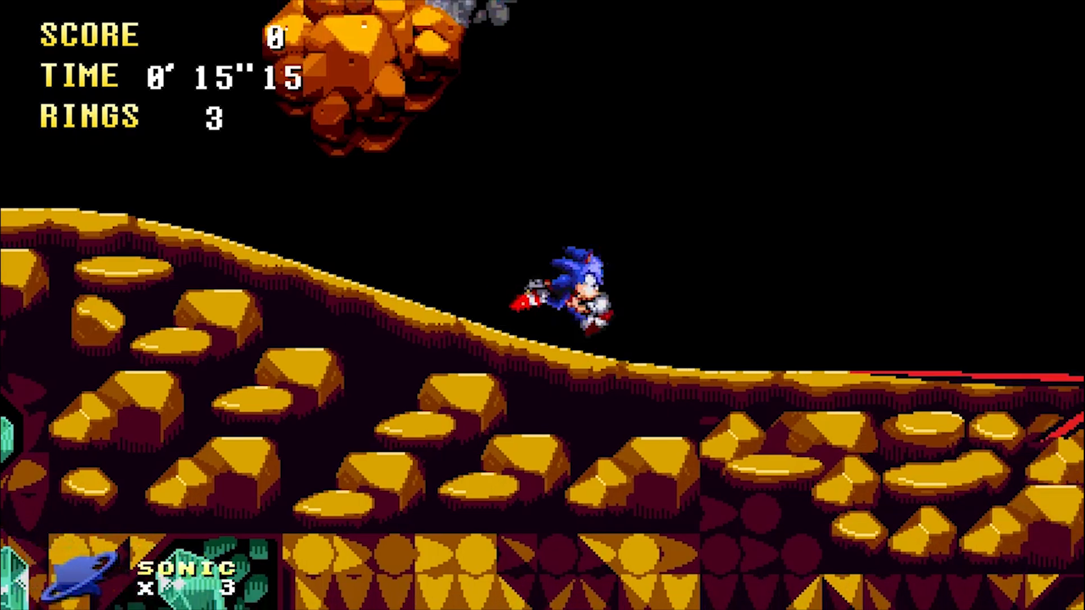
key("Left")
key("Right")
key("Left")
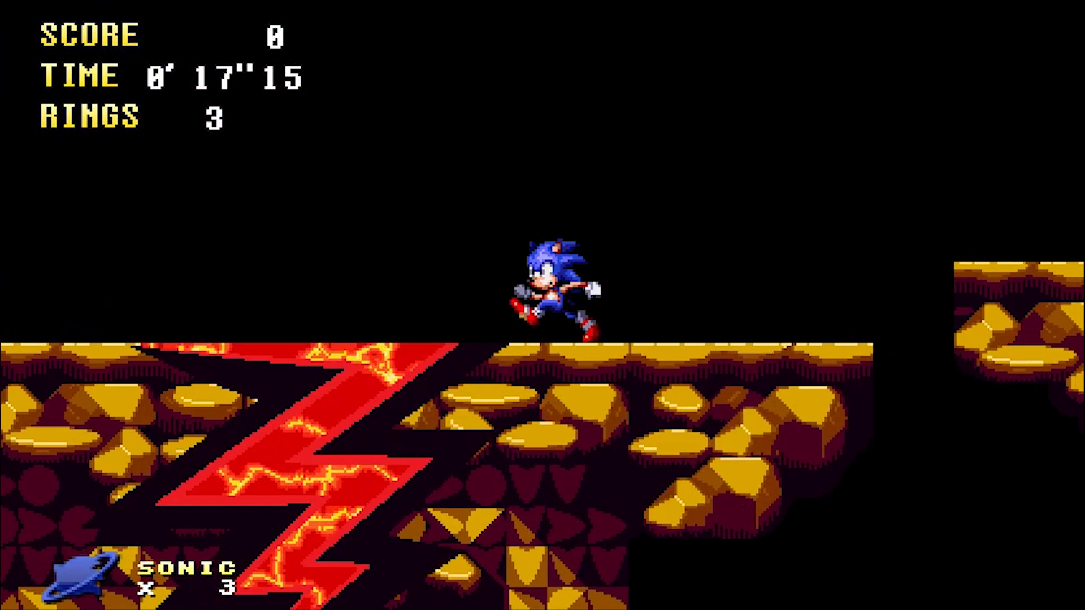
key("z")
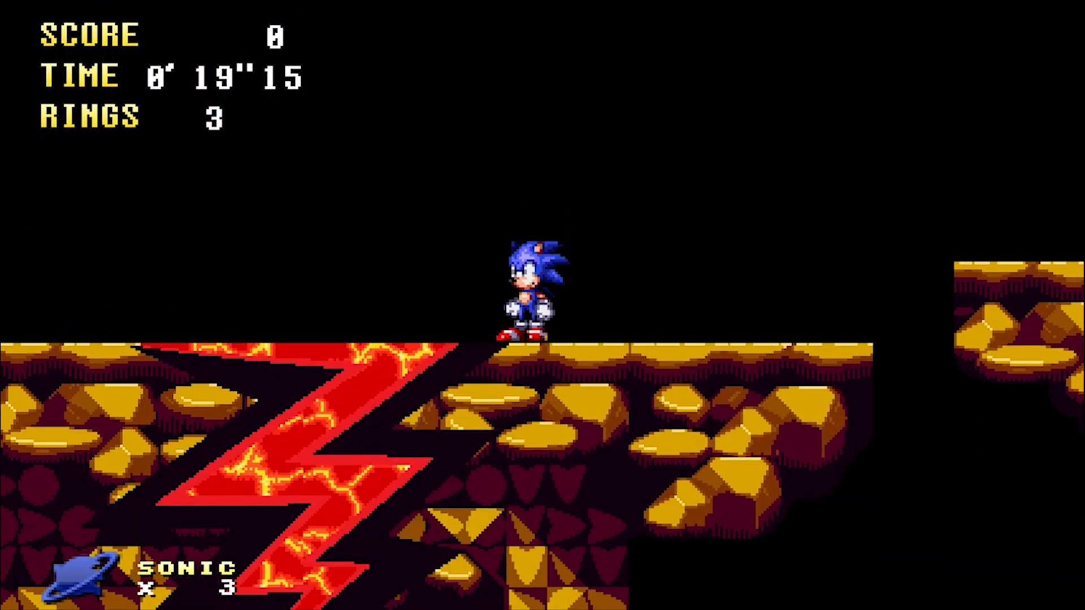